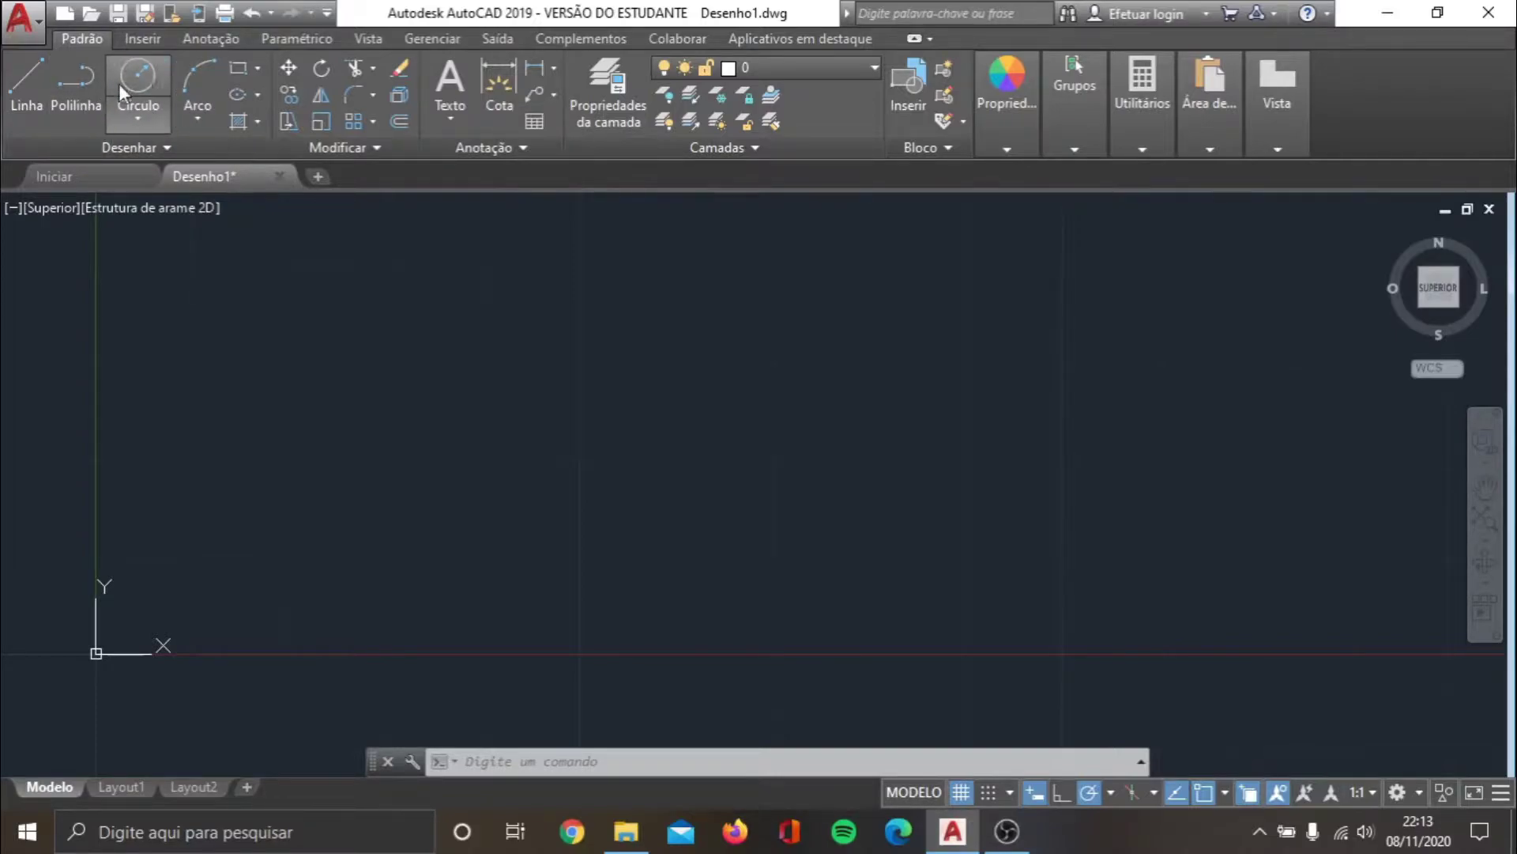
- Draw a 50-unit horizontal line with the Line tool, starting at point 20,20
click(168, 148)
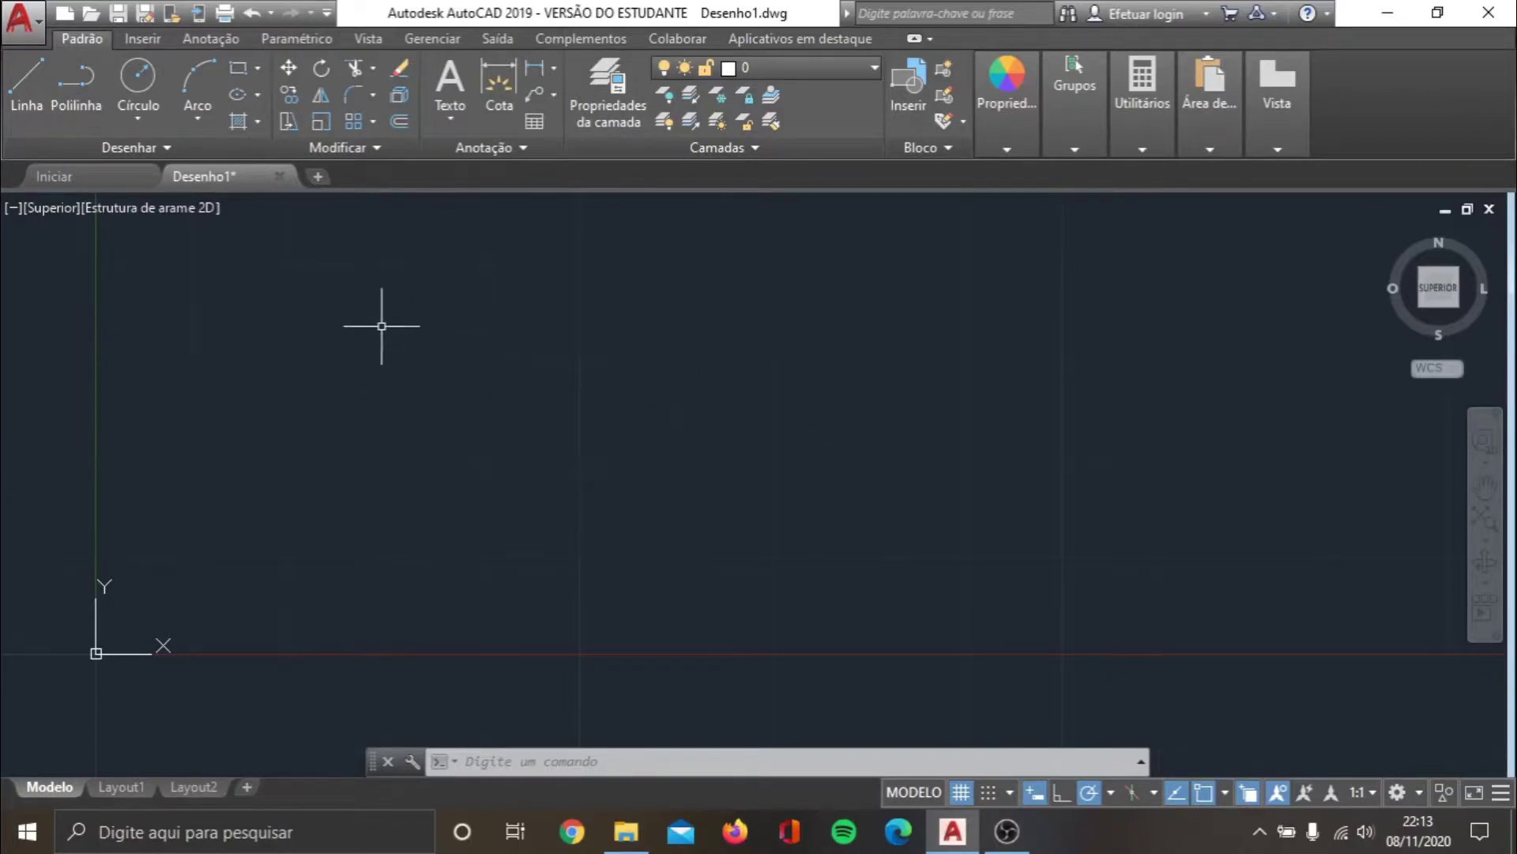
click(21, 82)
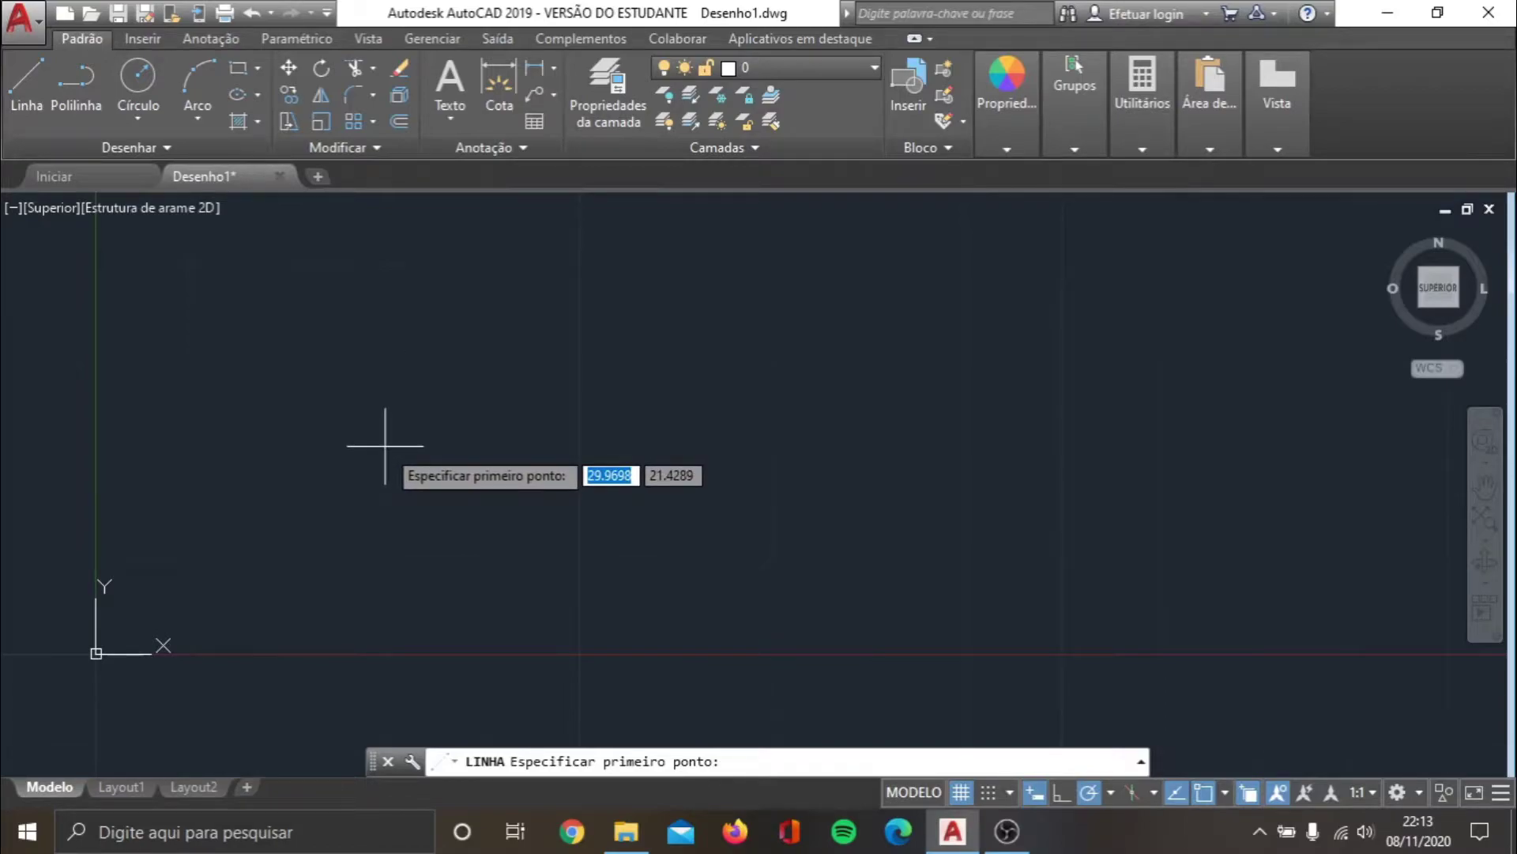
text(20,20)
key(Return)
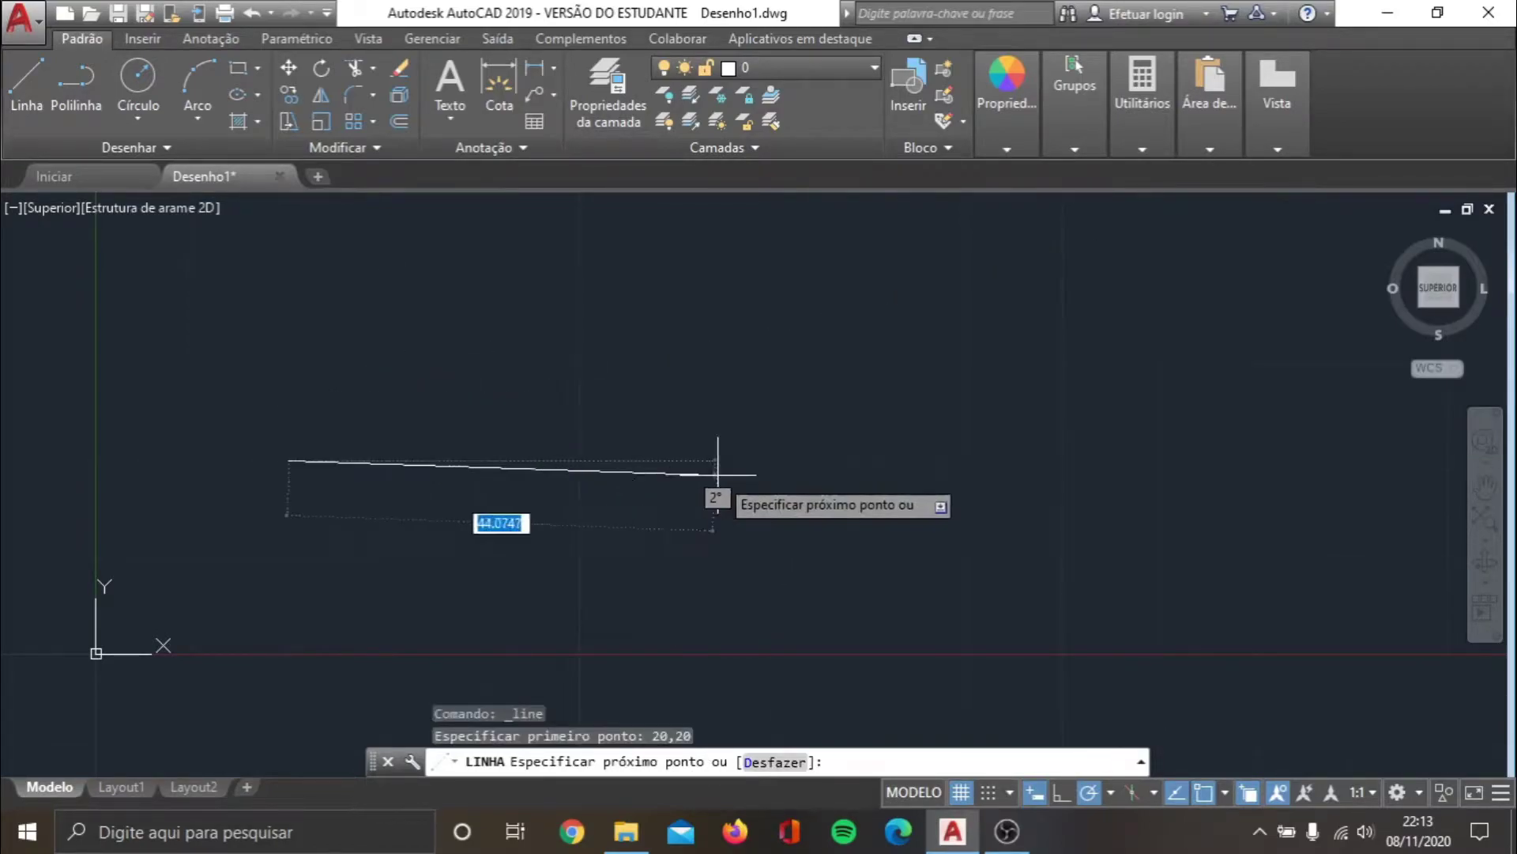
text(50)
key(Return)
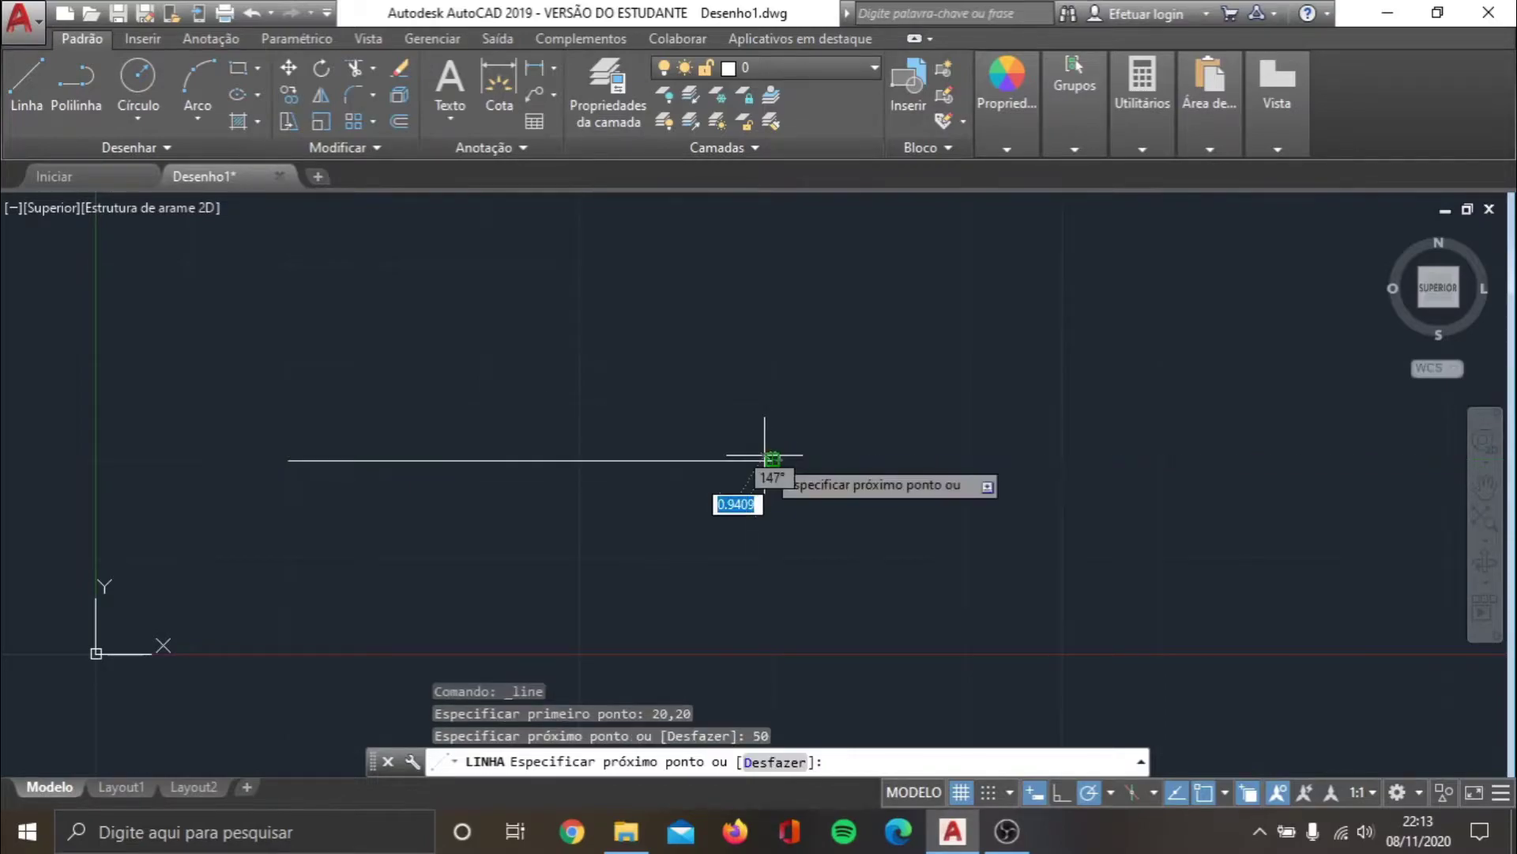
key(Return)
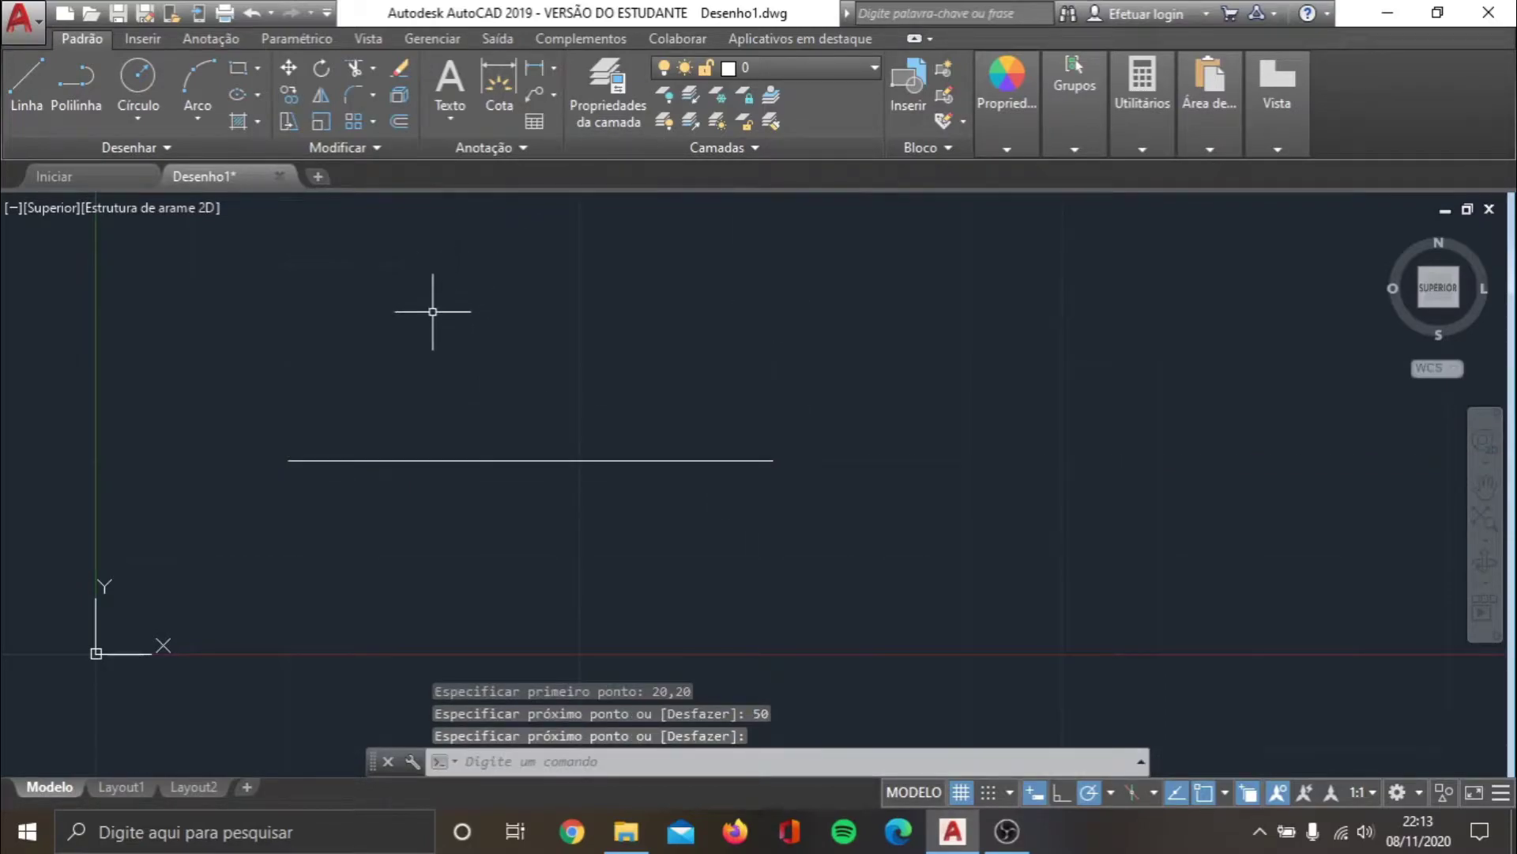
click(183, 148)
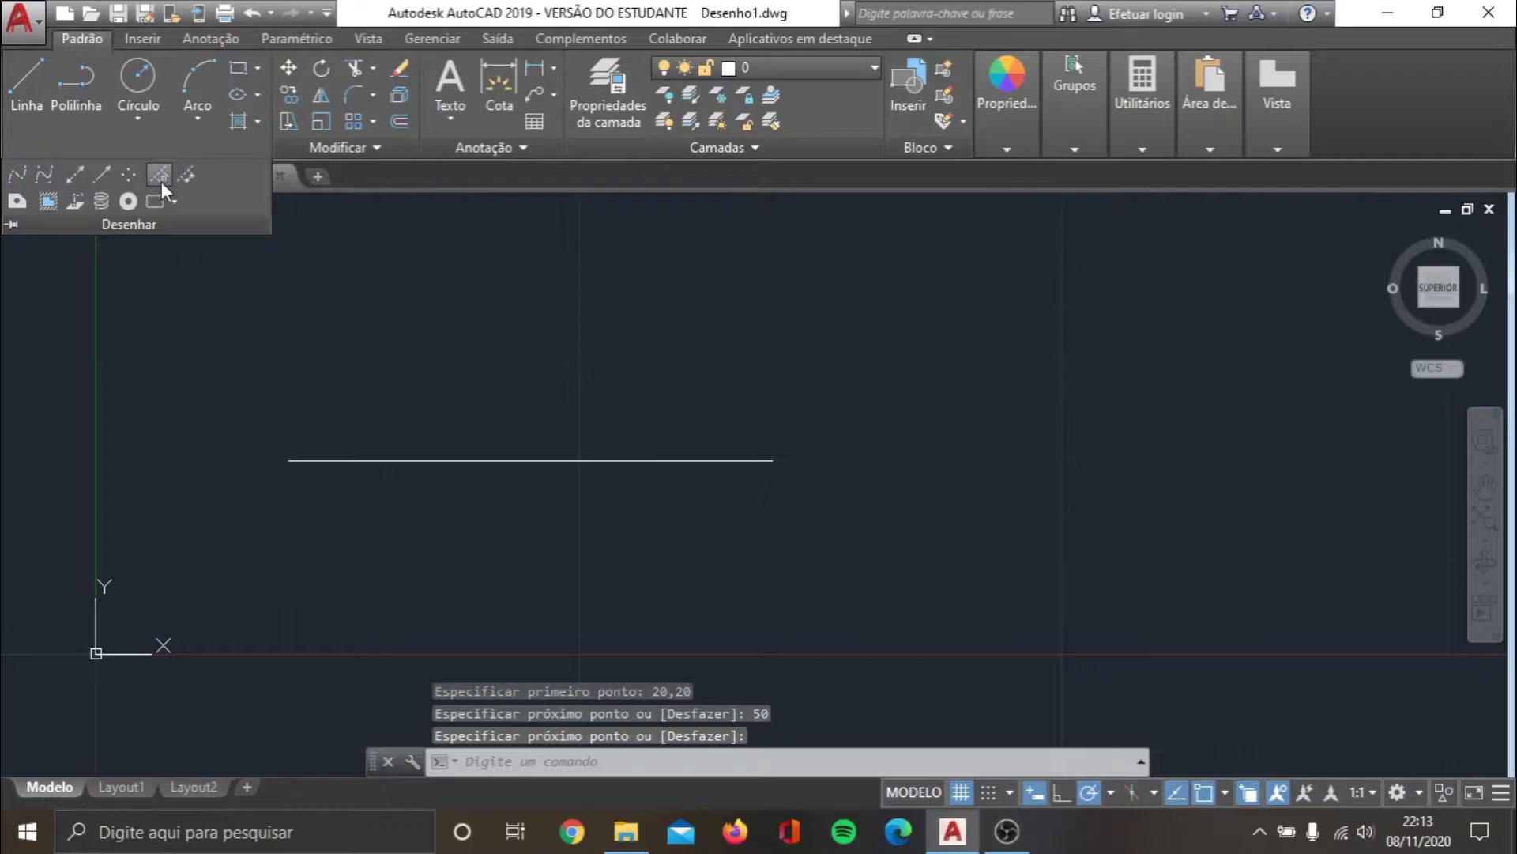
- Divide the 50-unit line into 5 equal segments, then start Line to reveal the node points
click(161, 182)
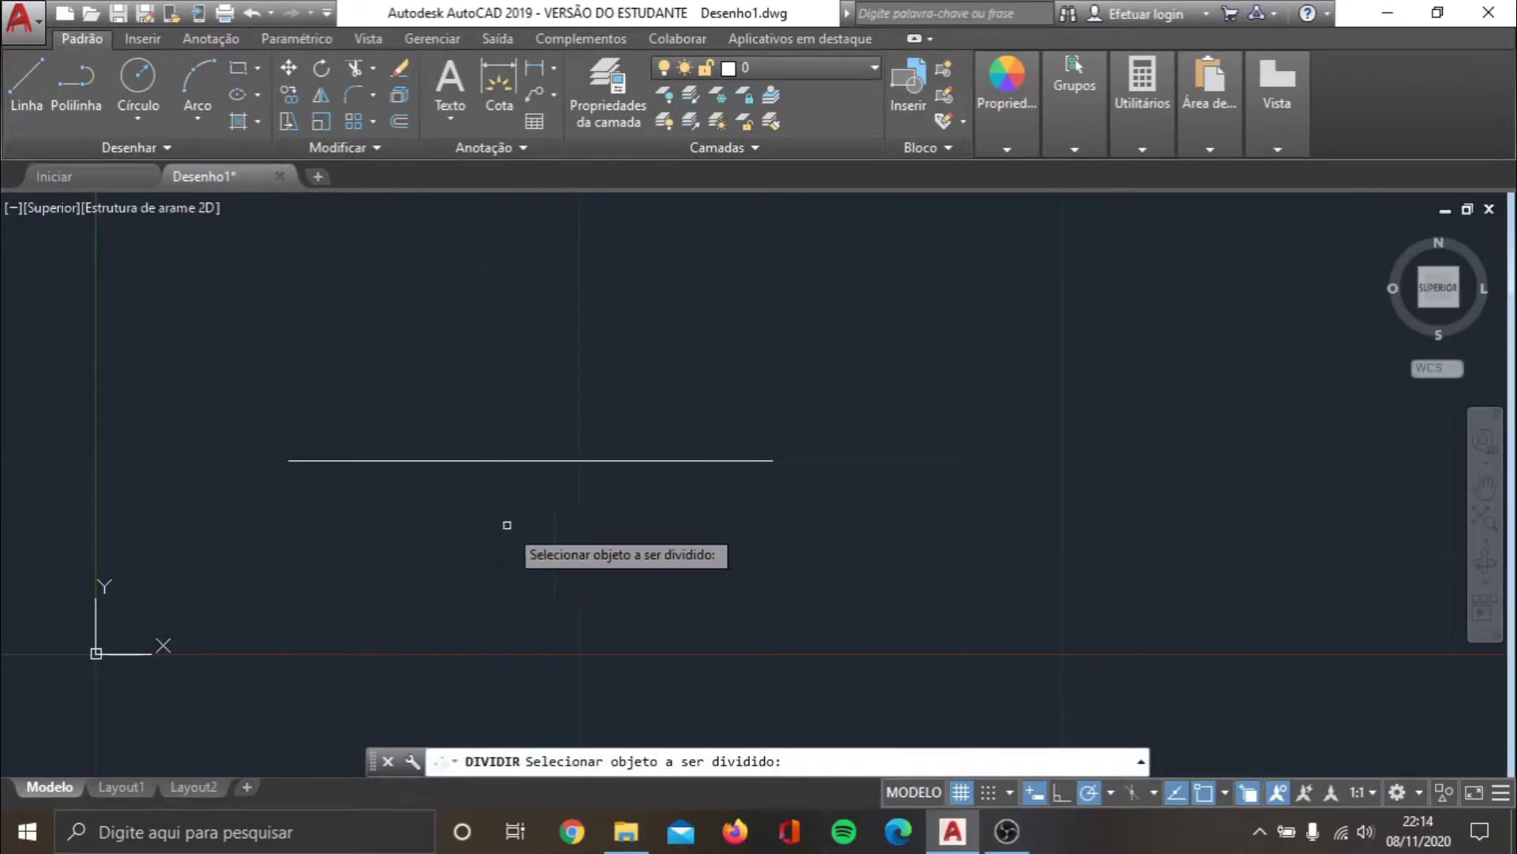
click(516, 461)
text(5)
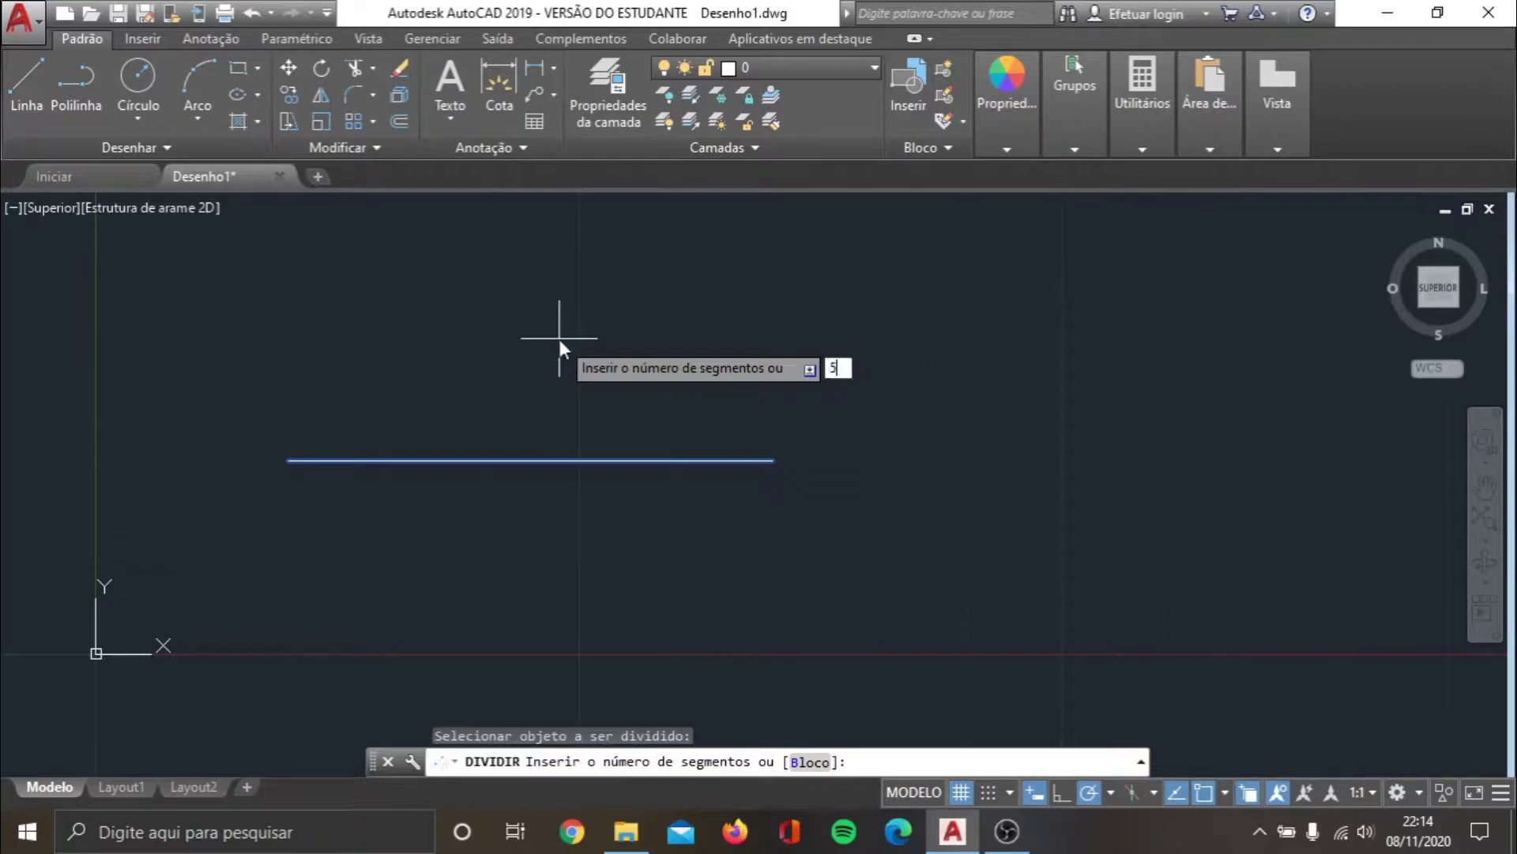
key(Return)
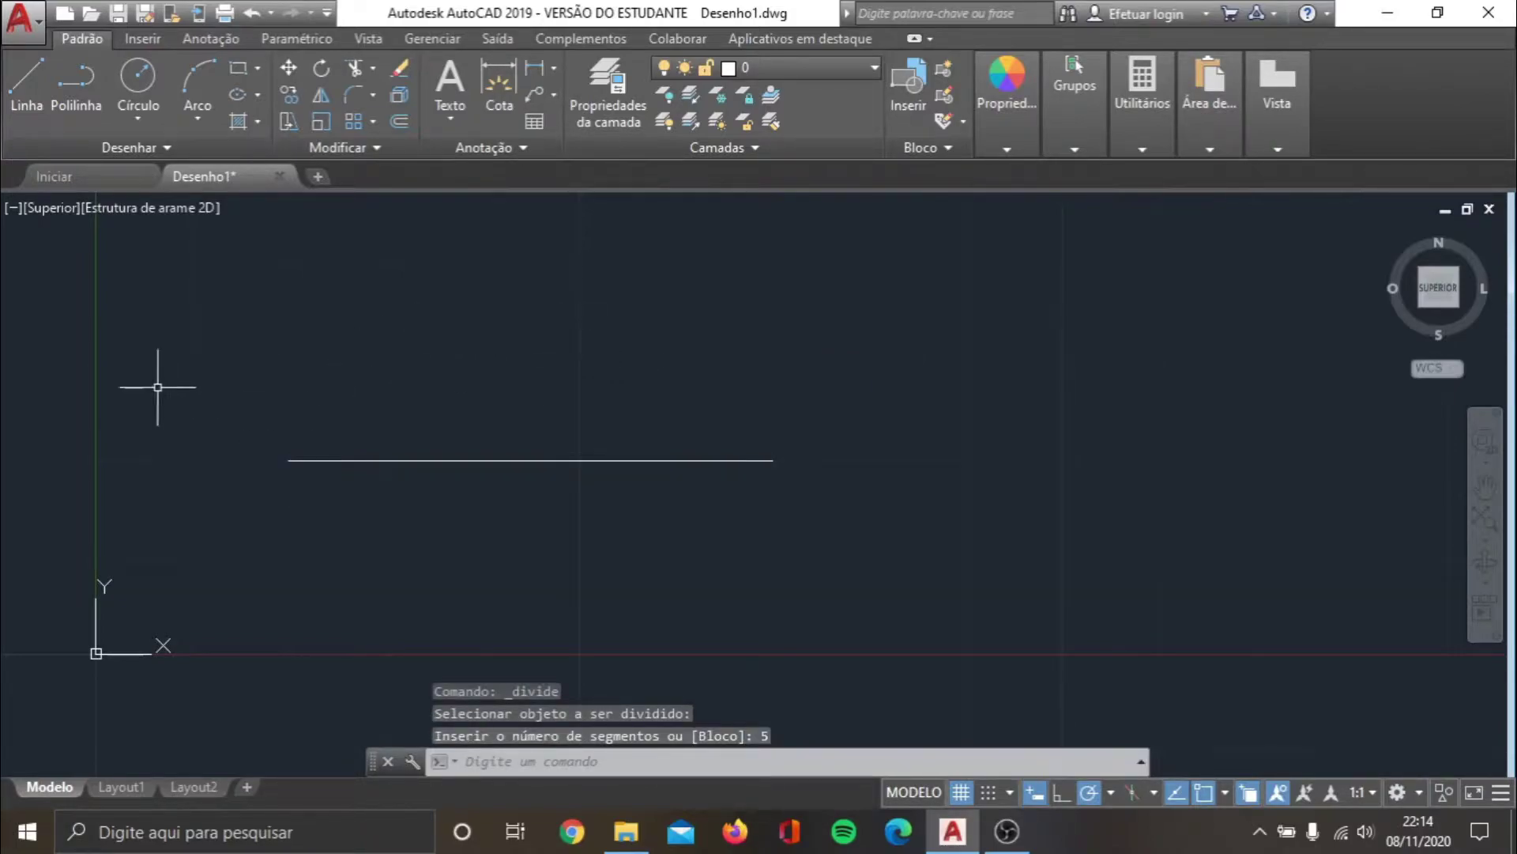
click(27, 87)
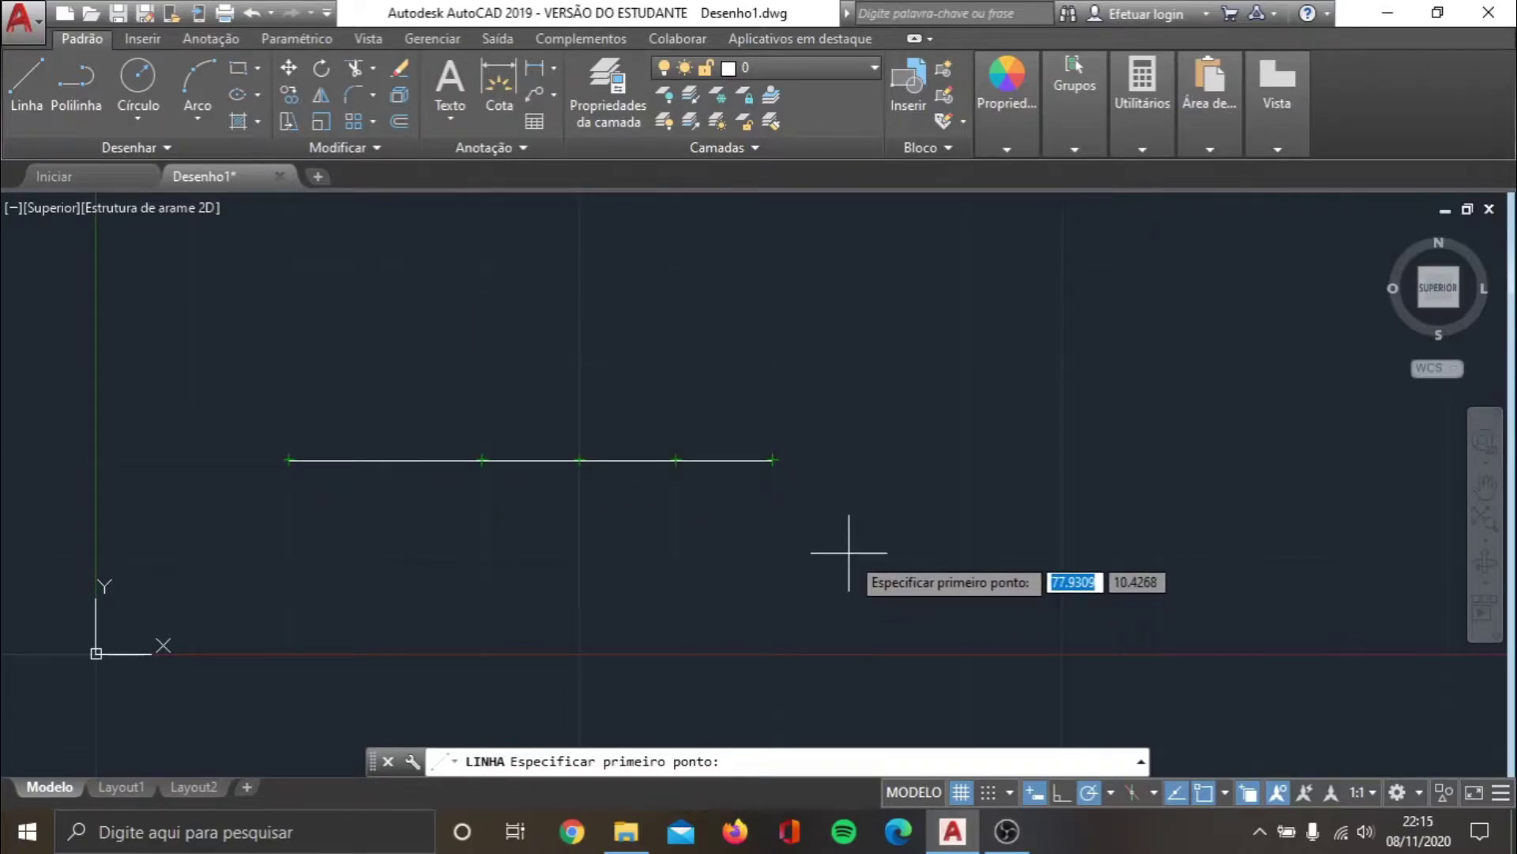
- Delete the divided line and its division points using a crossing selection
key(Escape)
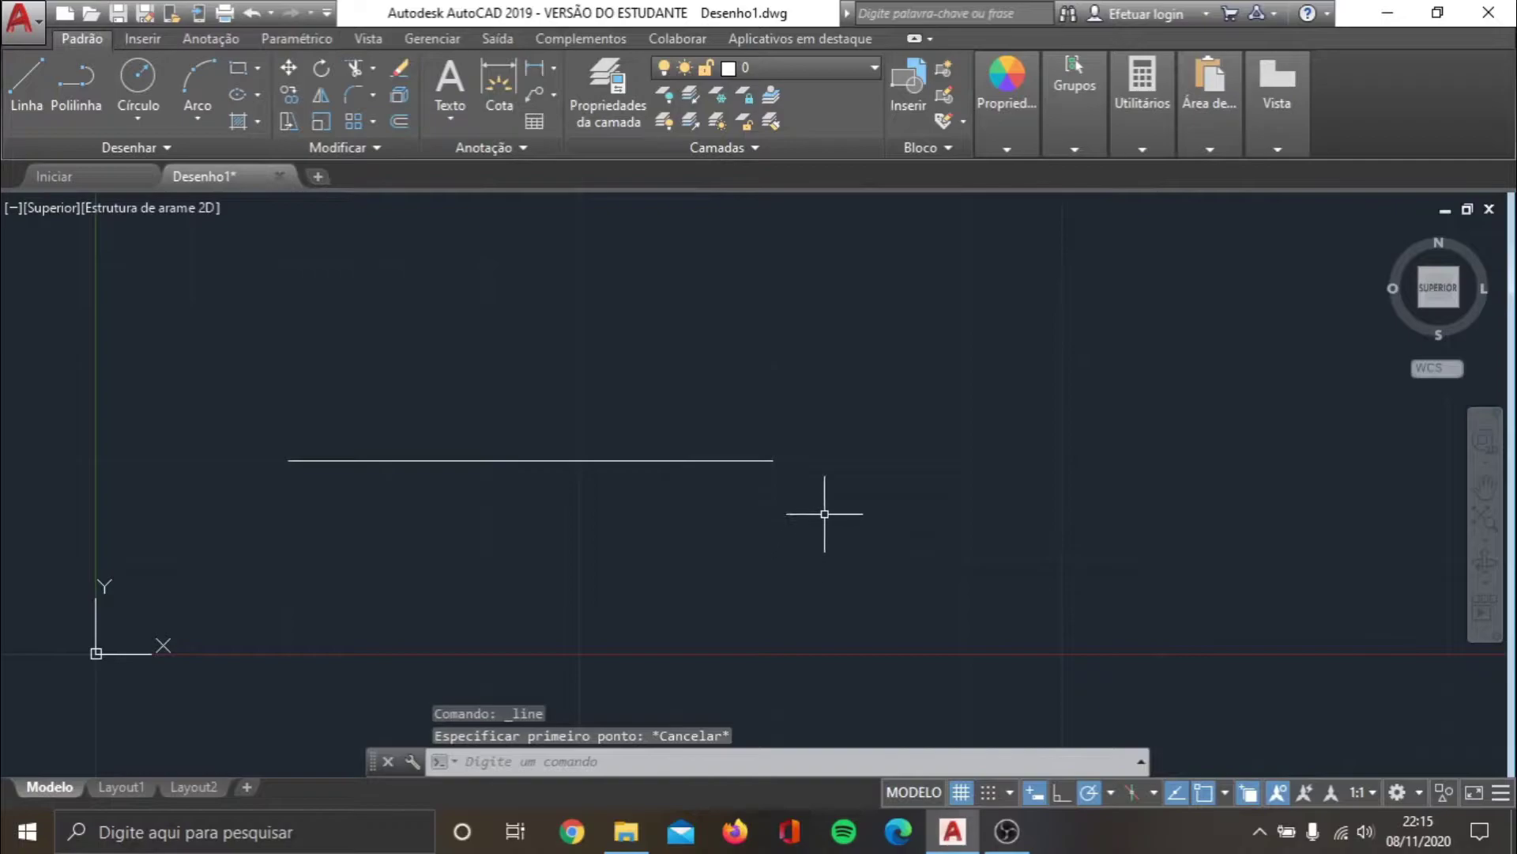
click(828, 524)
click(133, 385)
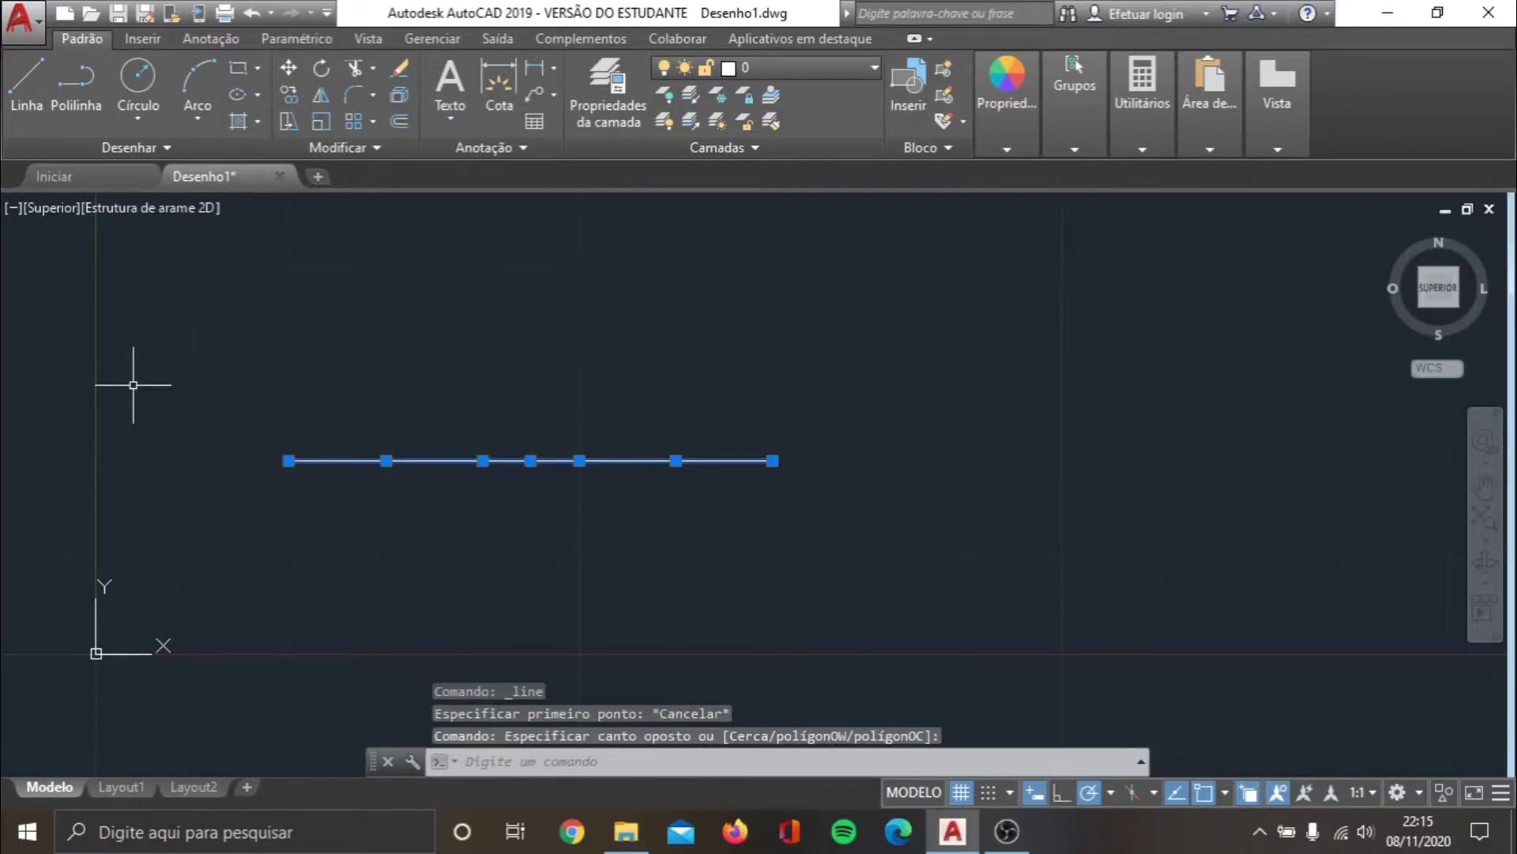
key(Delete)
- Draw a new 50-unit horizontal line starting at 20,20
click(26, 79)
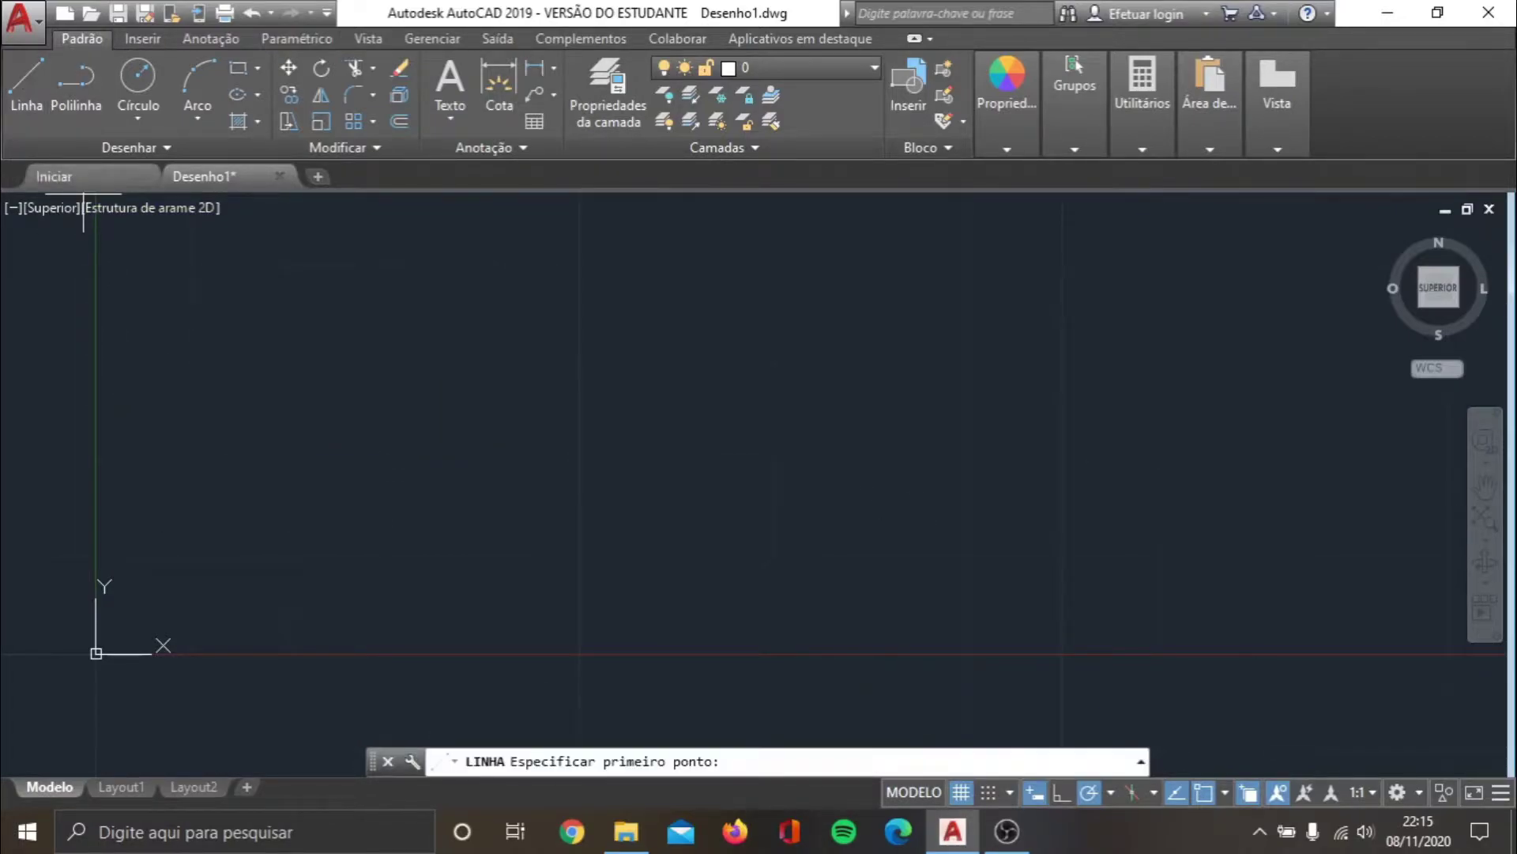
text(20)
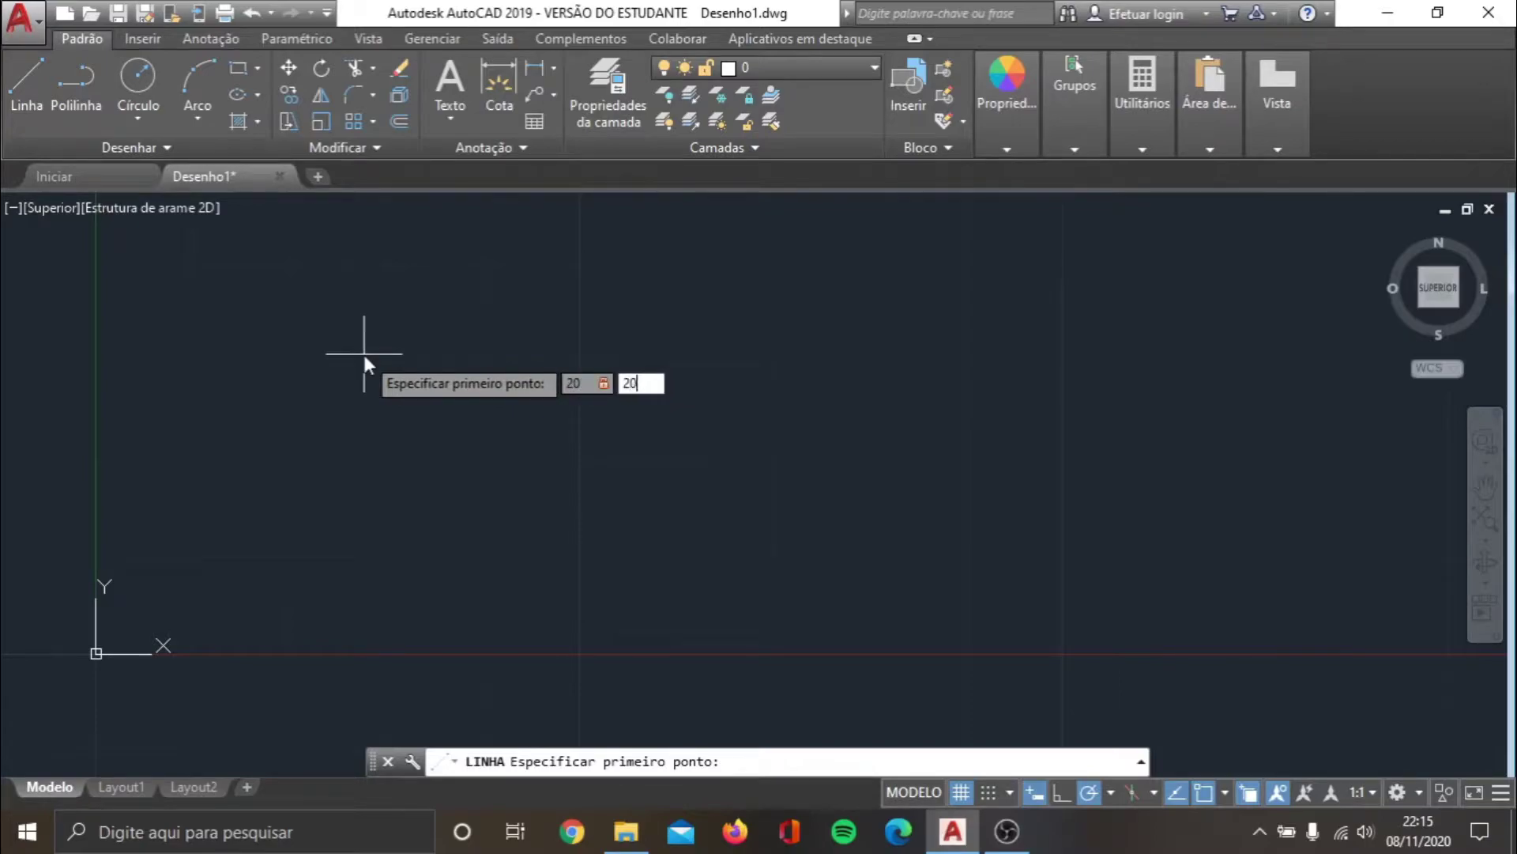
key(Return)
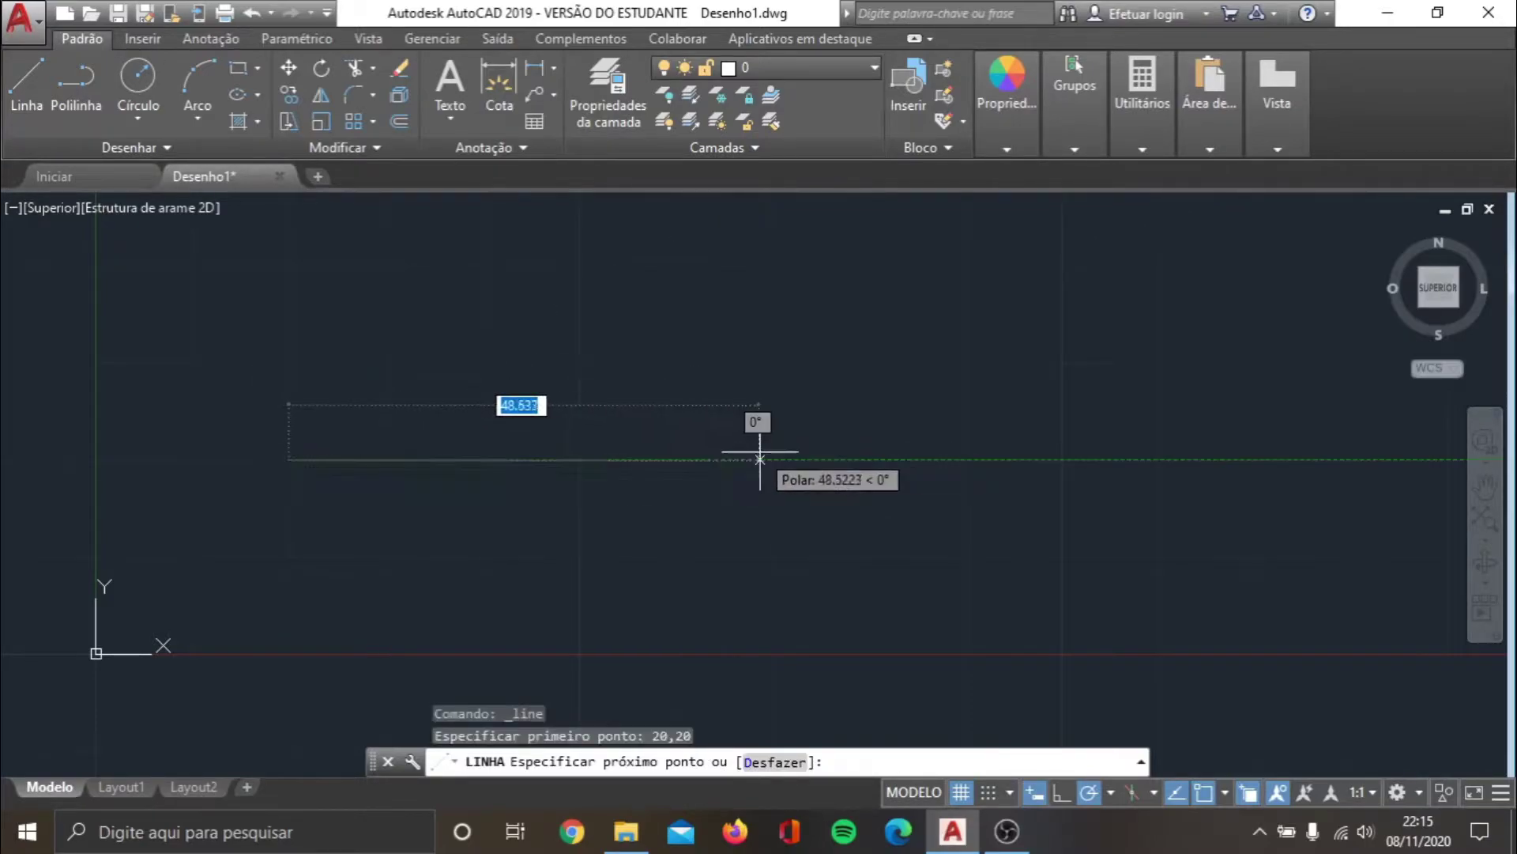
text(50)
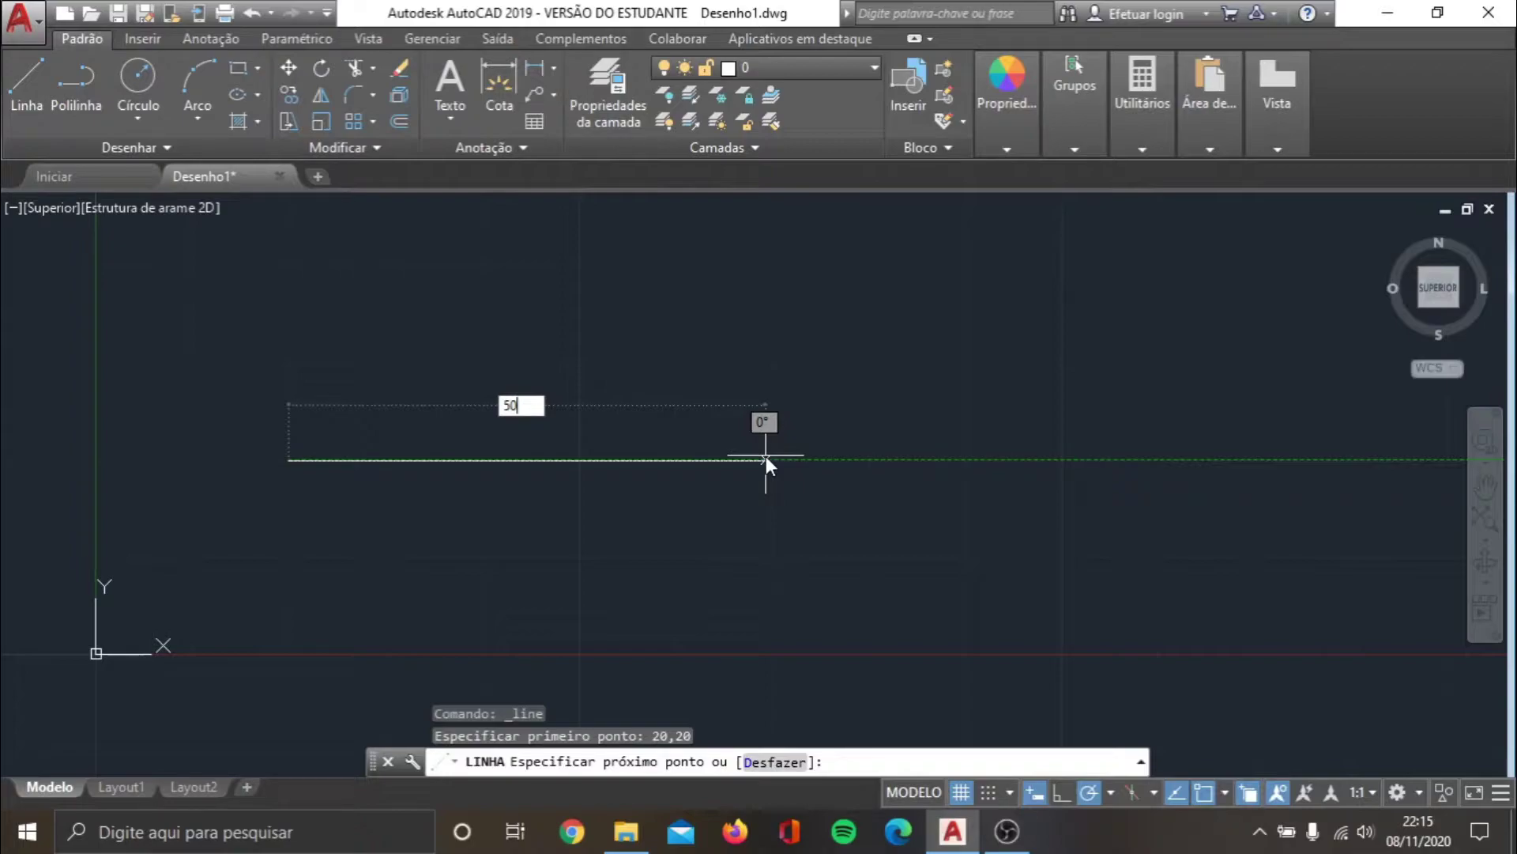
key(Return)
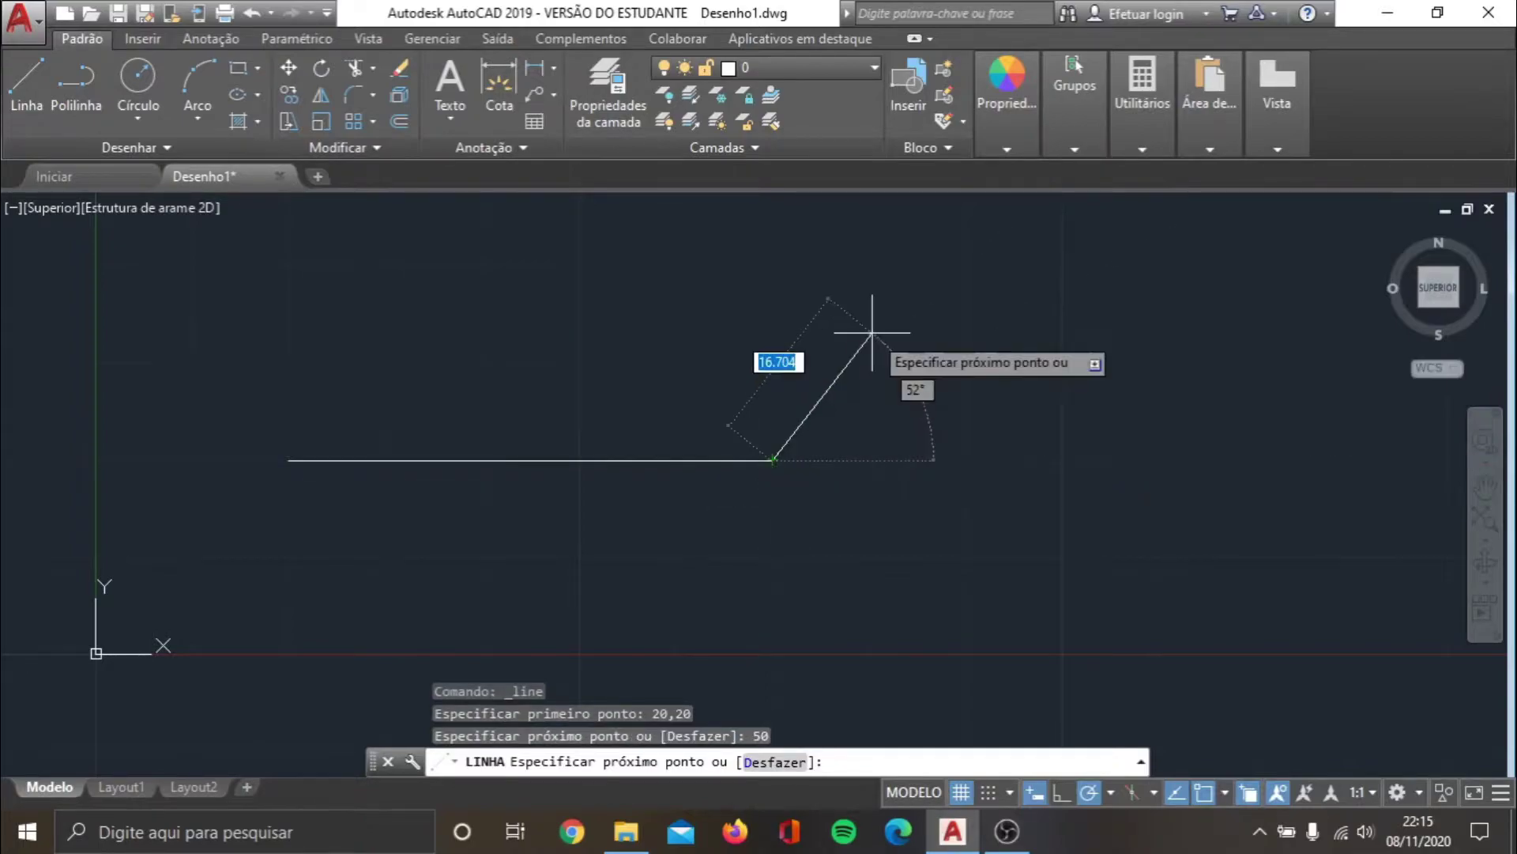
key(Escape)
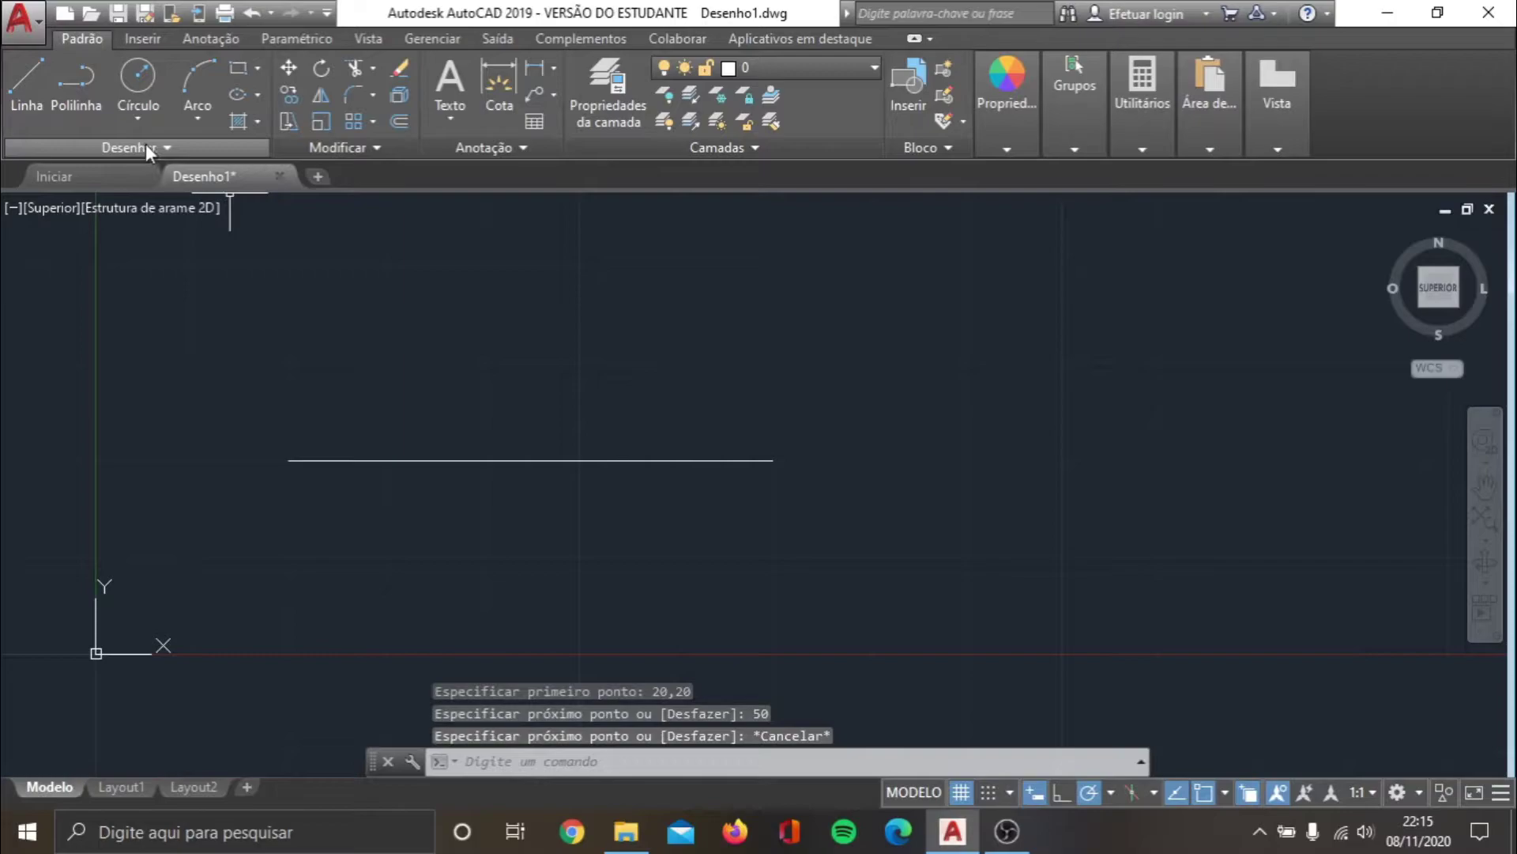
click(145, 146)
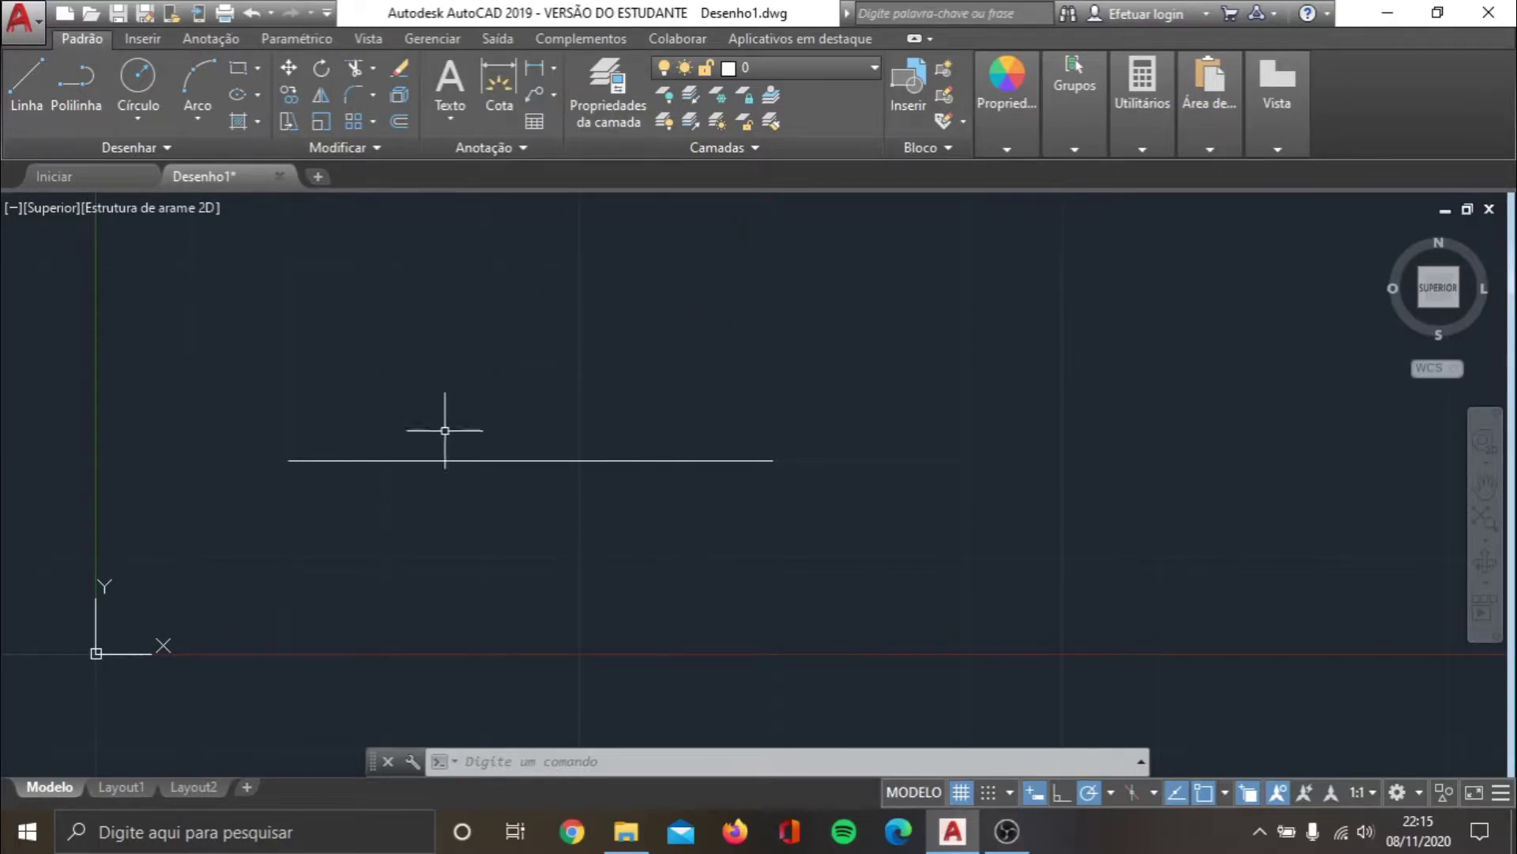
- Use Measure (Medida) to place points every 5 units along the line, then reveal the nodes
click(178, 147)
click(189, 169)
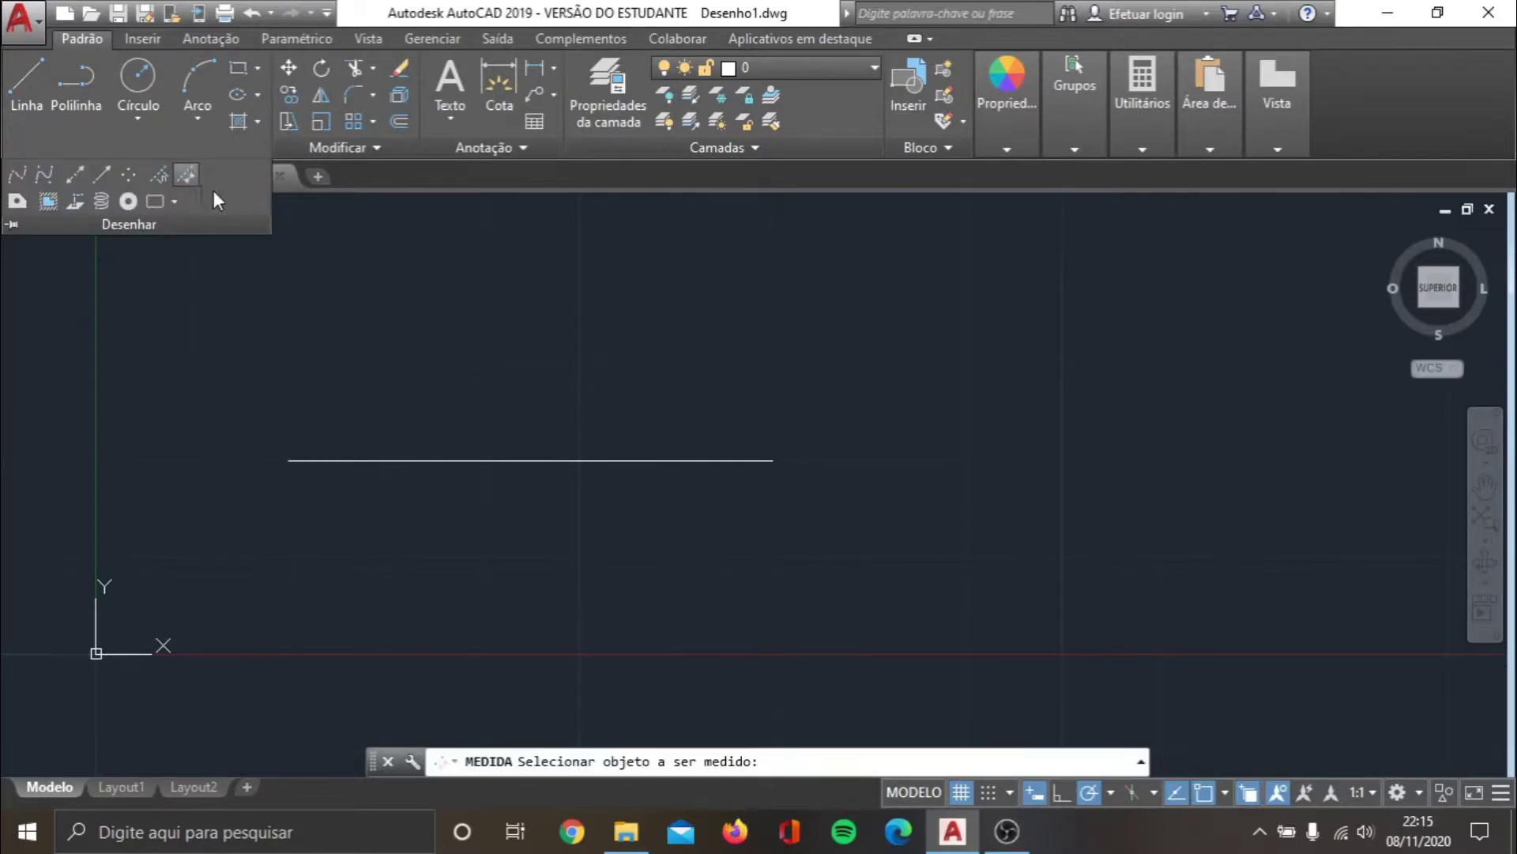
click(547, 459)
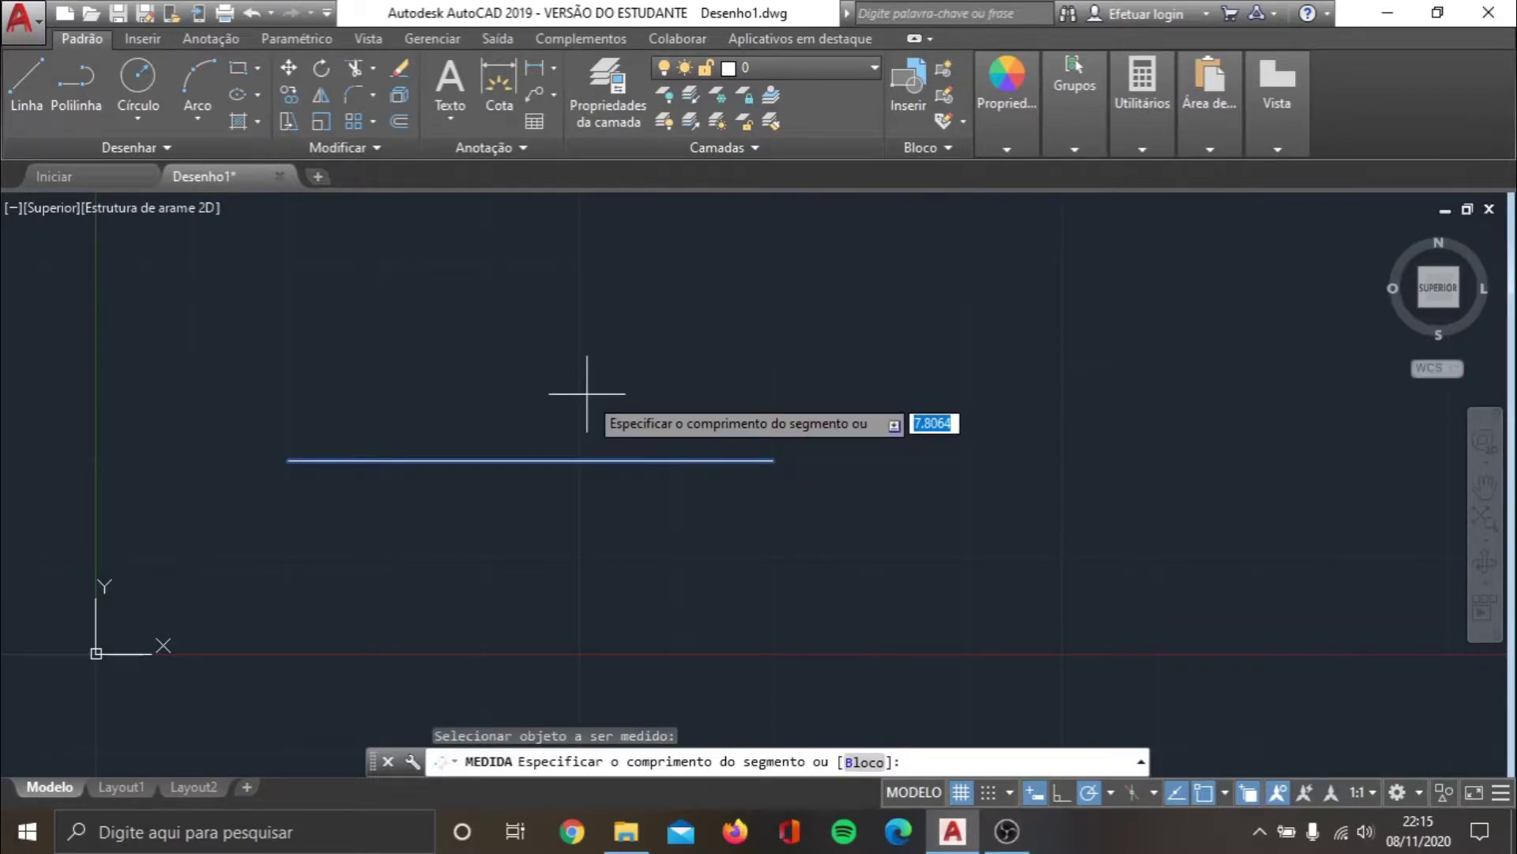
text(5)
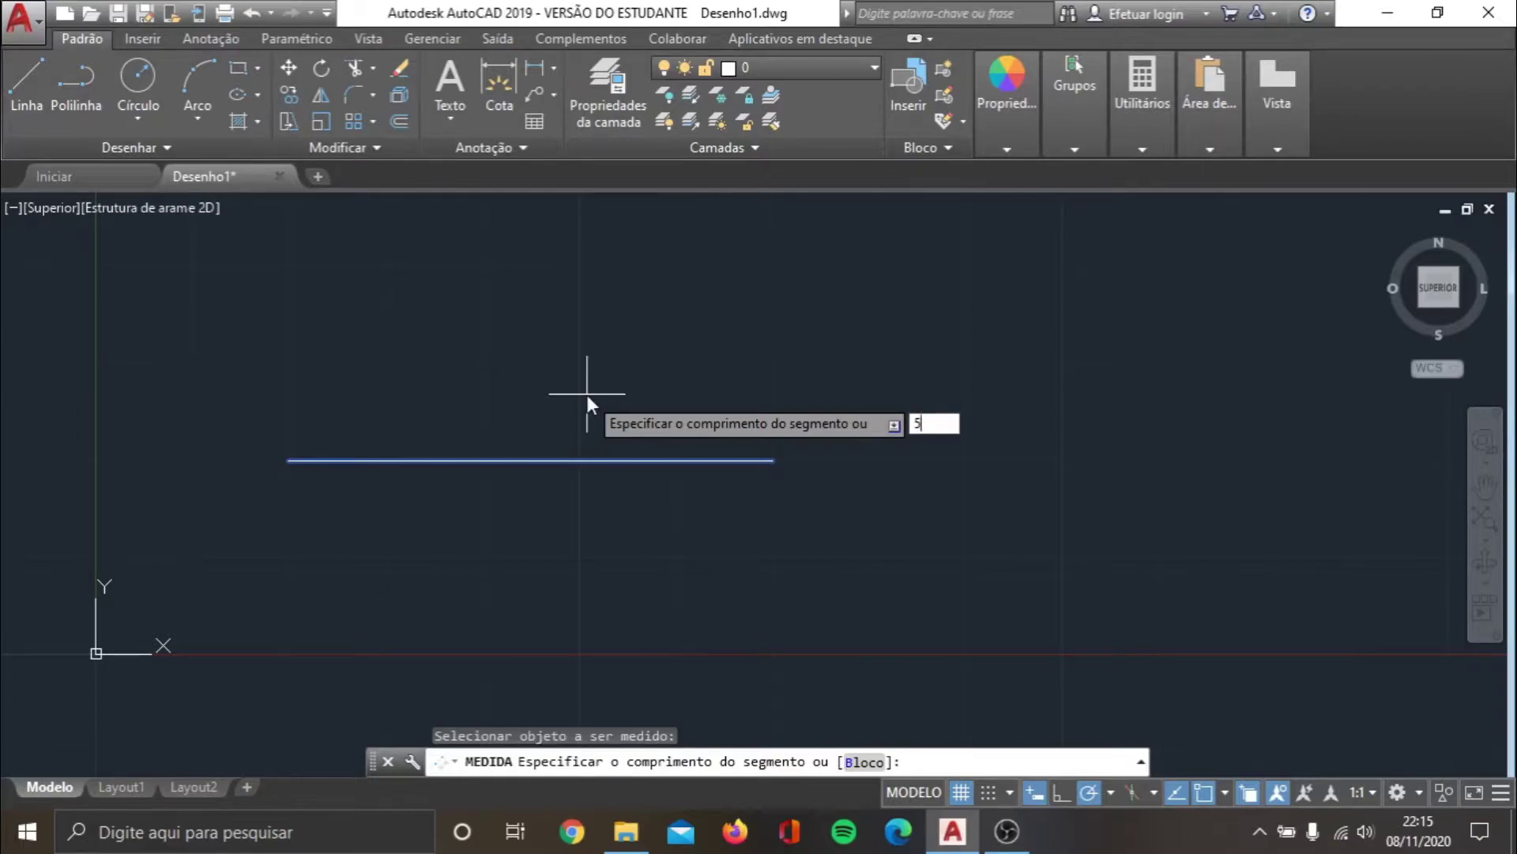
key(Return)
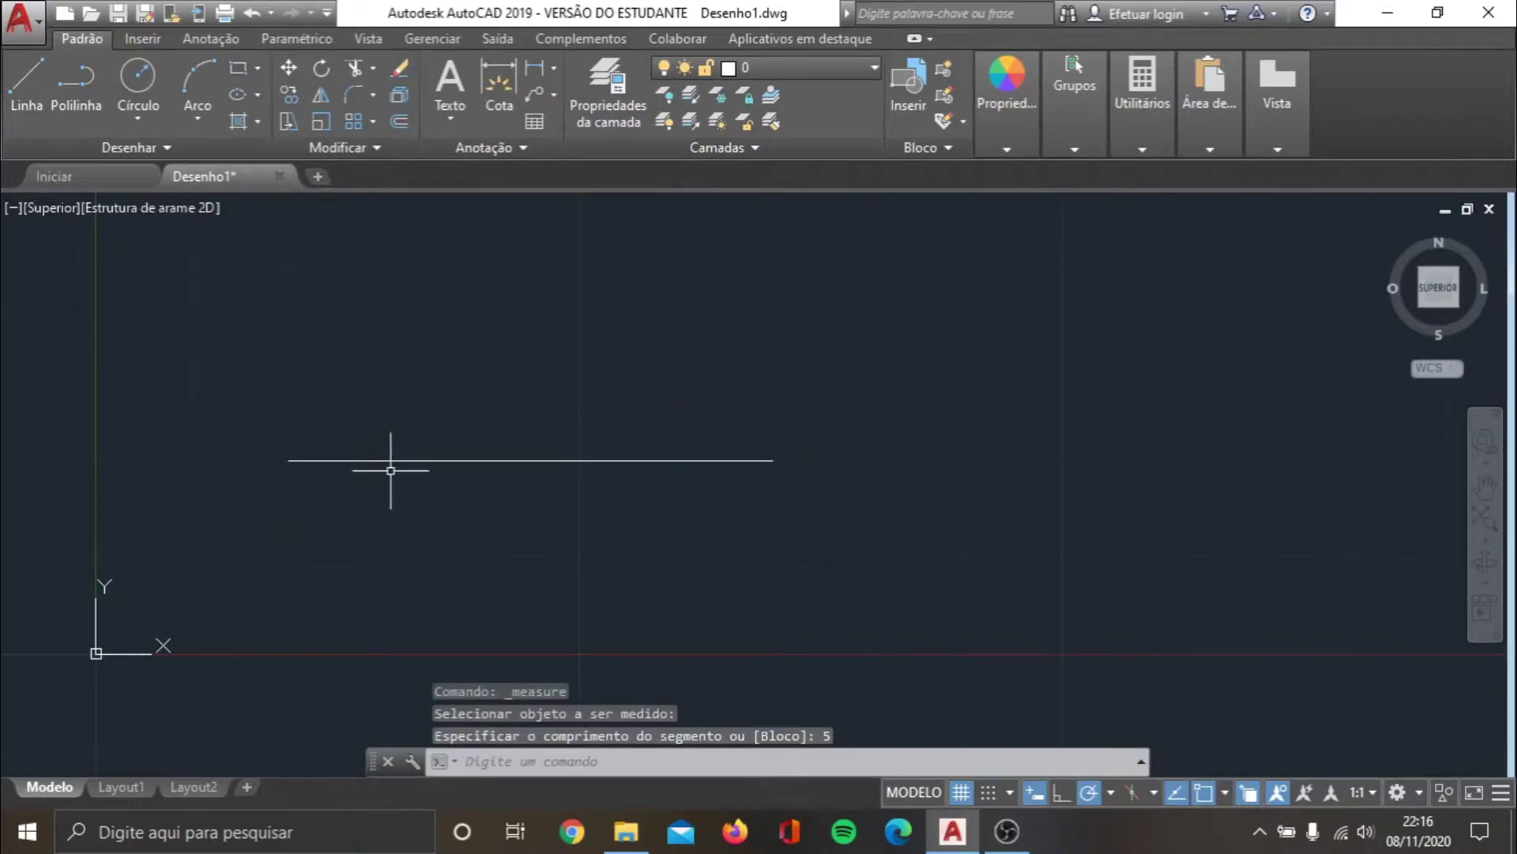
click(30, 83)
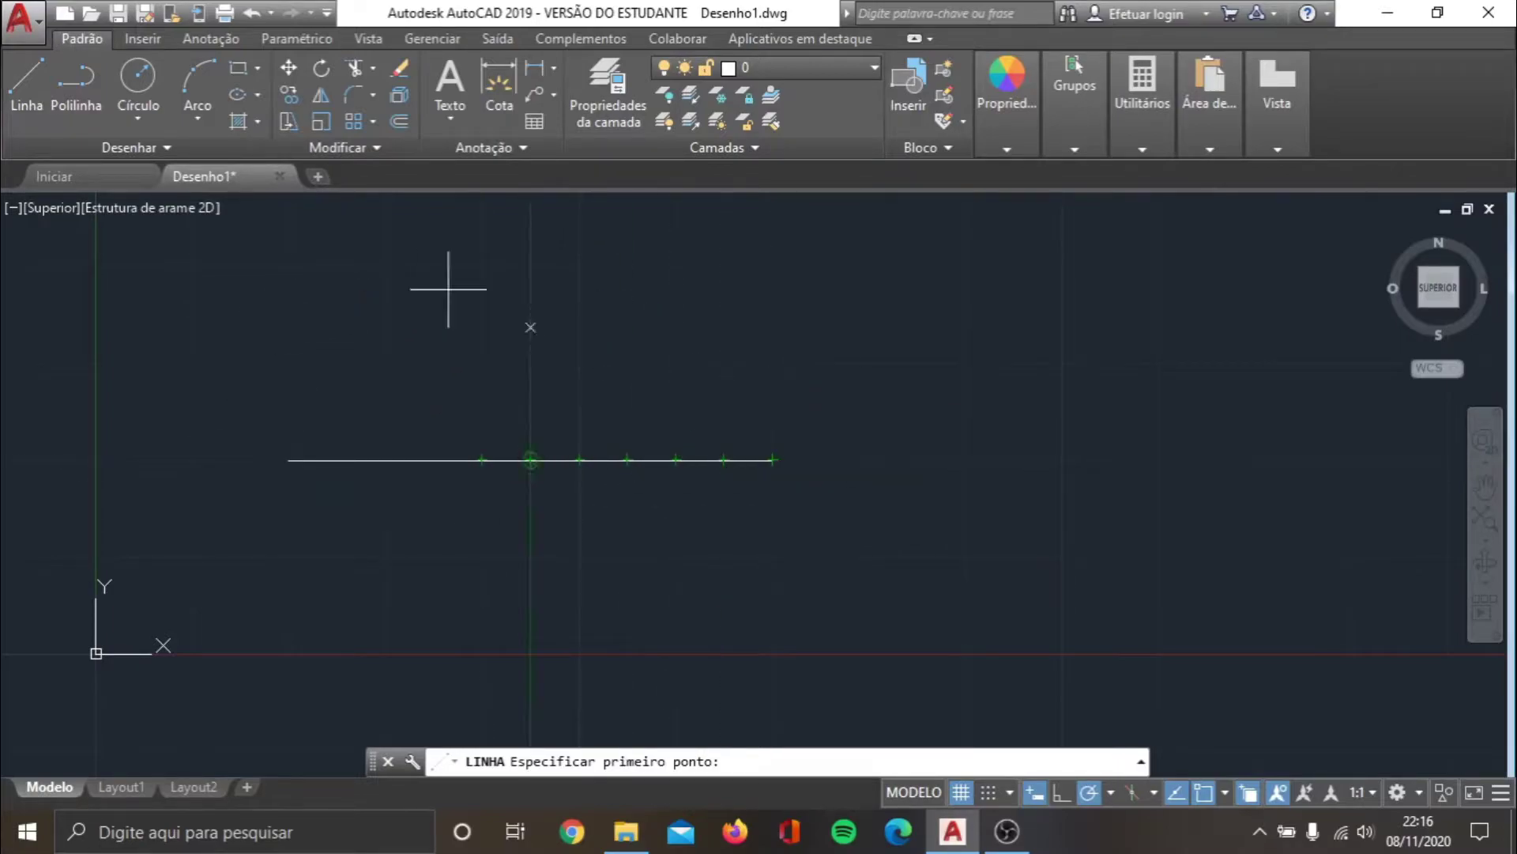
- Expand the Draw panel's extra tools and view the Scale (ESCALA) description
click(168, 147)
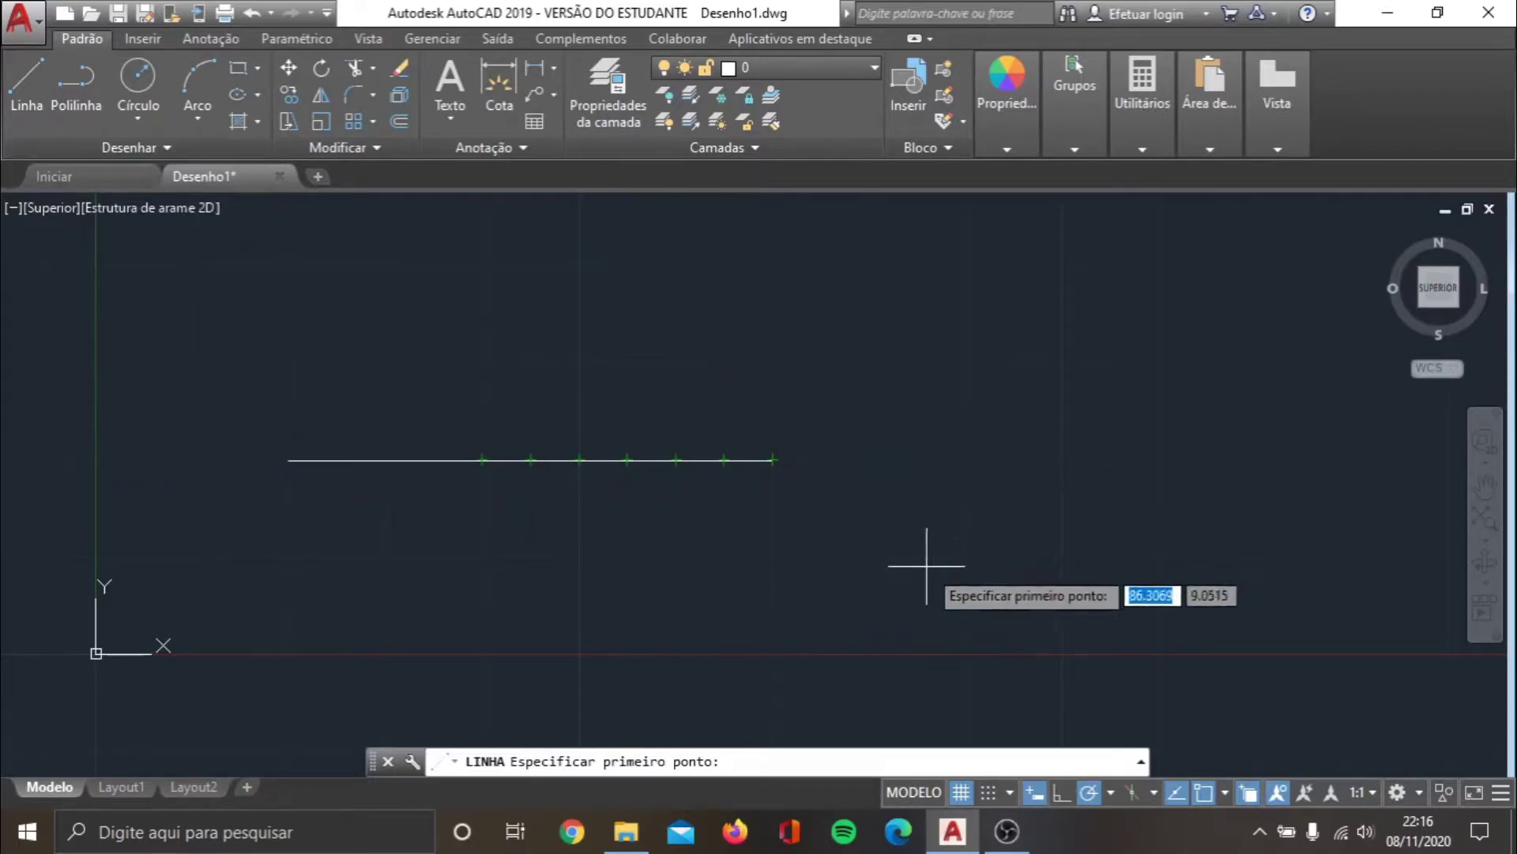
click(165, 149)
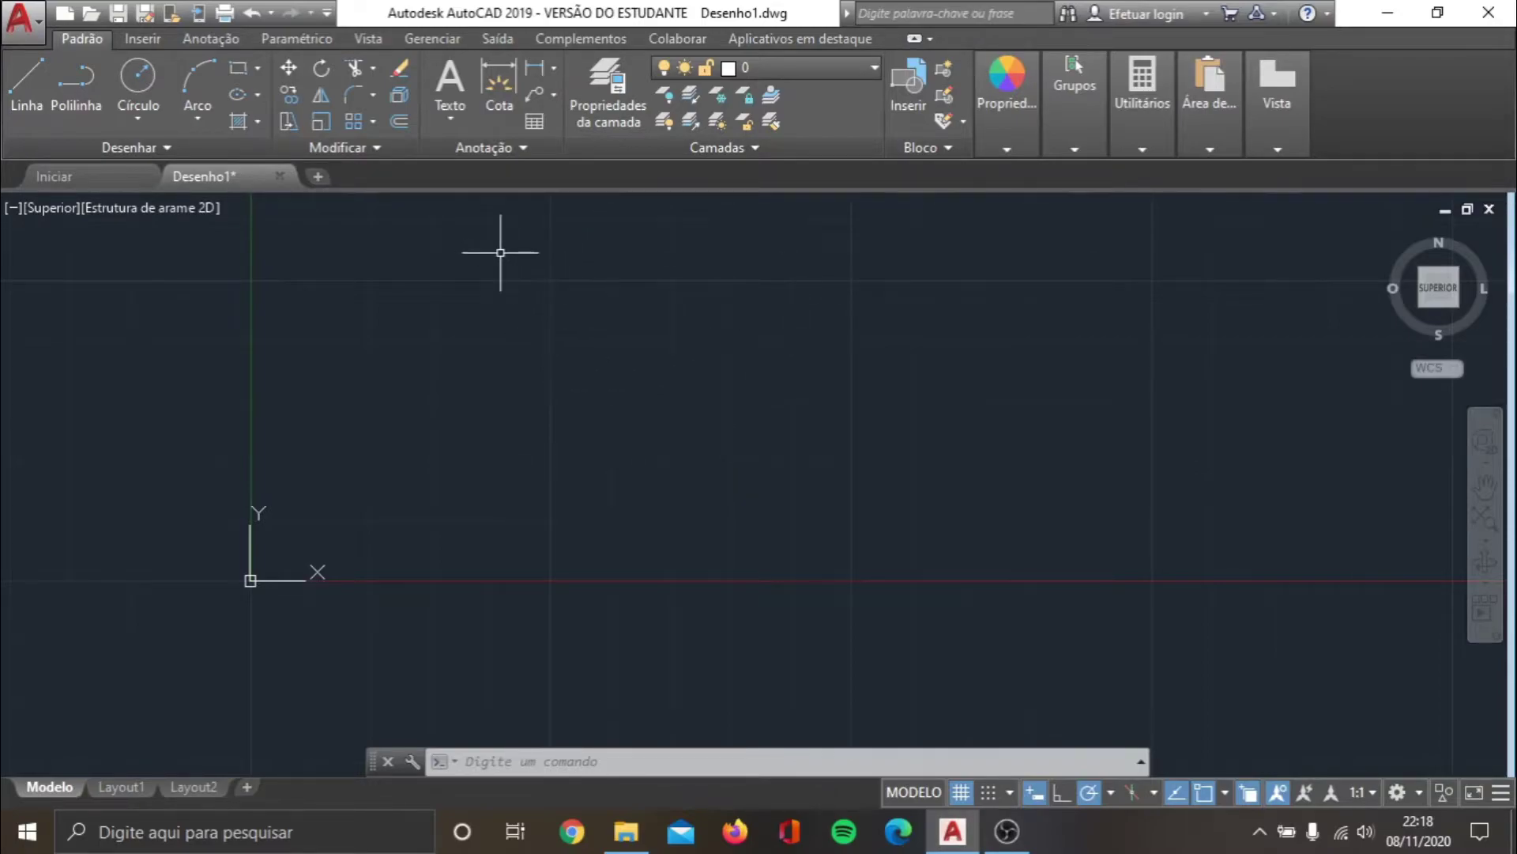
- Draw a rectangle by picking two opposite corners
click(239, 68)
click(474, 294)
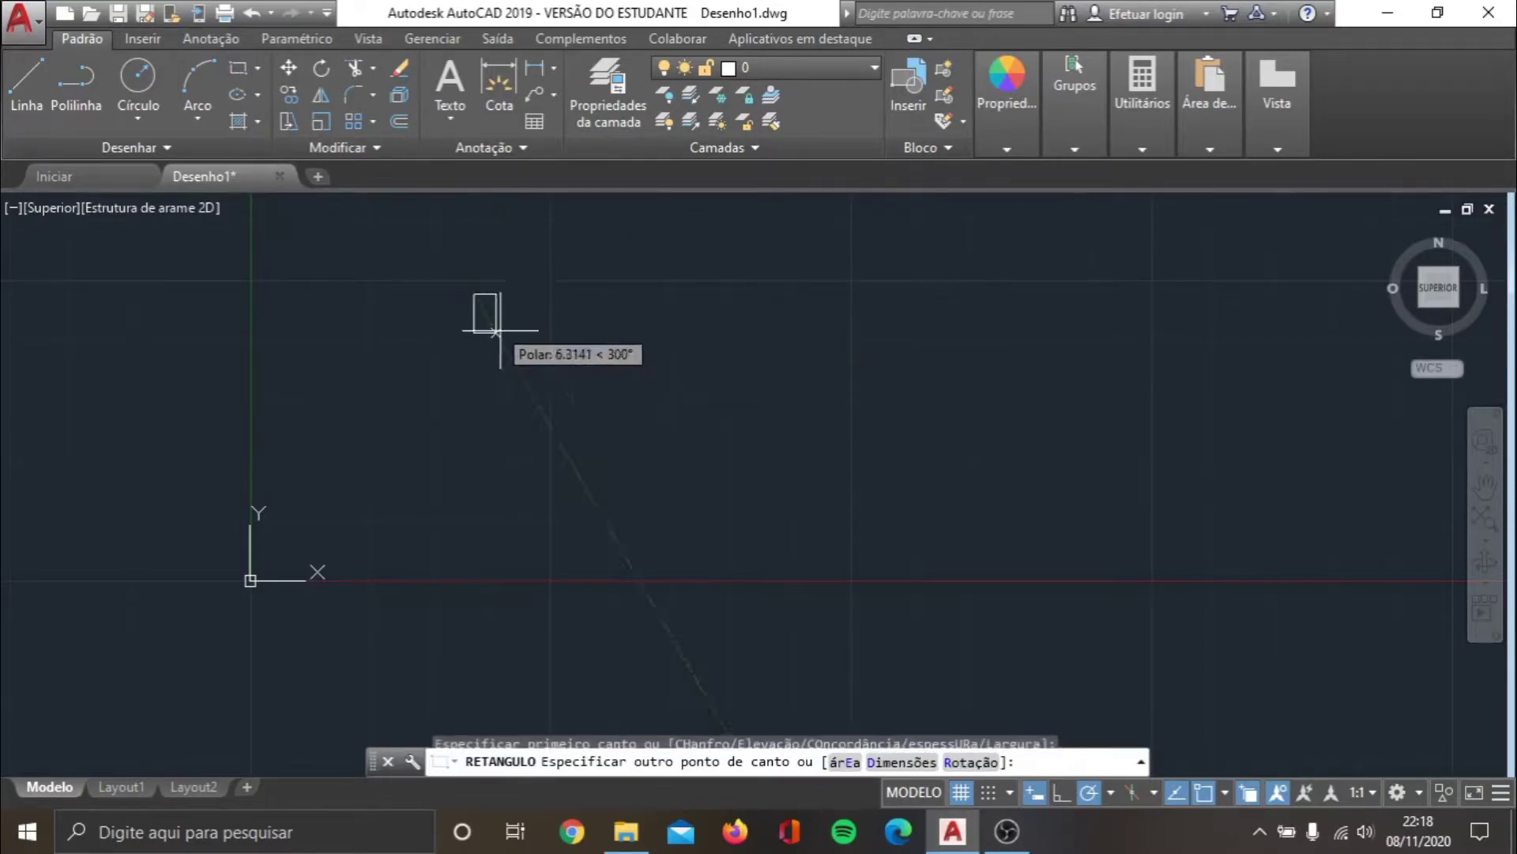
click(784, 473)
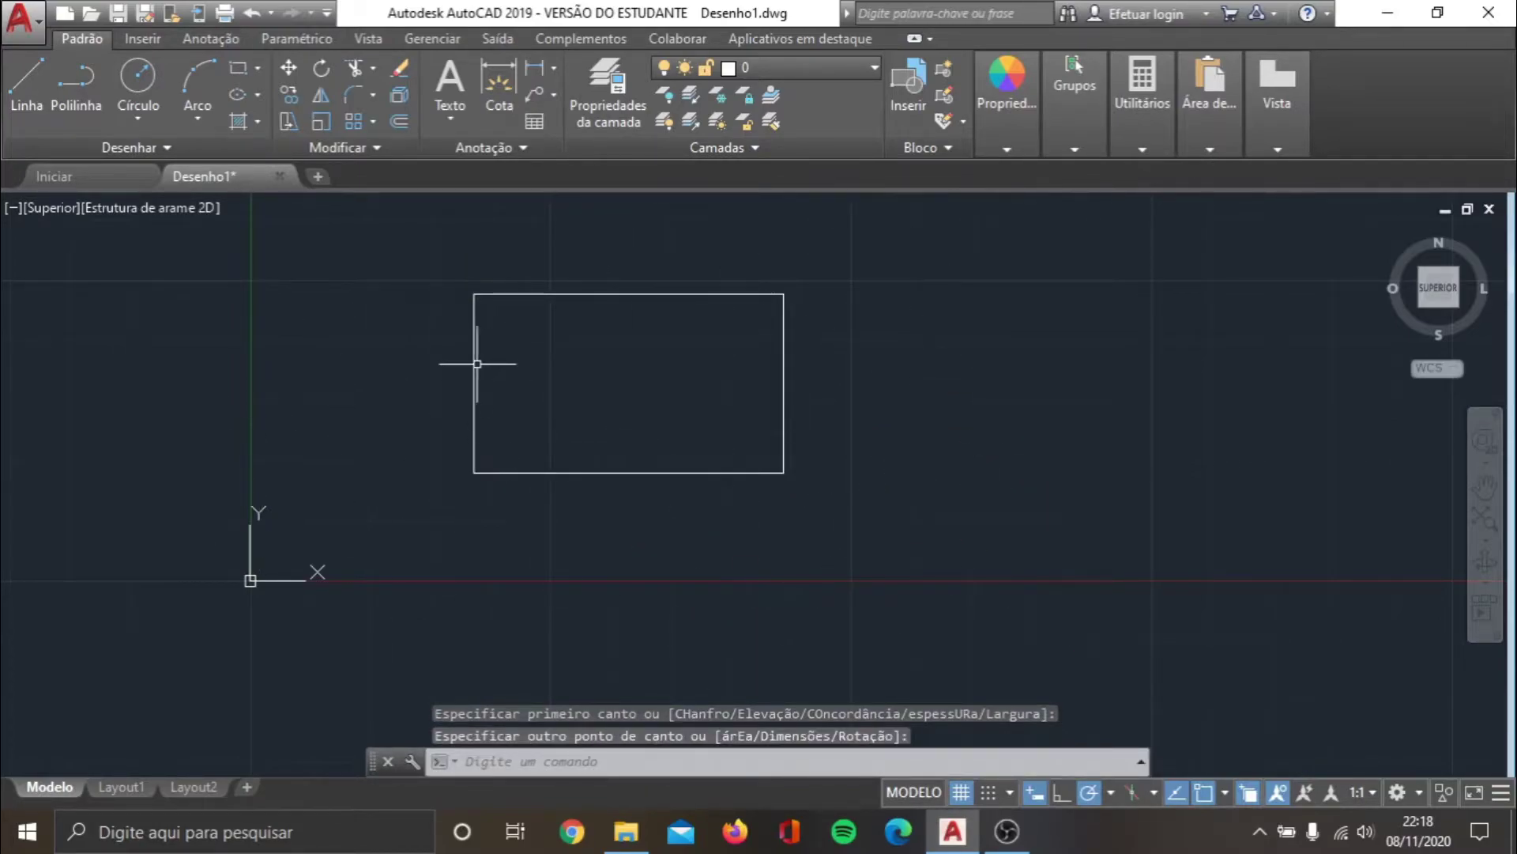
- Scale the rectangle by factor 2 from its lower-left corner
click(319, 124)
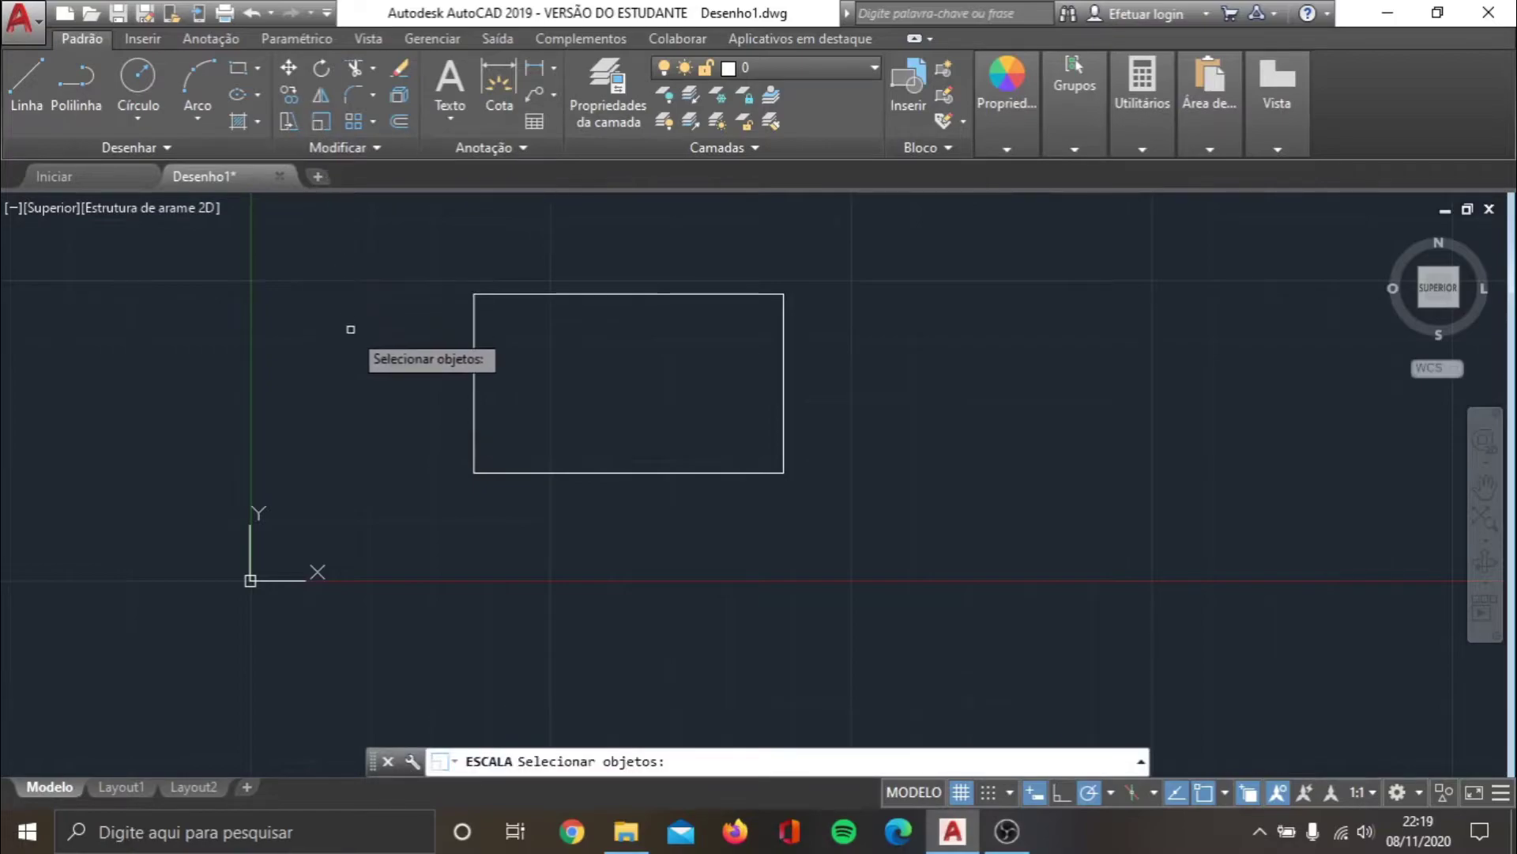
click(475, 382)
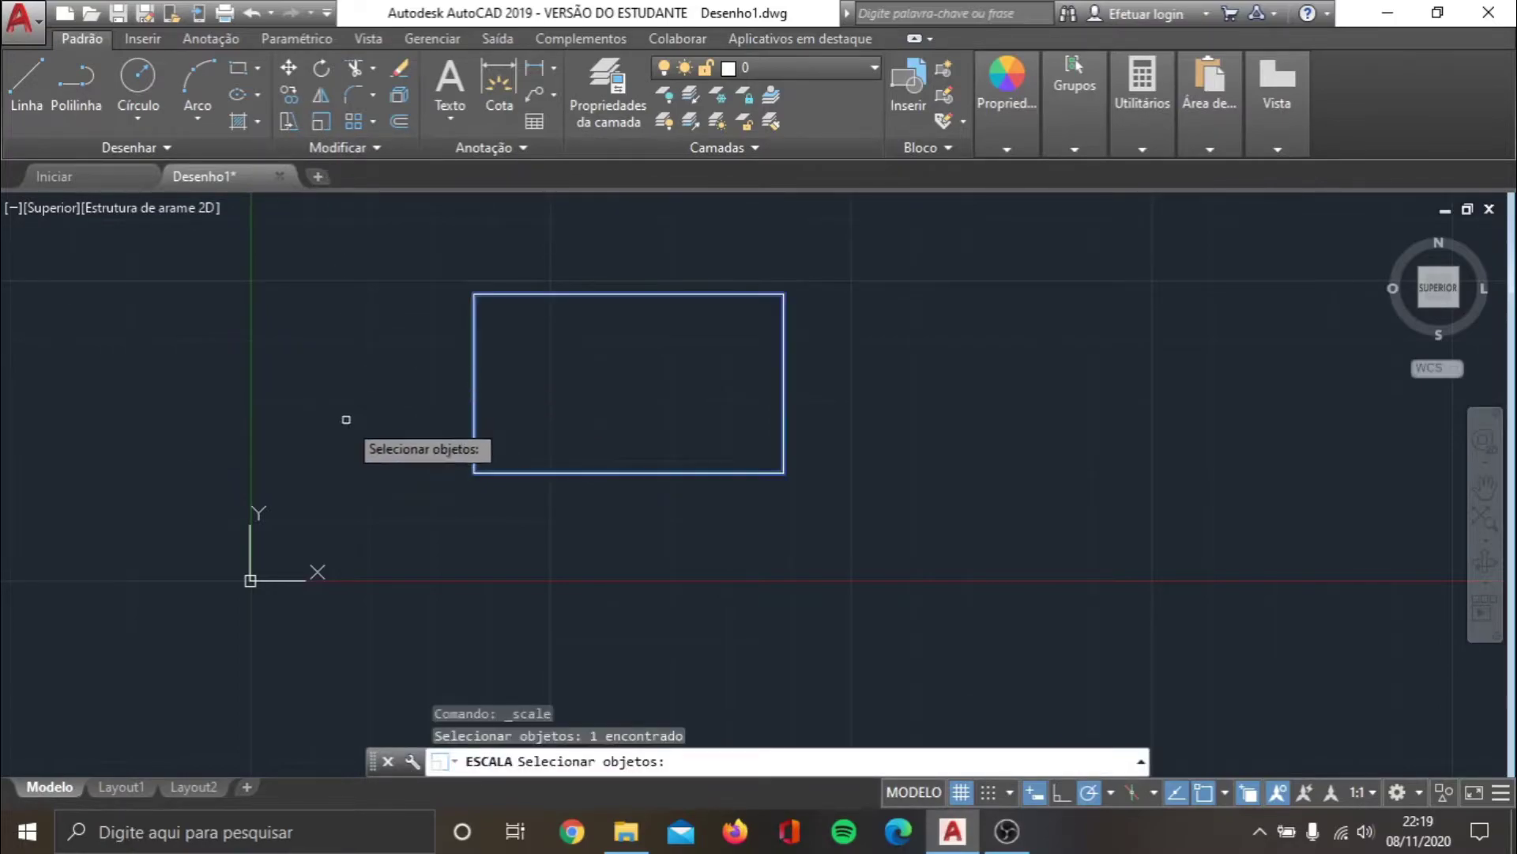
key(Return)
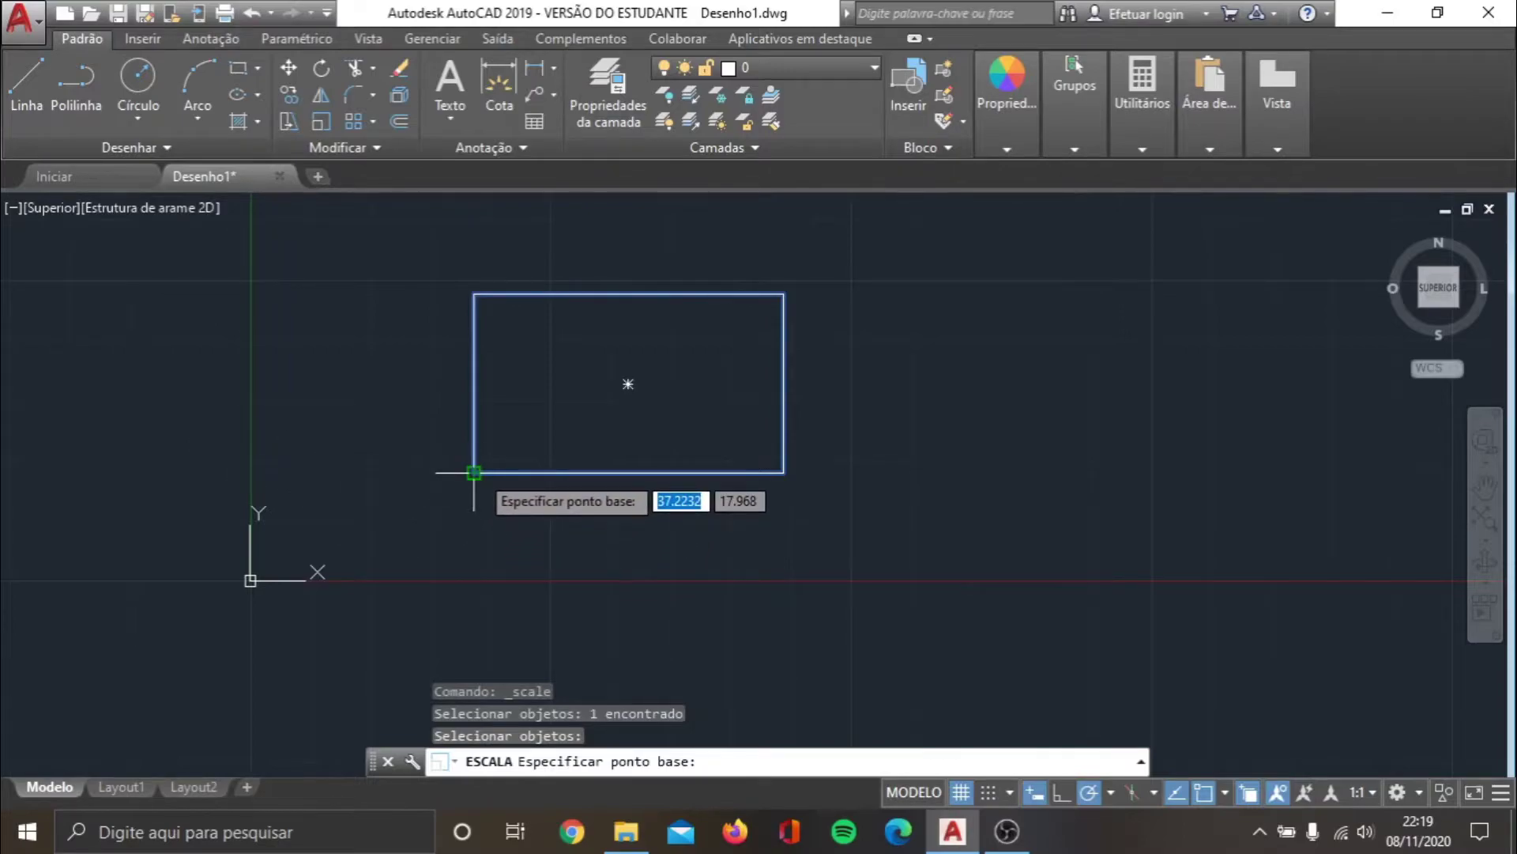
click(475, 473)
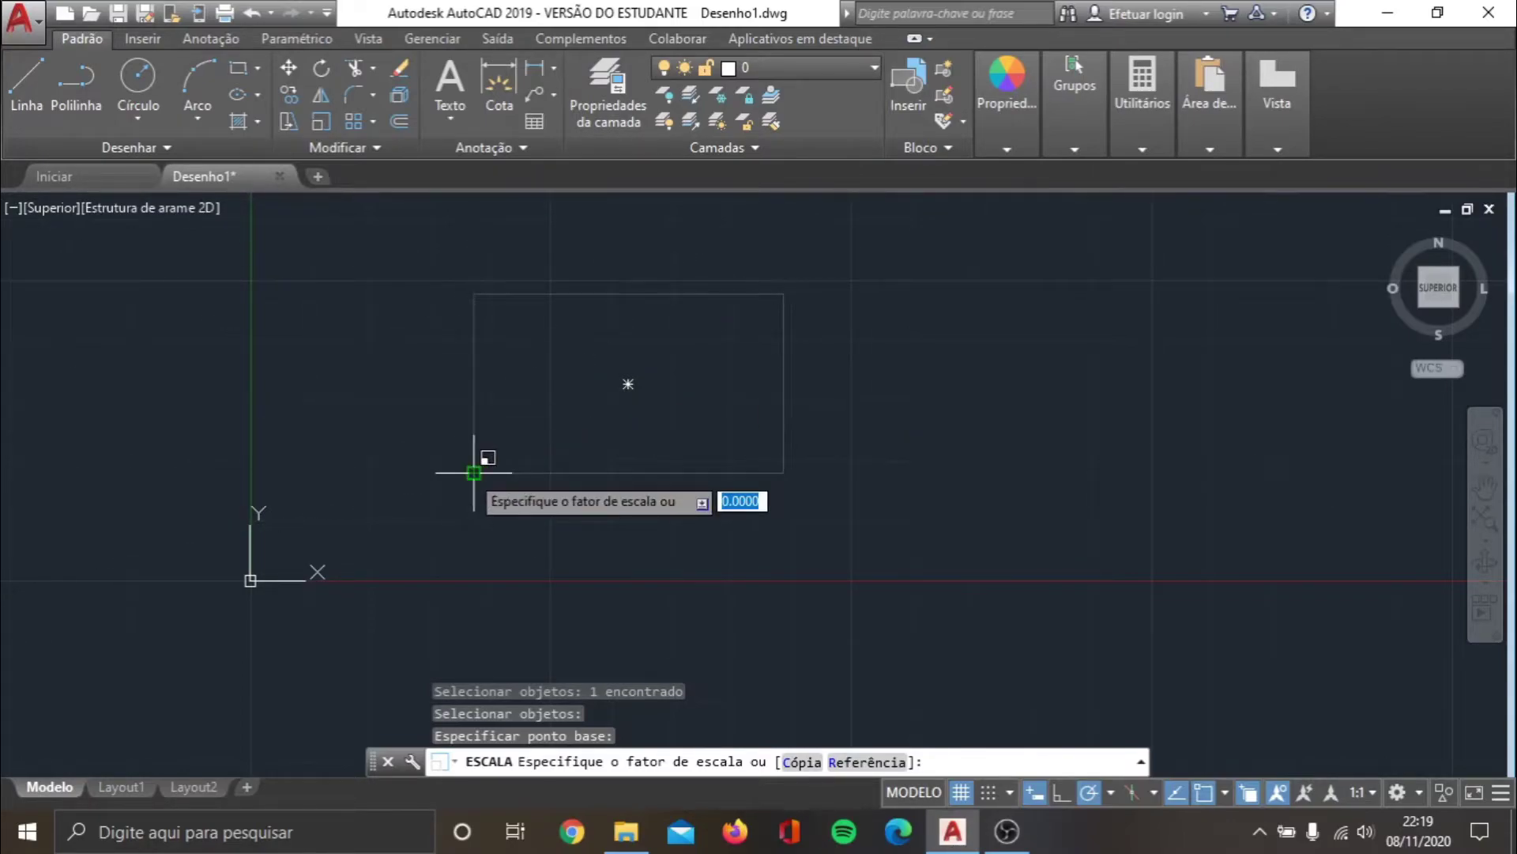
text(2)
key(Return)
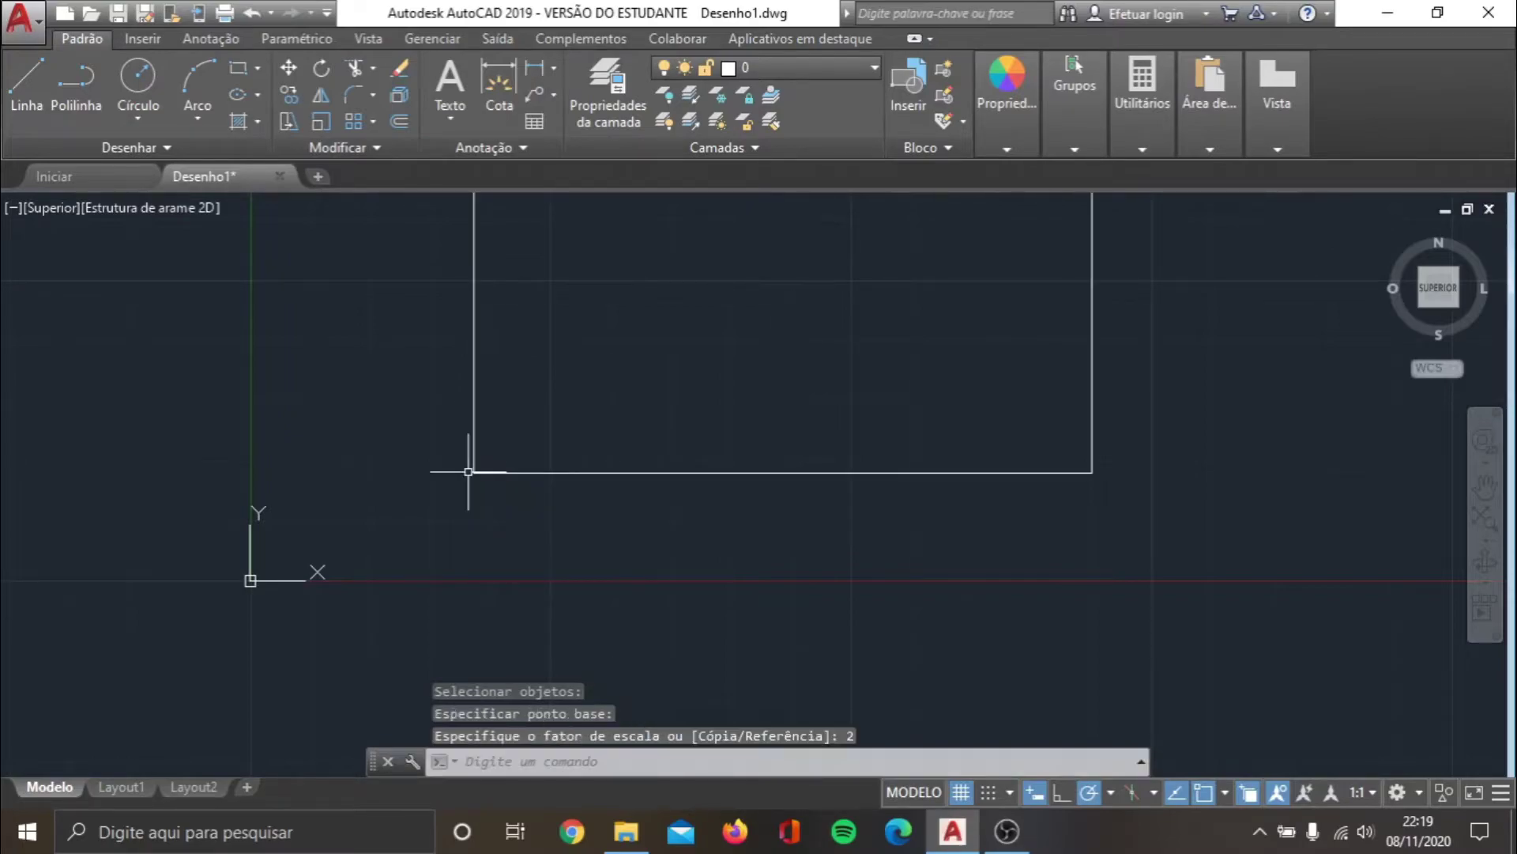
scroll(553, 439, up, 3)
scroll(880, 362, down, 7)
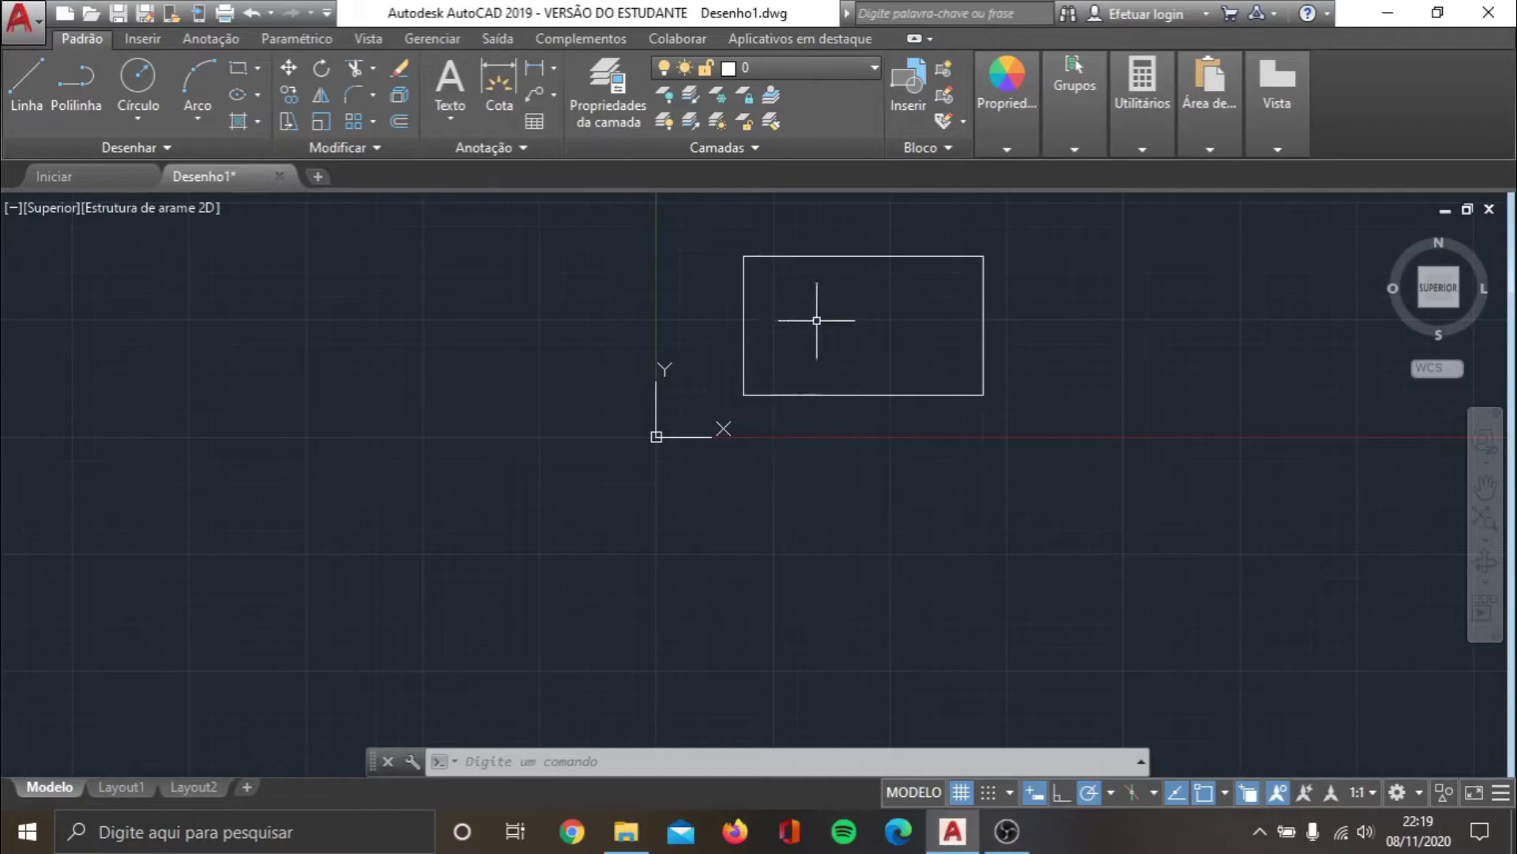
- Scale the rectangle by factor 0.5 from its lower-left corner, restoring its size
click(314, 124)
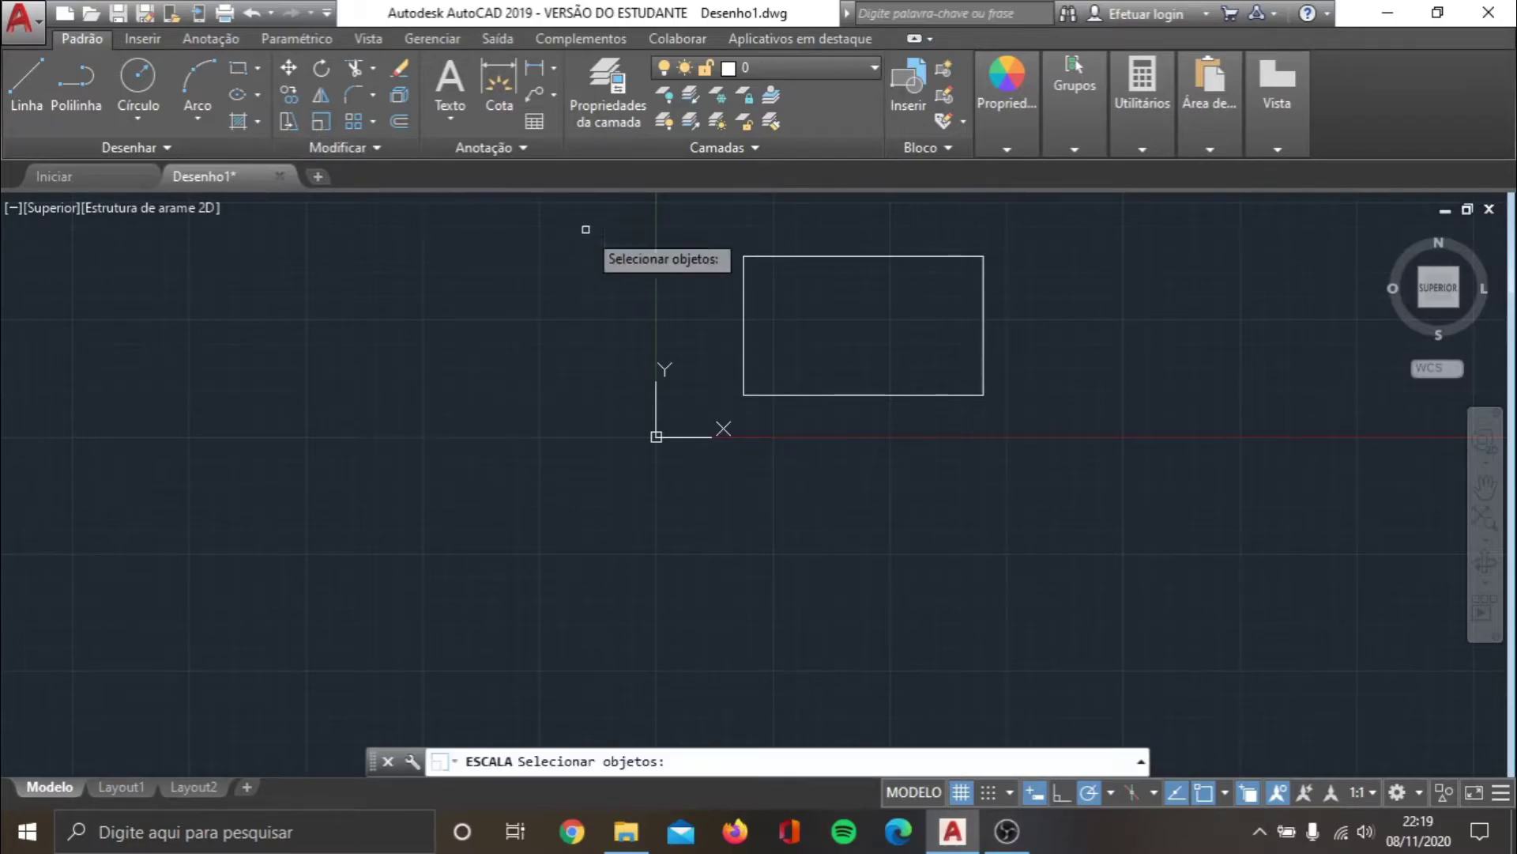
click(744, 354)
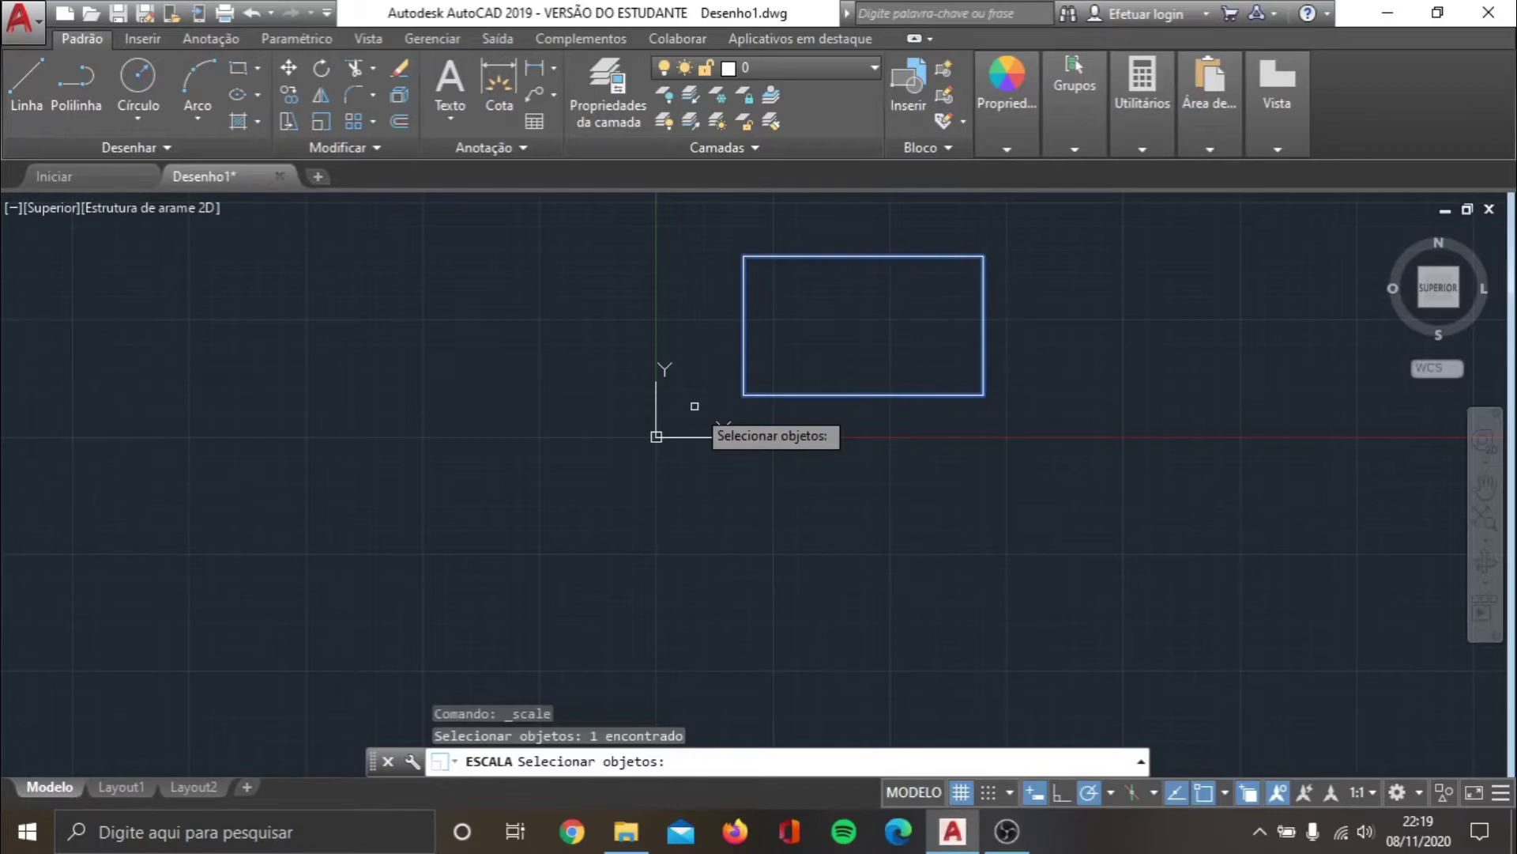
key(Return)
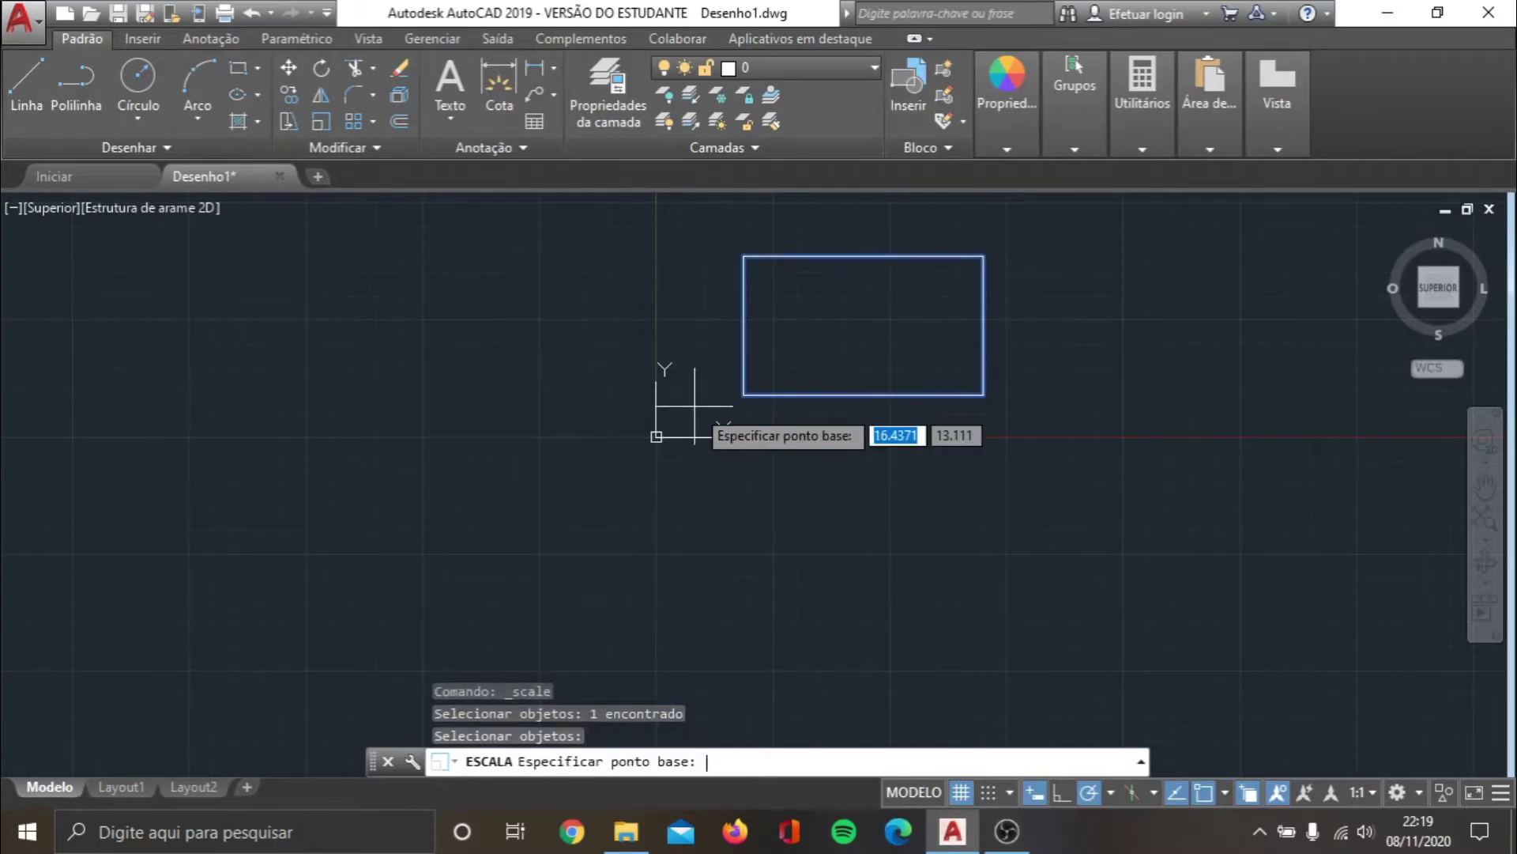
click(744, 394)
text(0.)
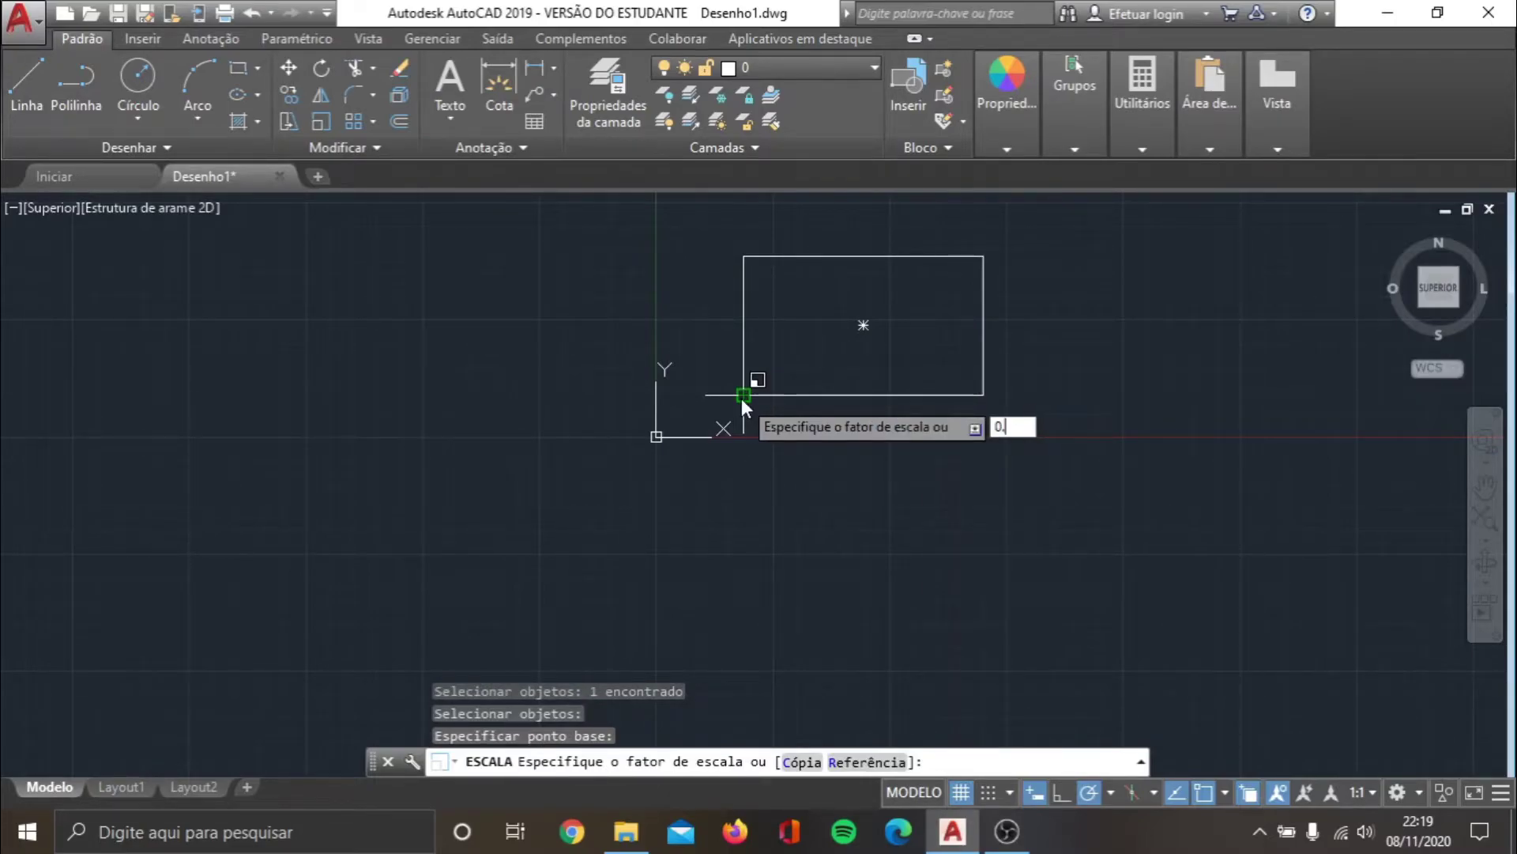
text(5)
key(Return)
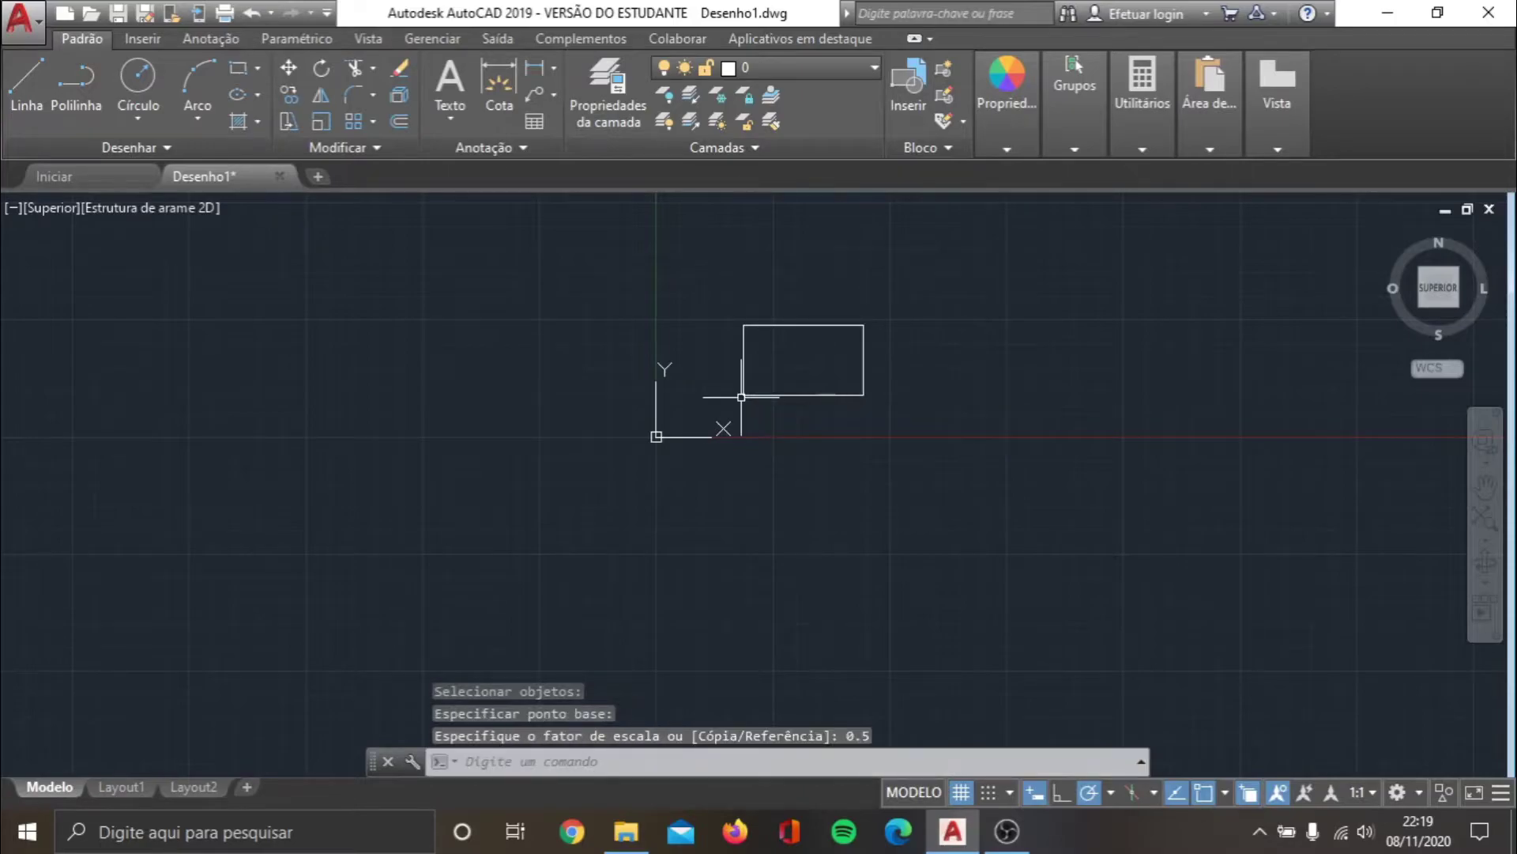
scroll(857, 398, up, 3)
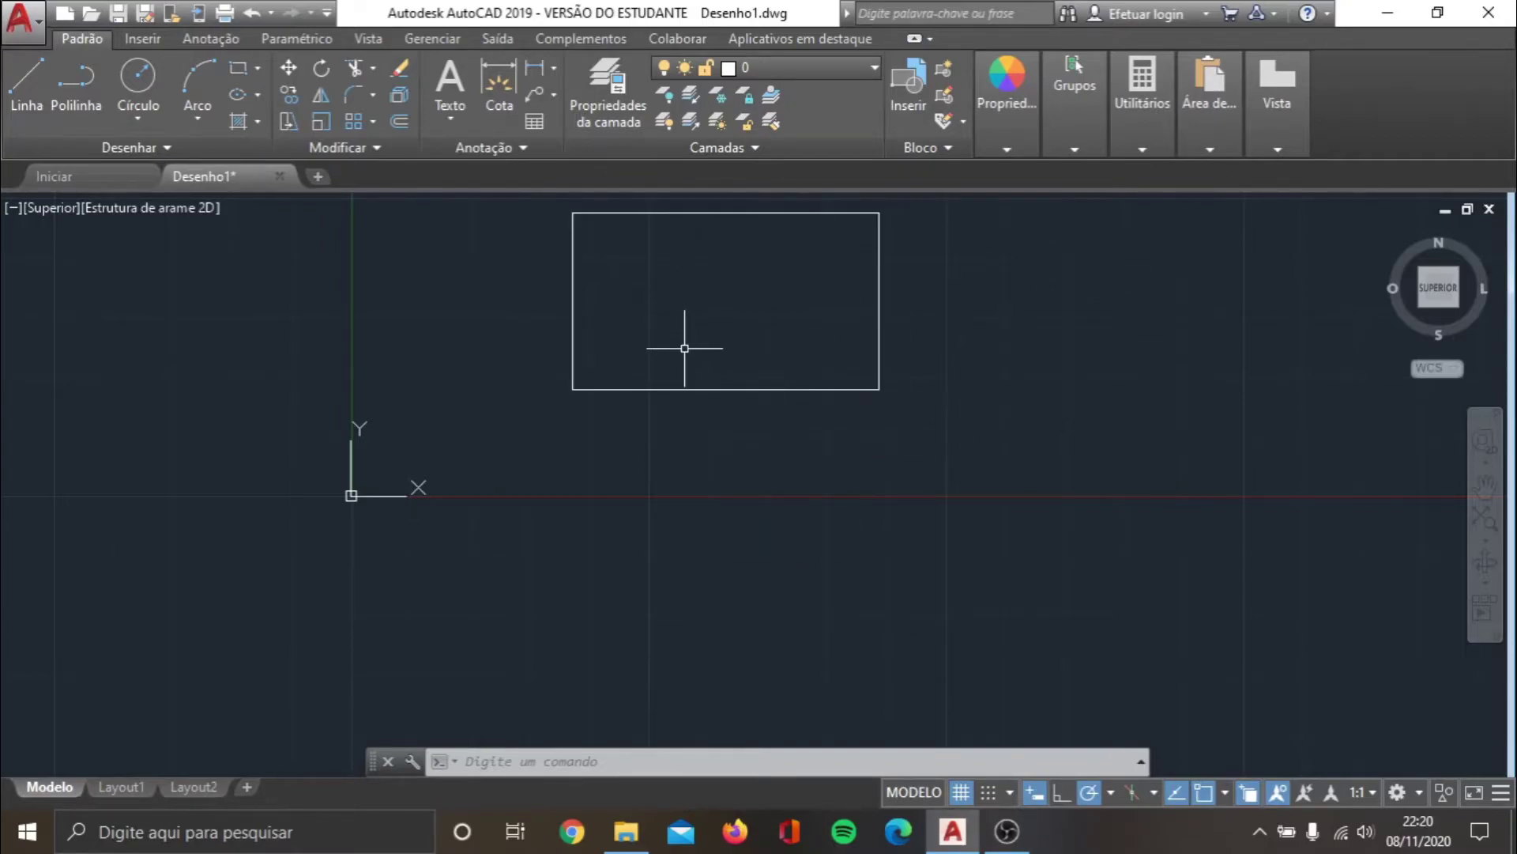
- Clear the rectangle with a crossing window, pan the view, and expand the Modify panel
click(1055, 501)
click(443, 194)
key(Escape)
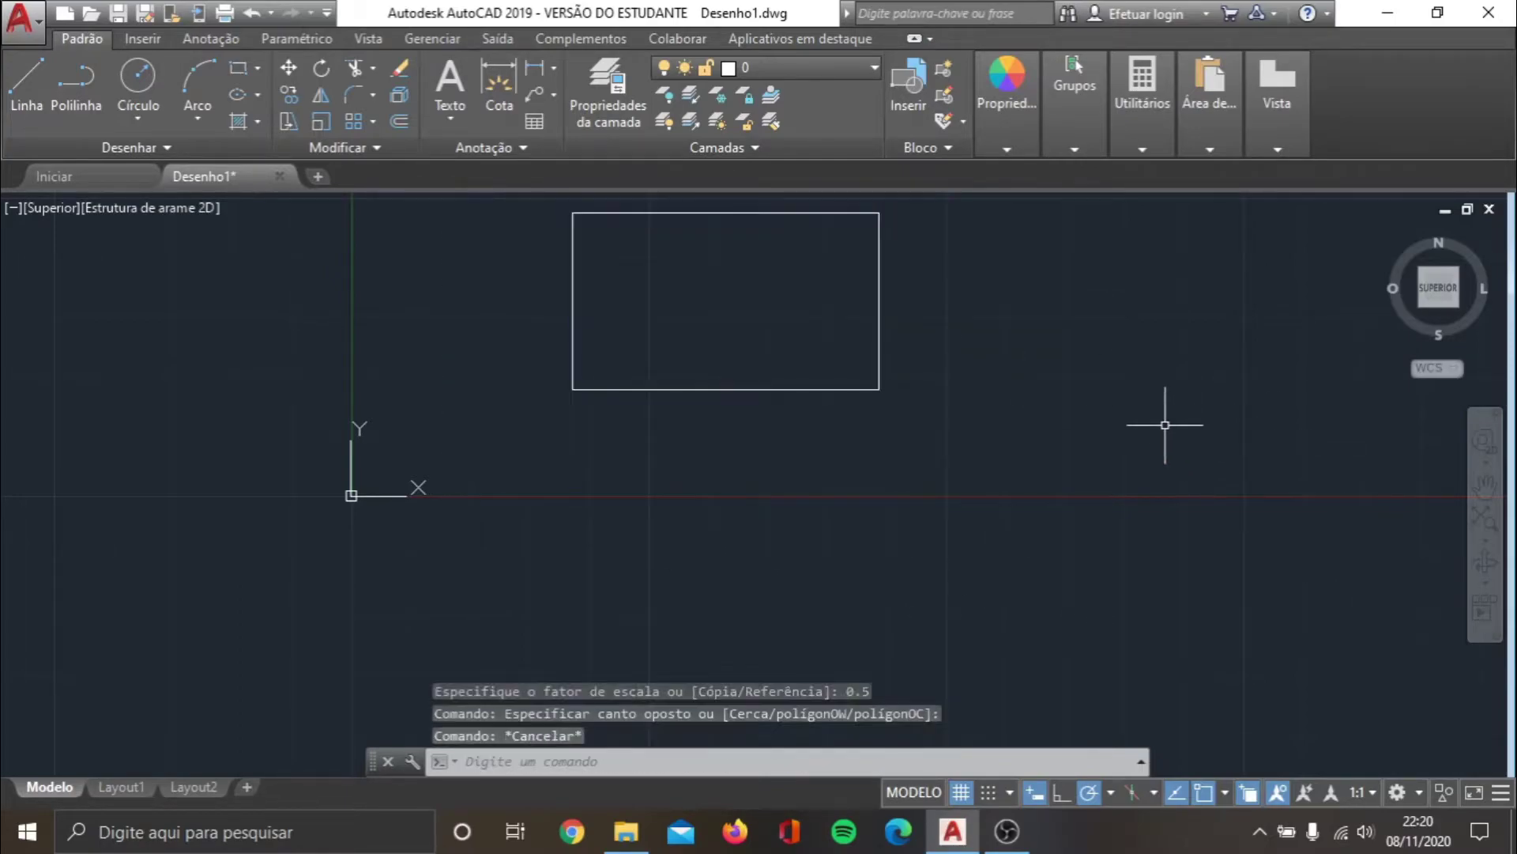
middle_drag(1002, 338, 899, 421)
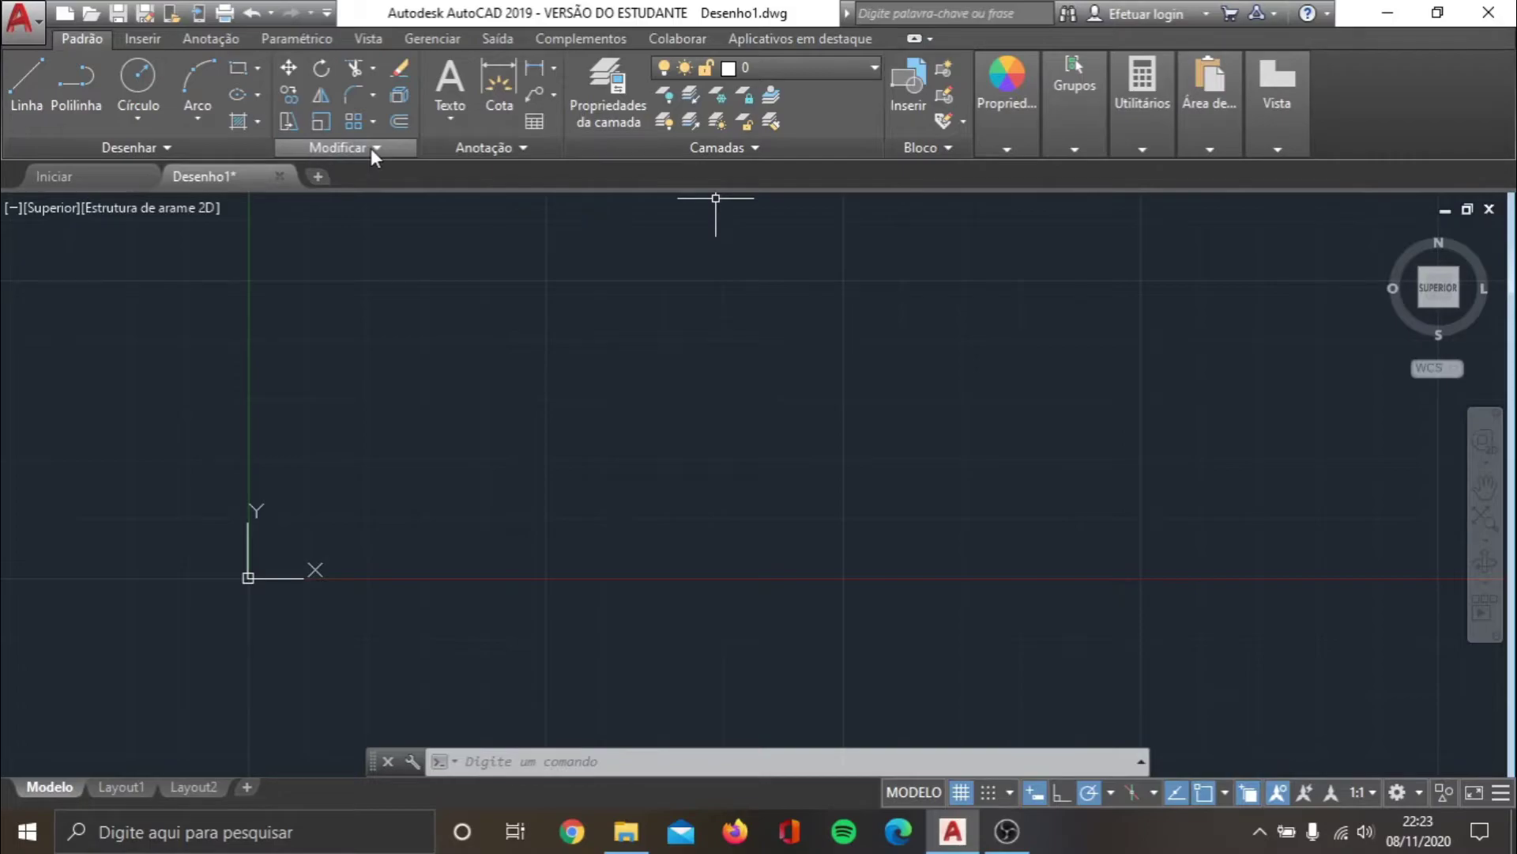
click(372, 148)
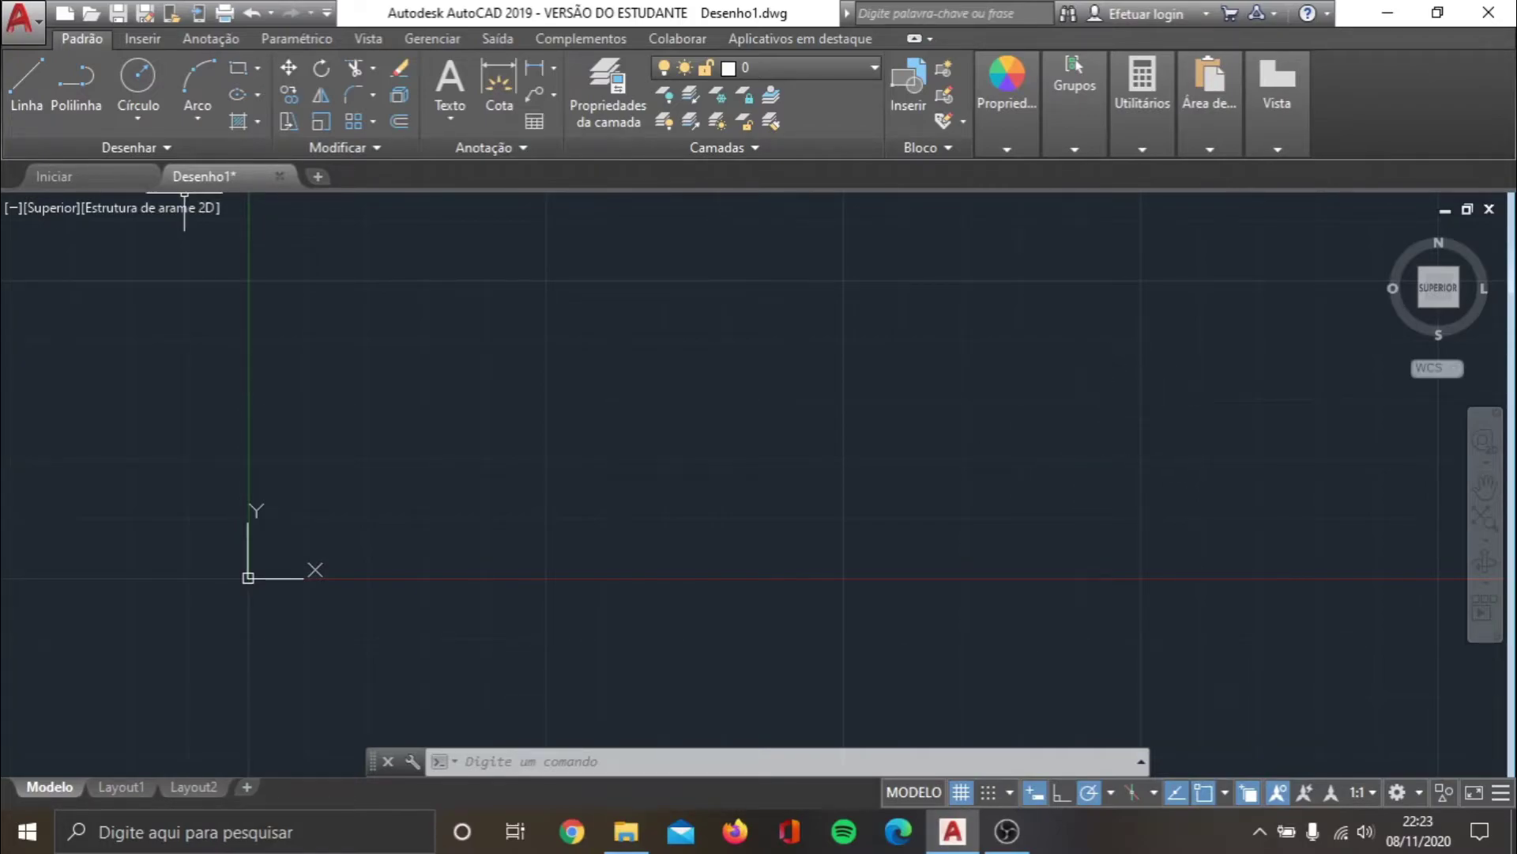
- Draw a rectangle on the left side of the drawing
click(239, 69)
click(365, 264)
click(712, 482)
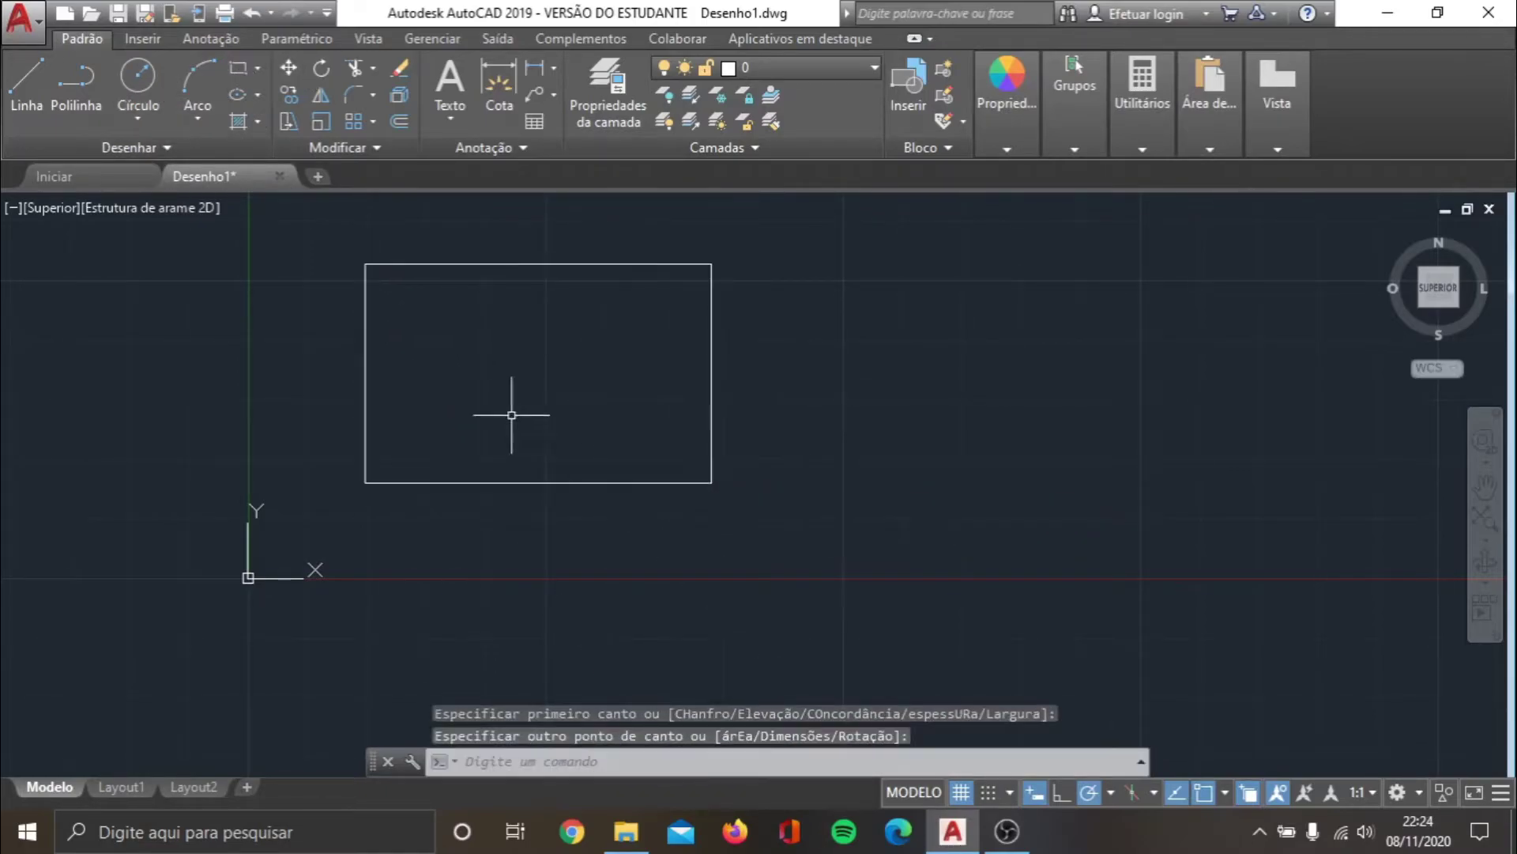
- Draw a closed triangle from three line segments to the right of the rectangle
click(27, 87)
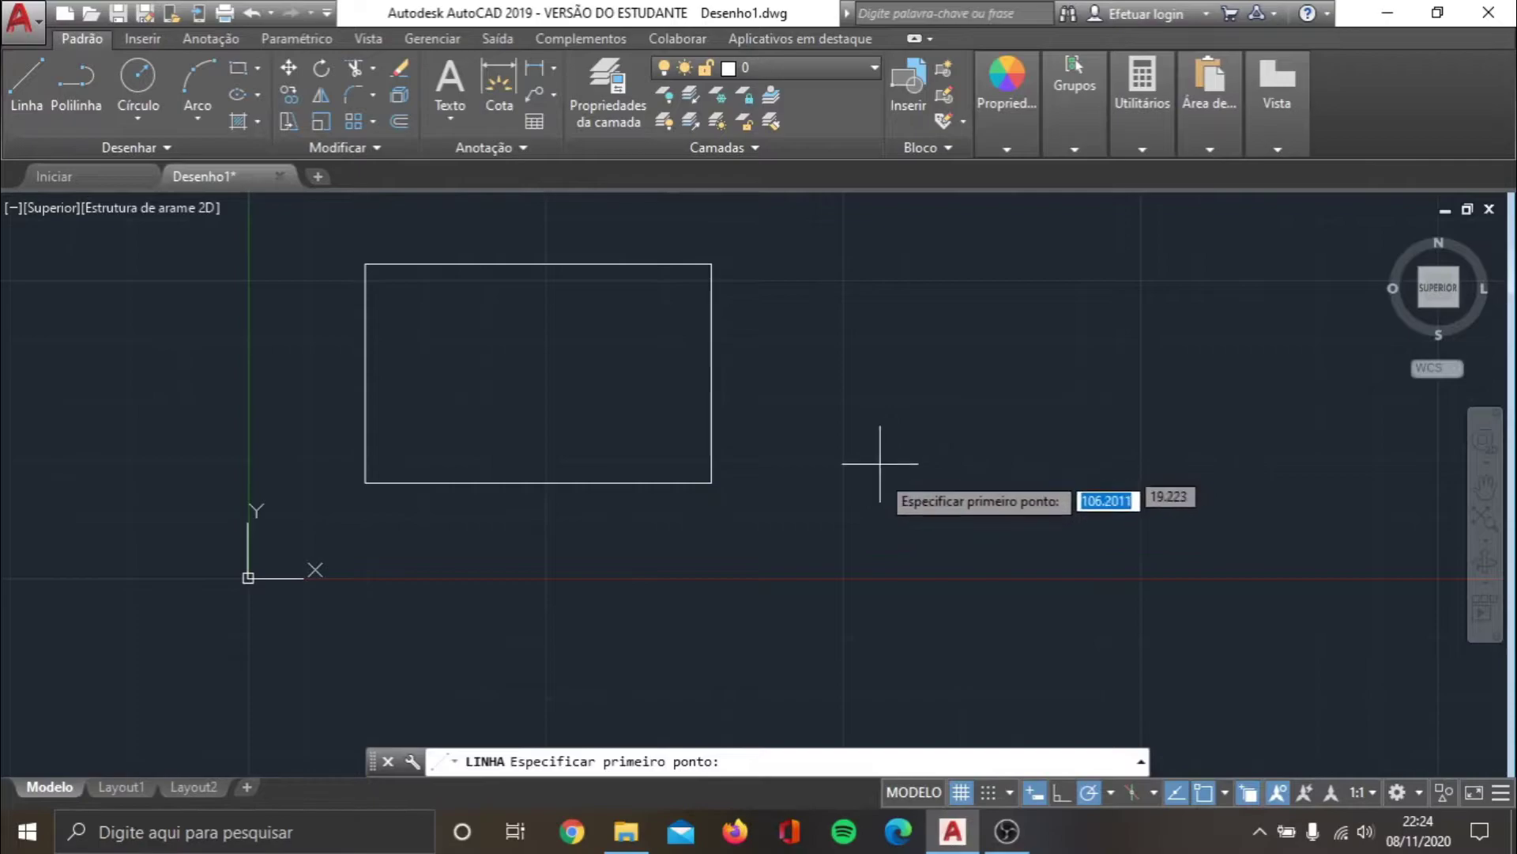
click(906, 524)
click(1106, 254)
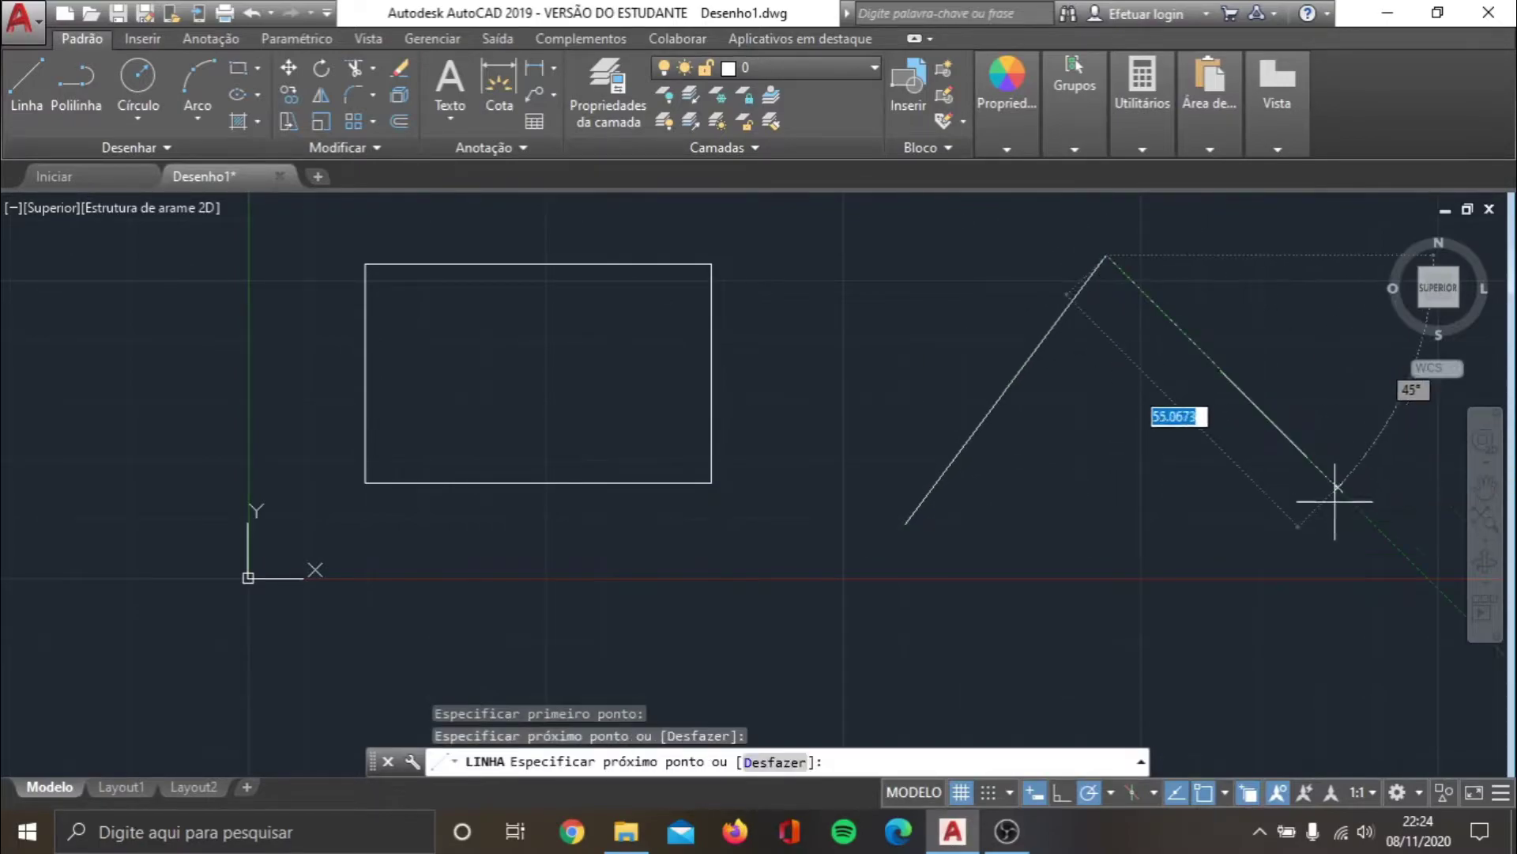
click(1427, 577)
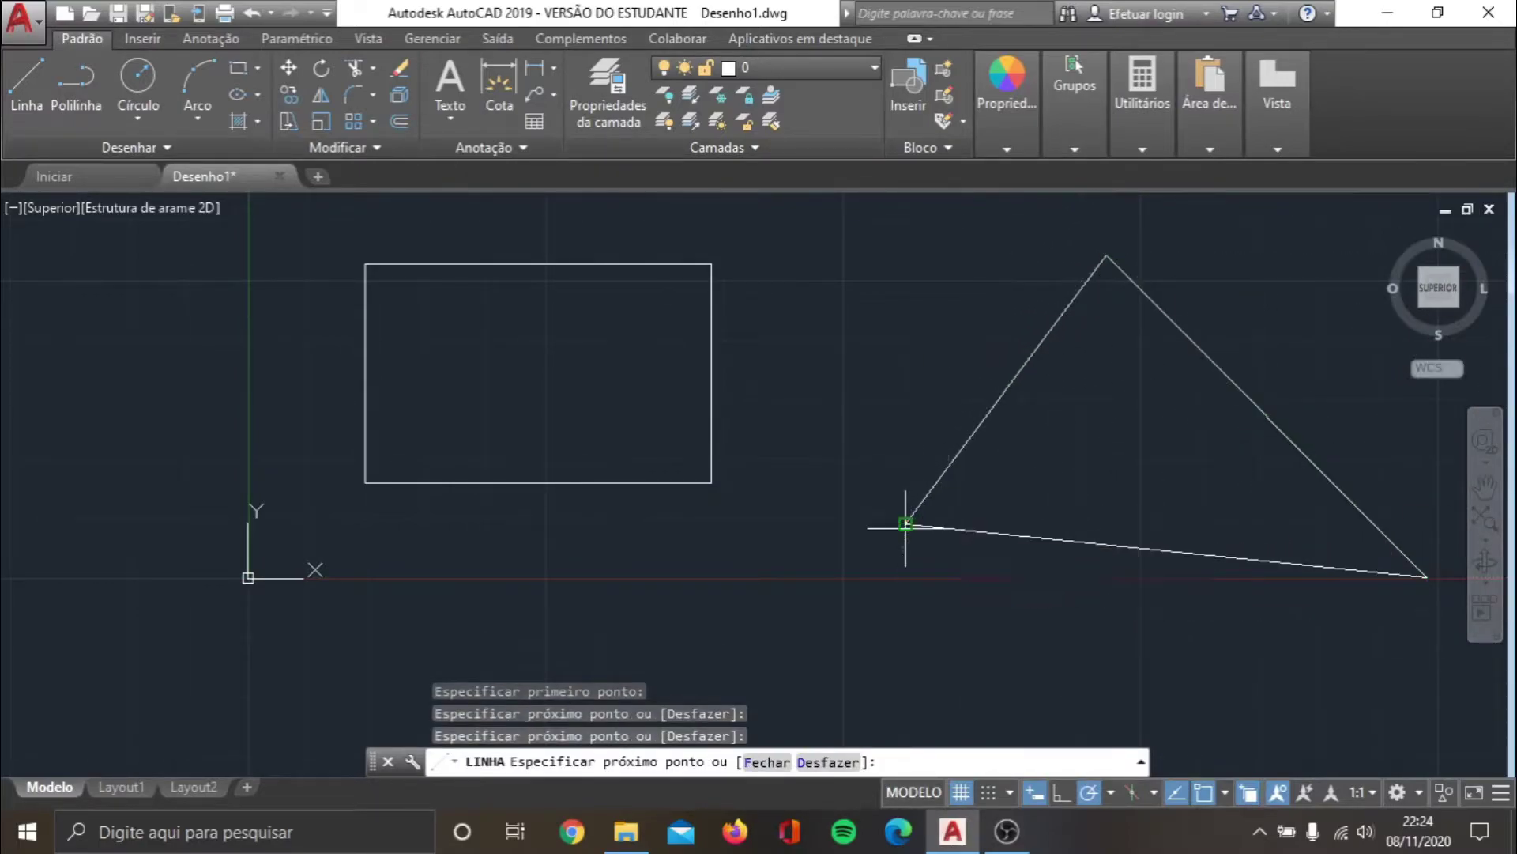
click(906, 523)
key(Escape)
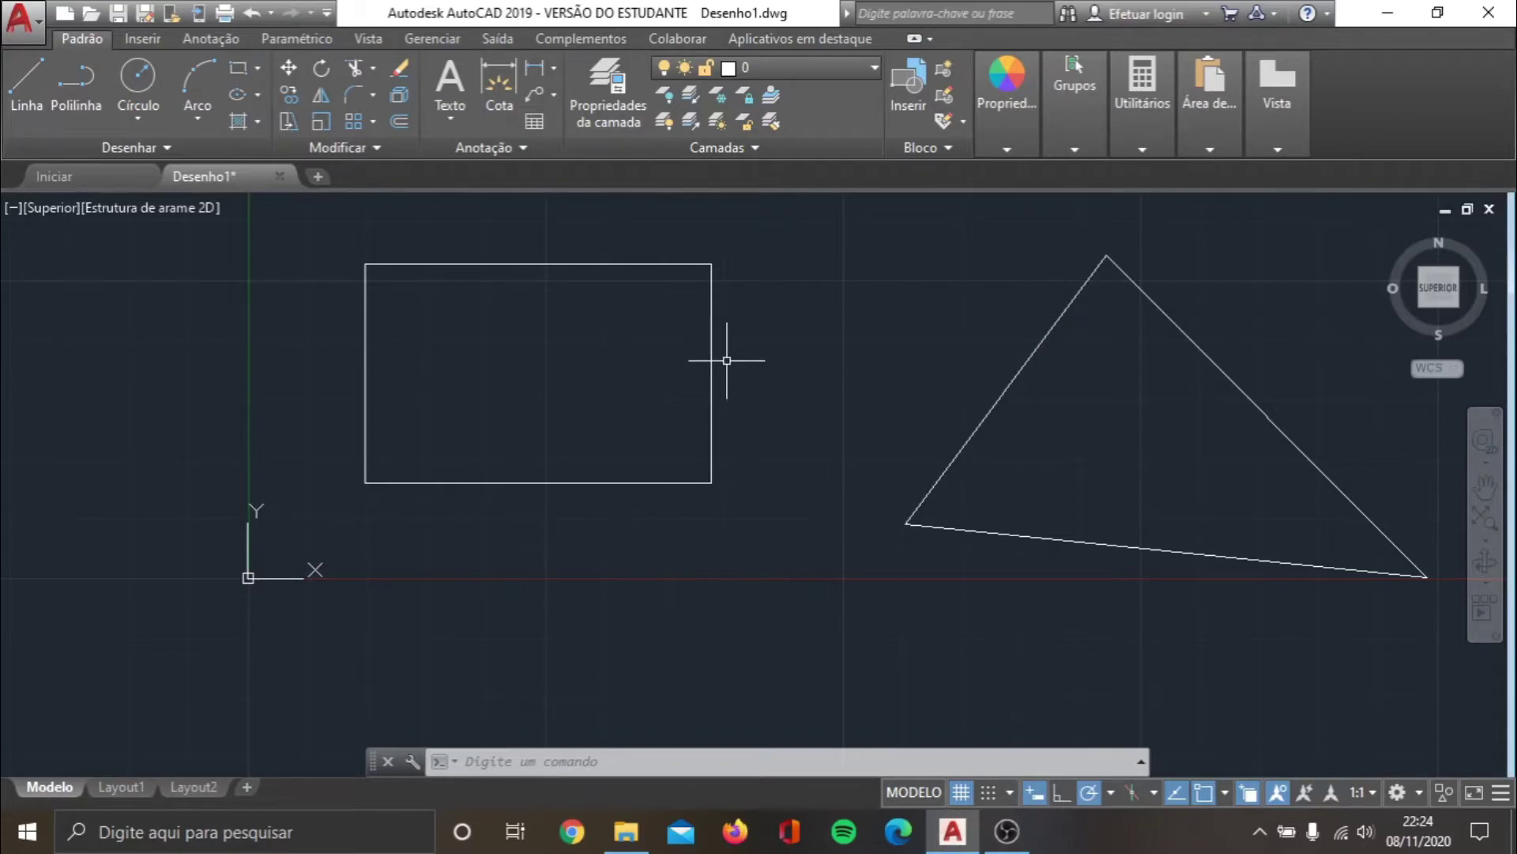
- Start Align (Alinhar) and select the triangle's three lines with a crossing window
click(353, 149)
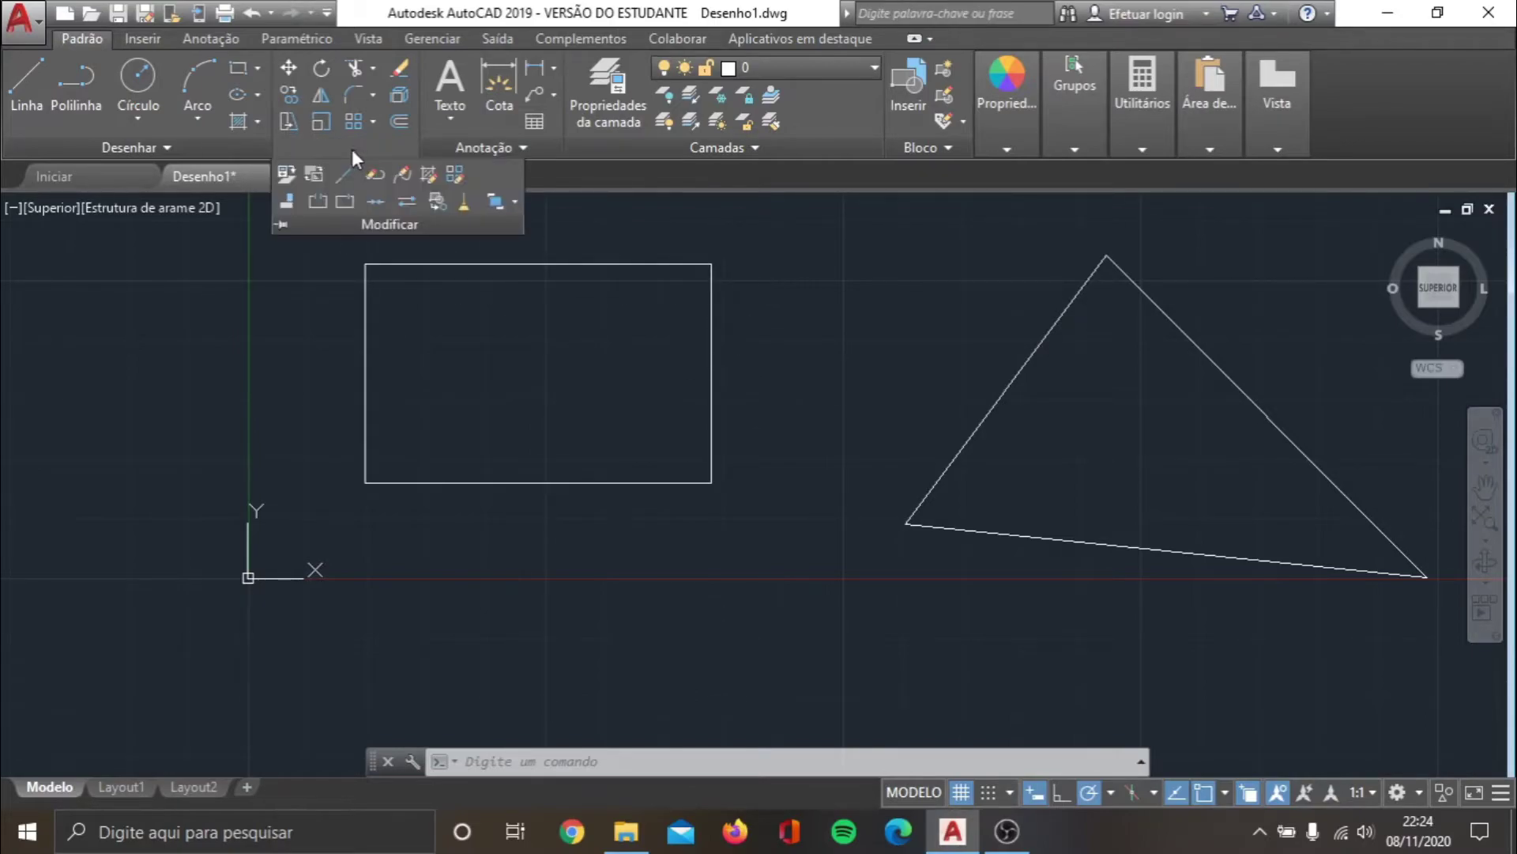
click(291, 202)
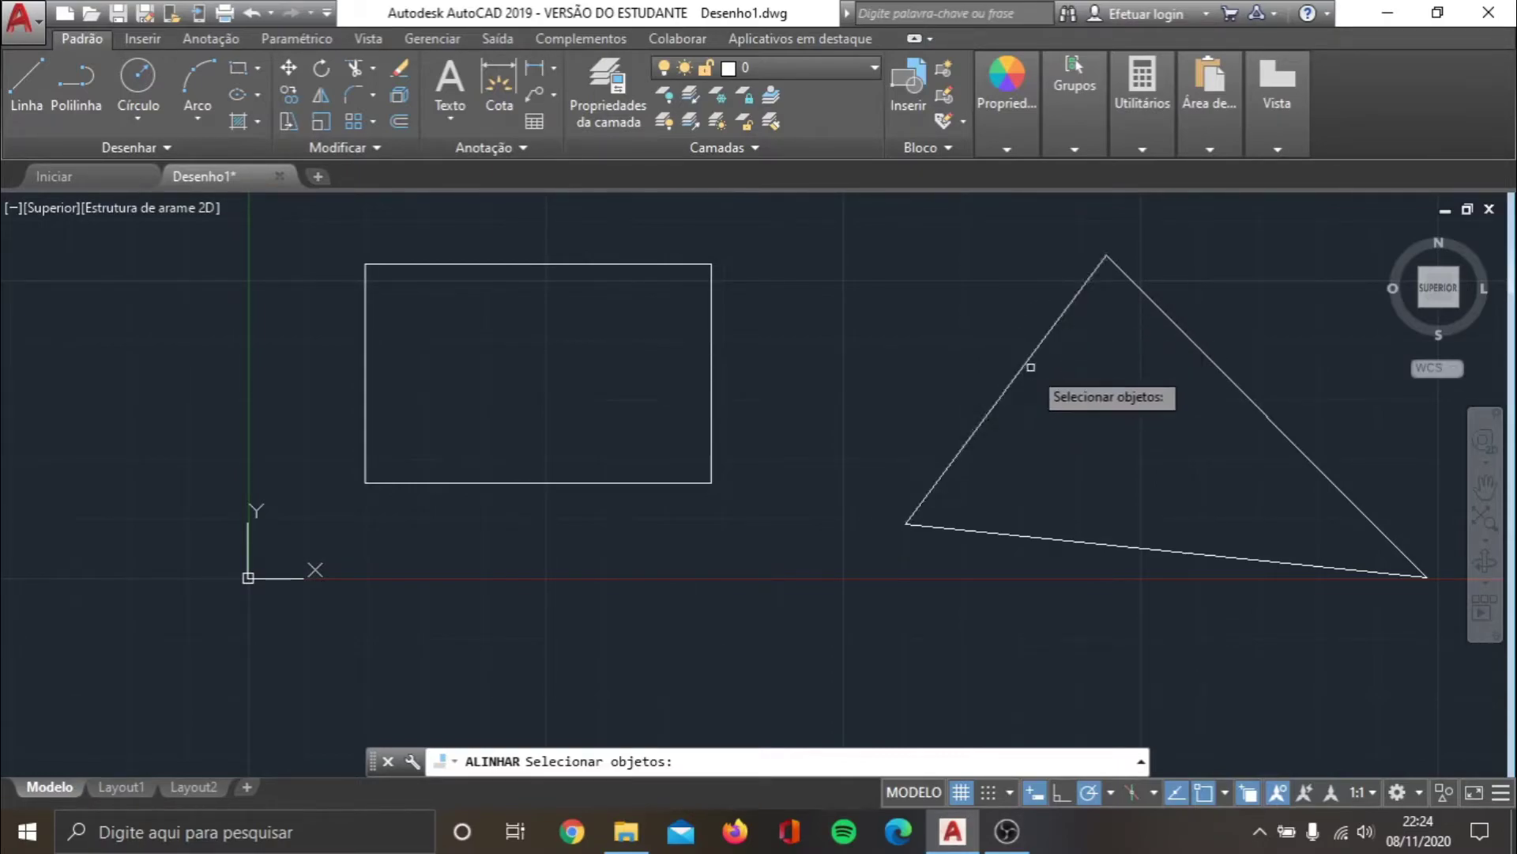
click(1347, 659)
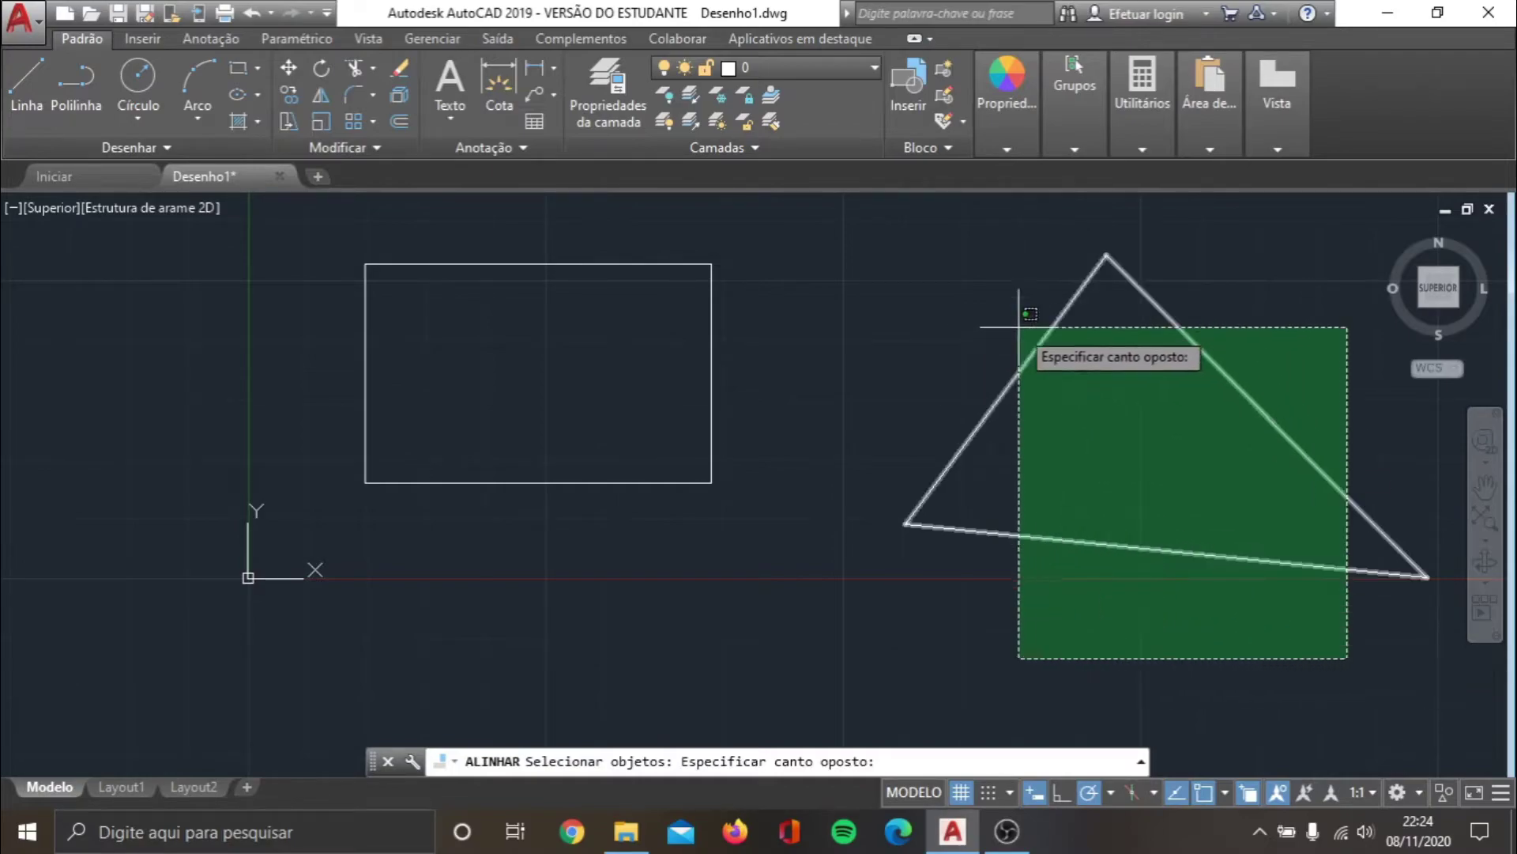
click(936, 269)
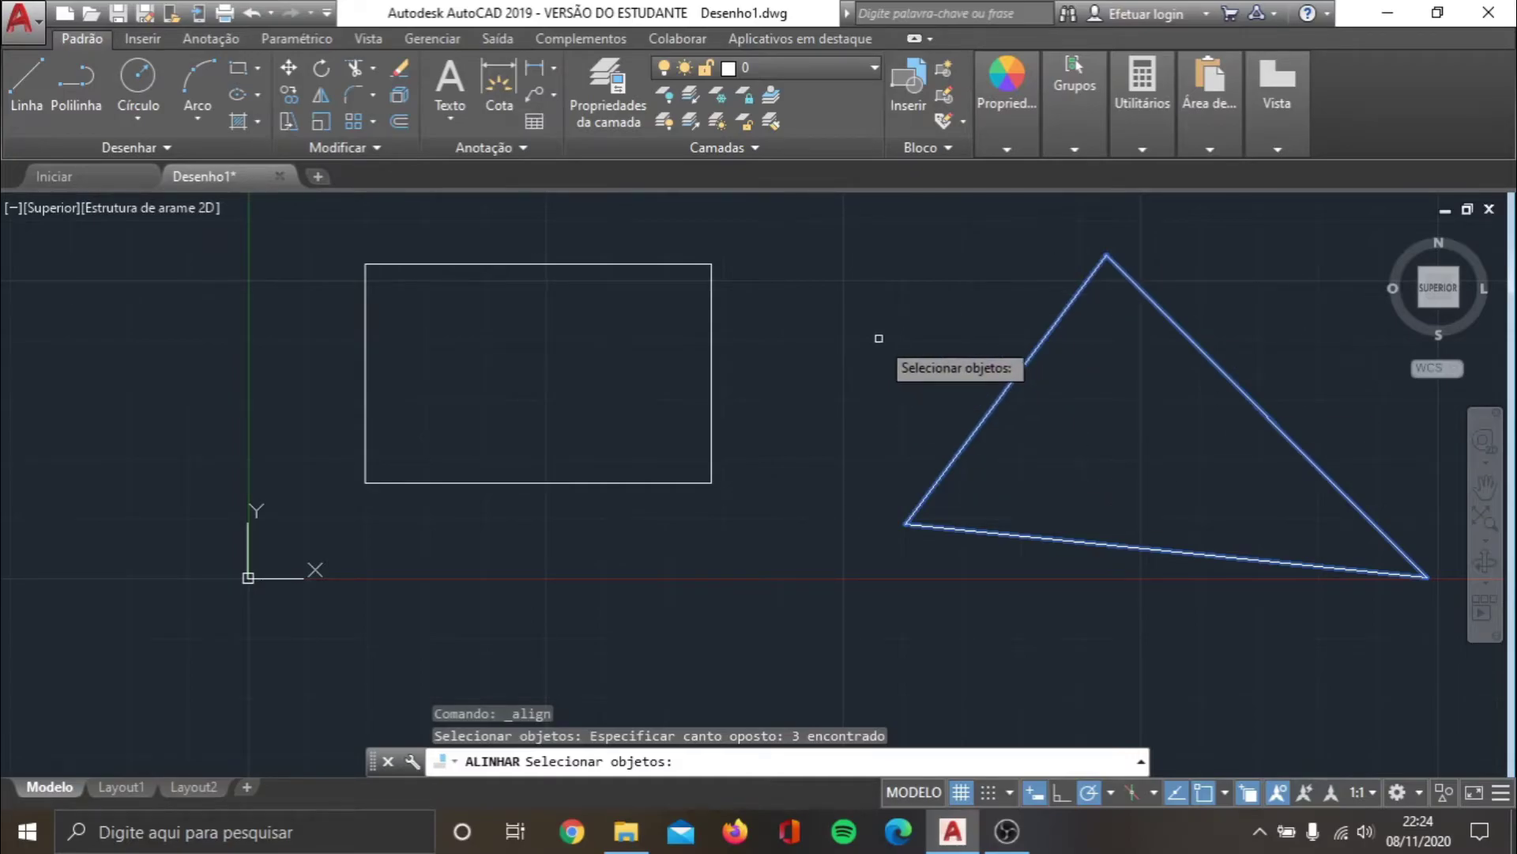
key(Return)
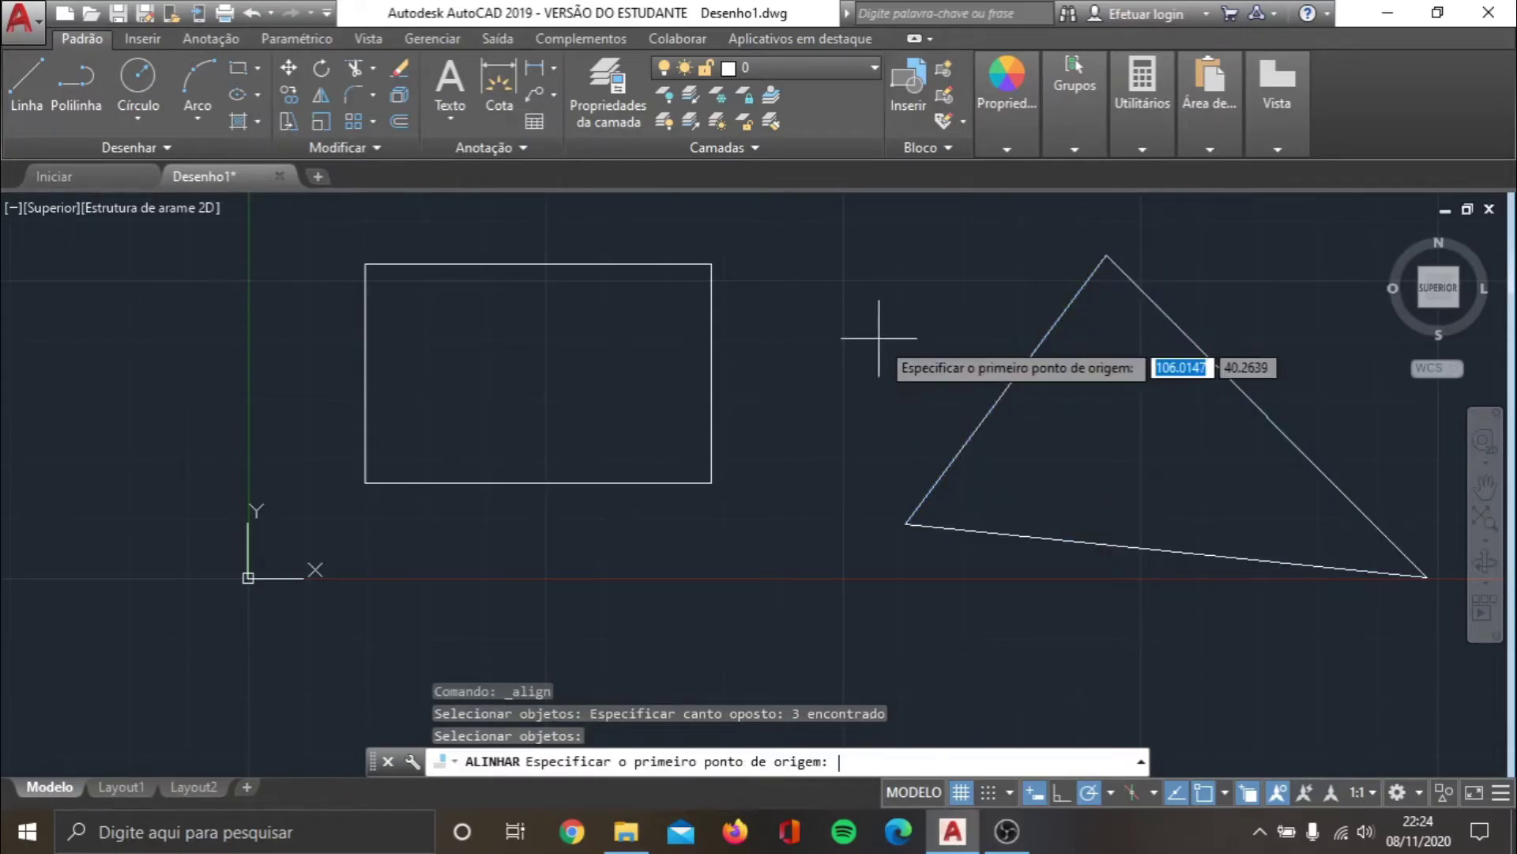
- Align the triangle's apex and lower-left vertex to the rectangle's right corners, without scaling
click(1107, 256)
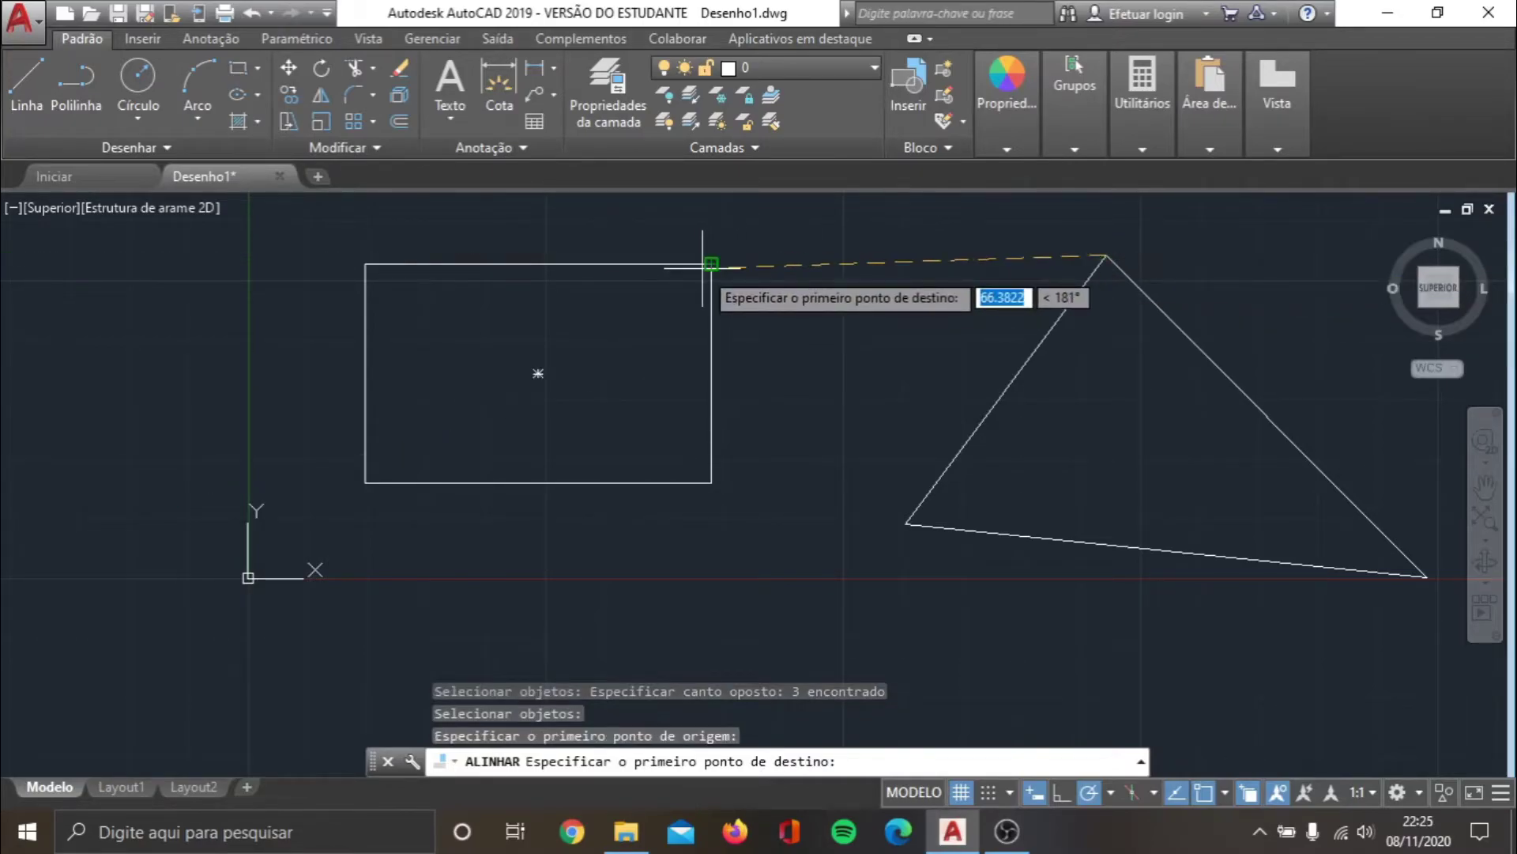
click(710, 264)
click(905, 523)
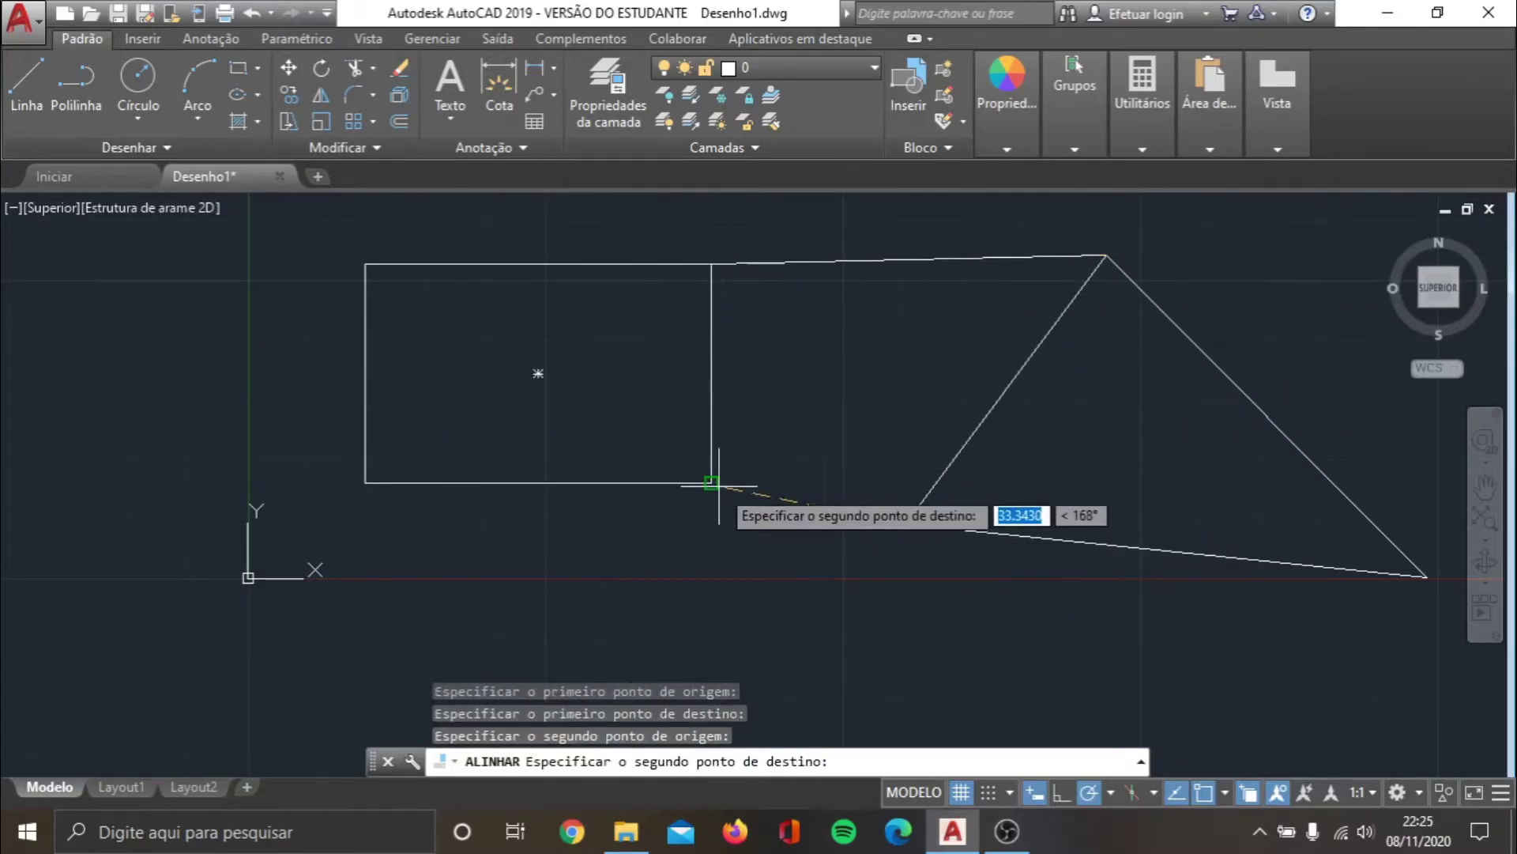
click(711, 481)
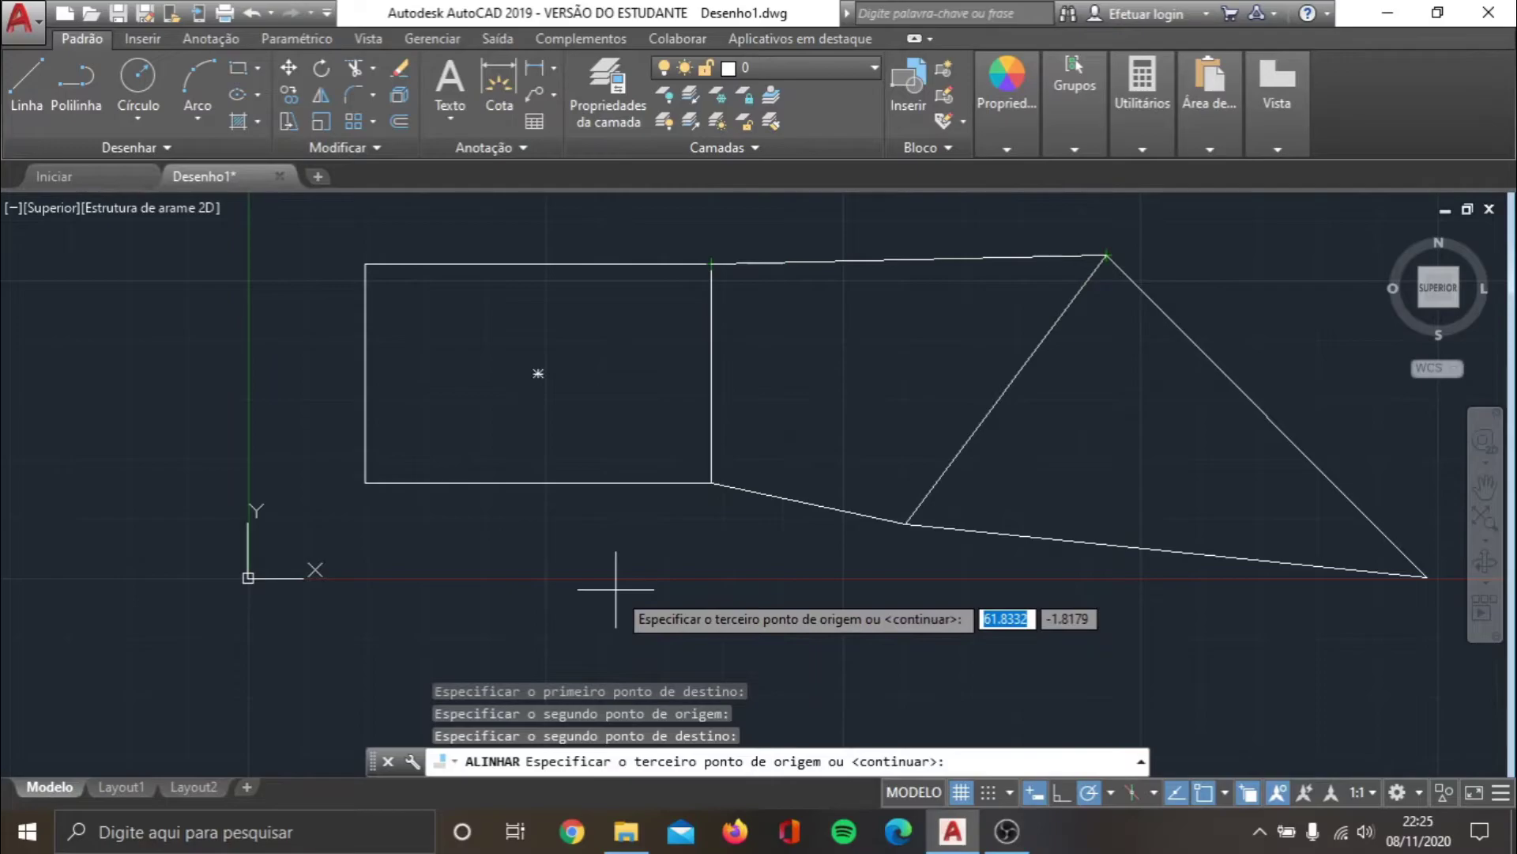
key(Return)
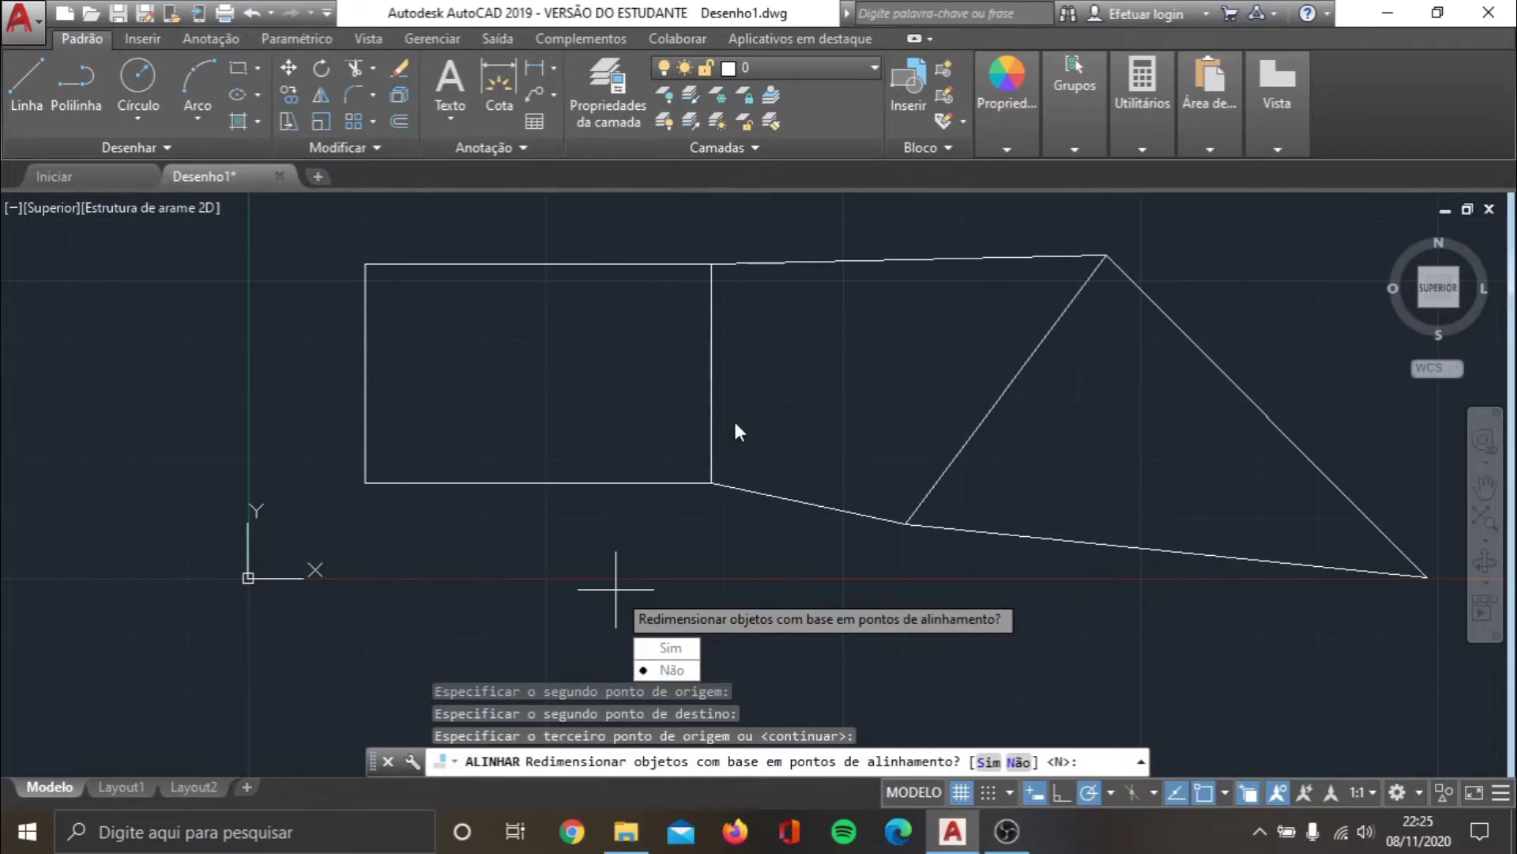
click(672, 670)
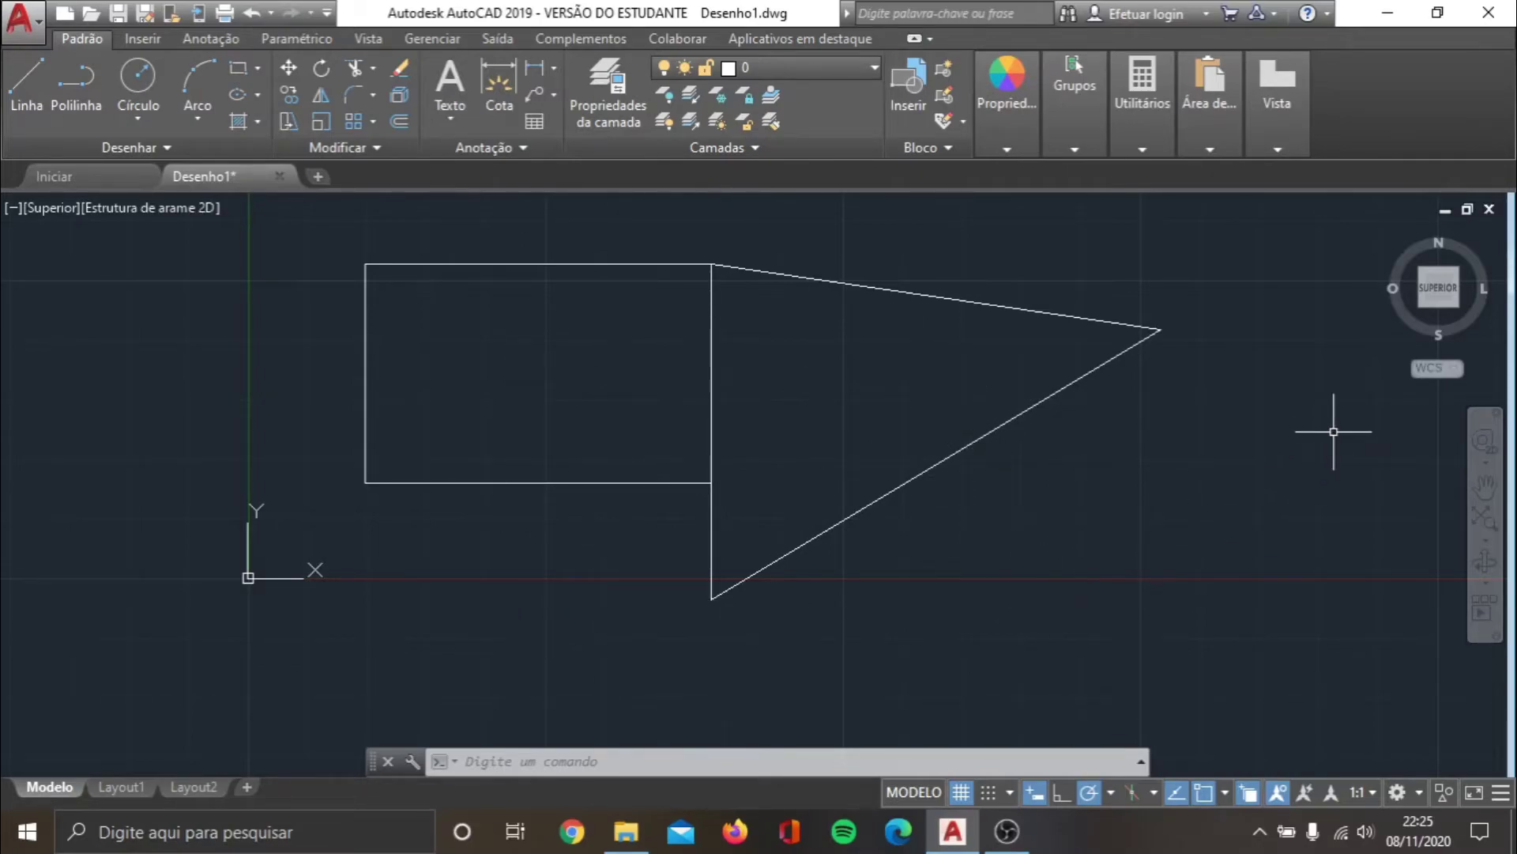
- Window-select the aligned rectangle and triangle together and delete them
click(1257, 643)
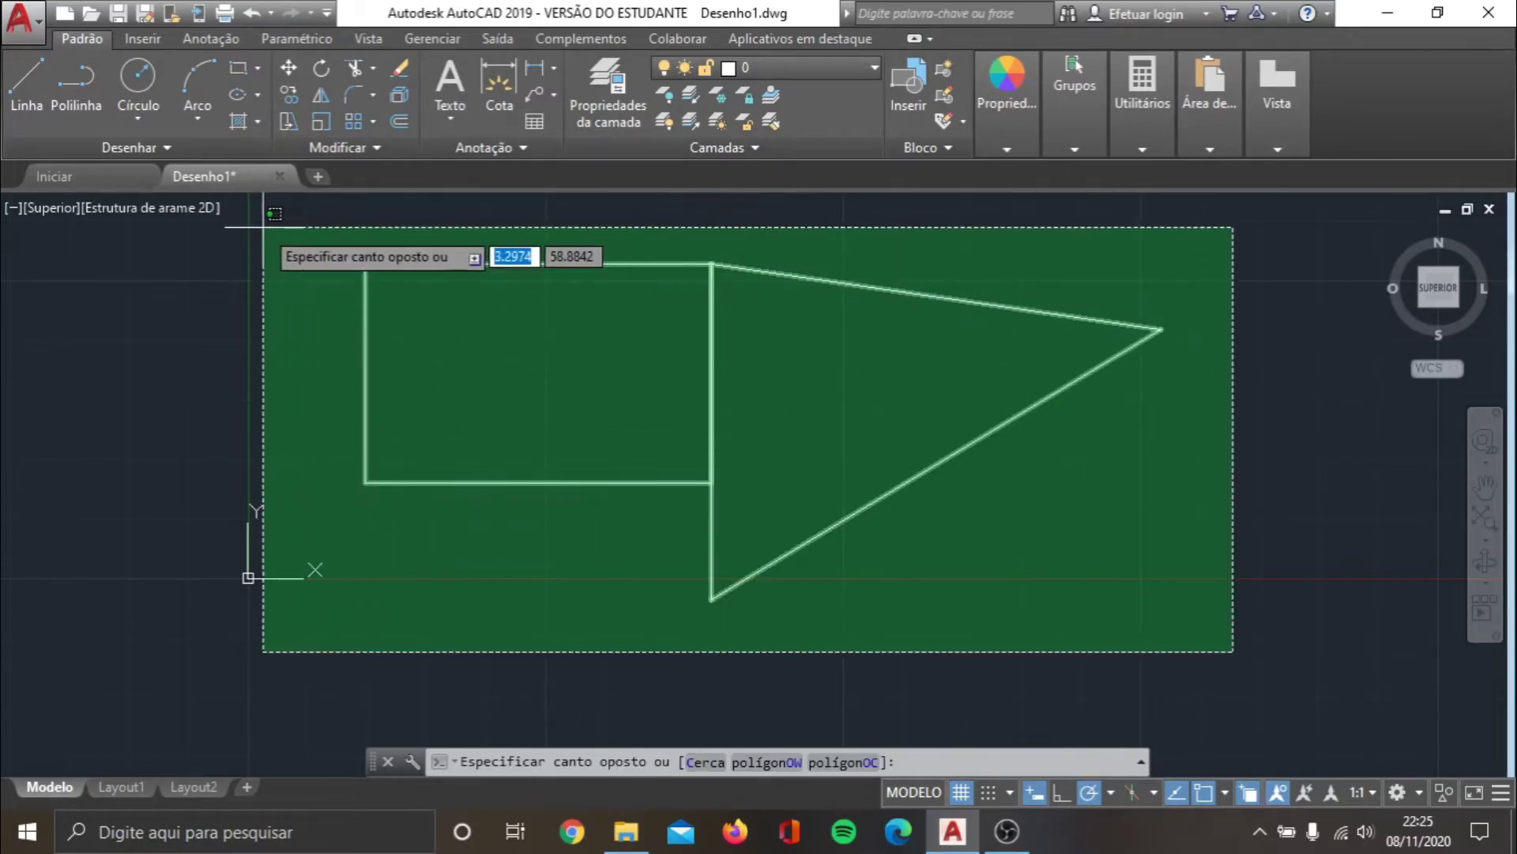
click(261, 227)
key(Delete)
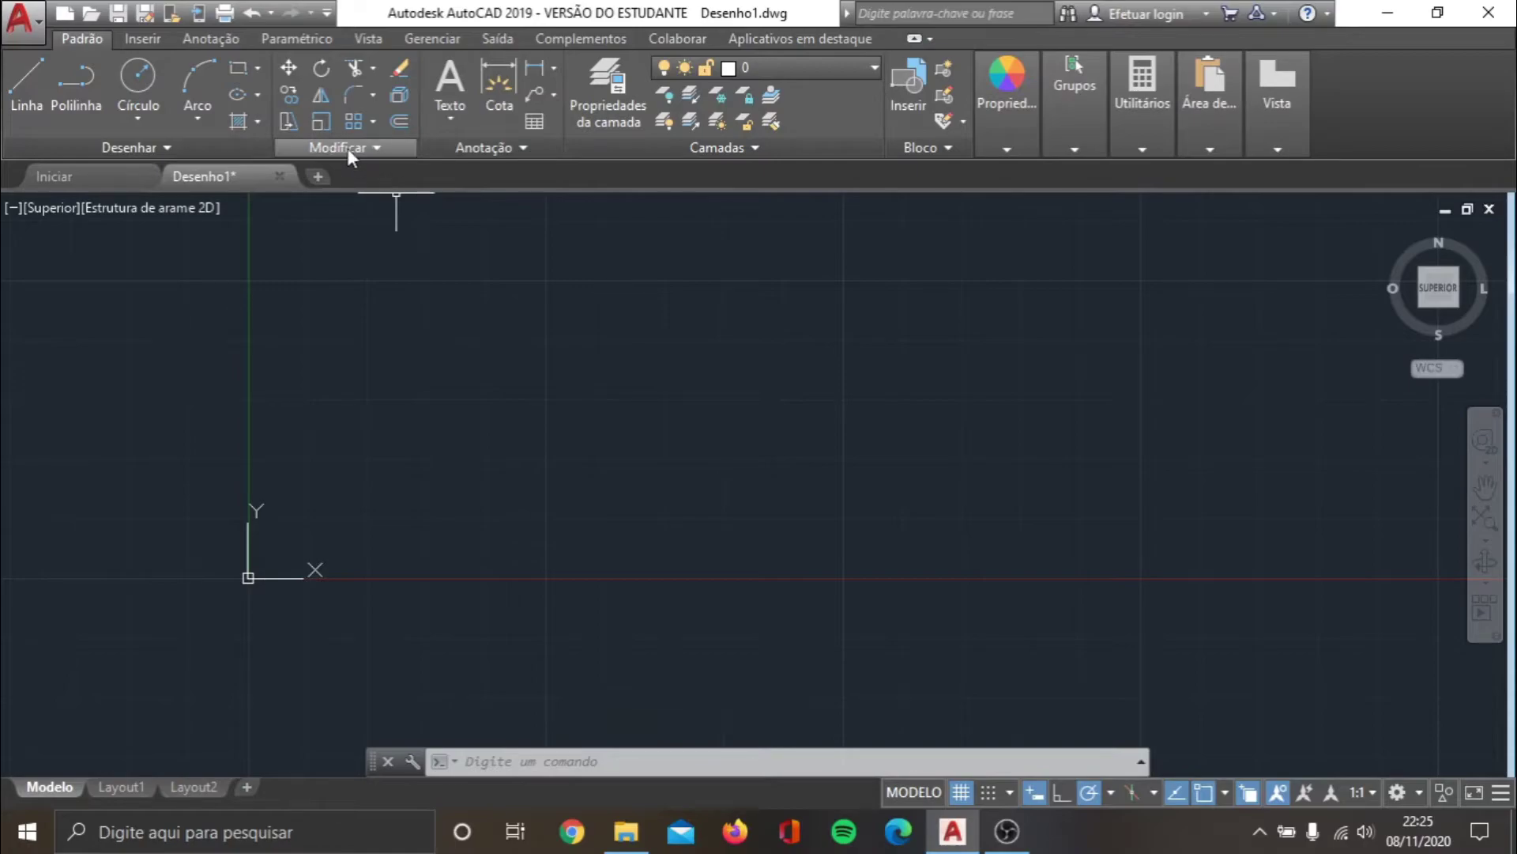
- Draw a four-sided outline with a slanted left edge using lines
click(17, 83)
click(386, 354)
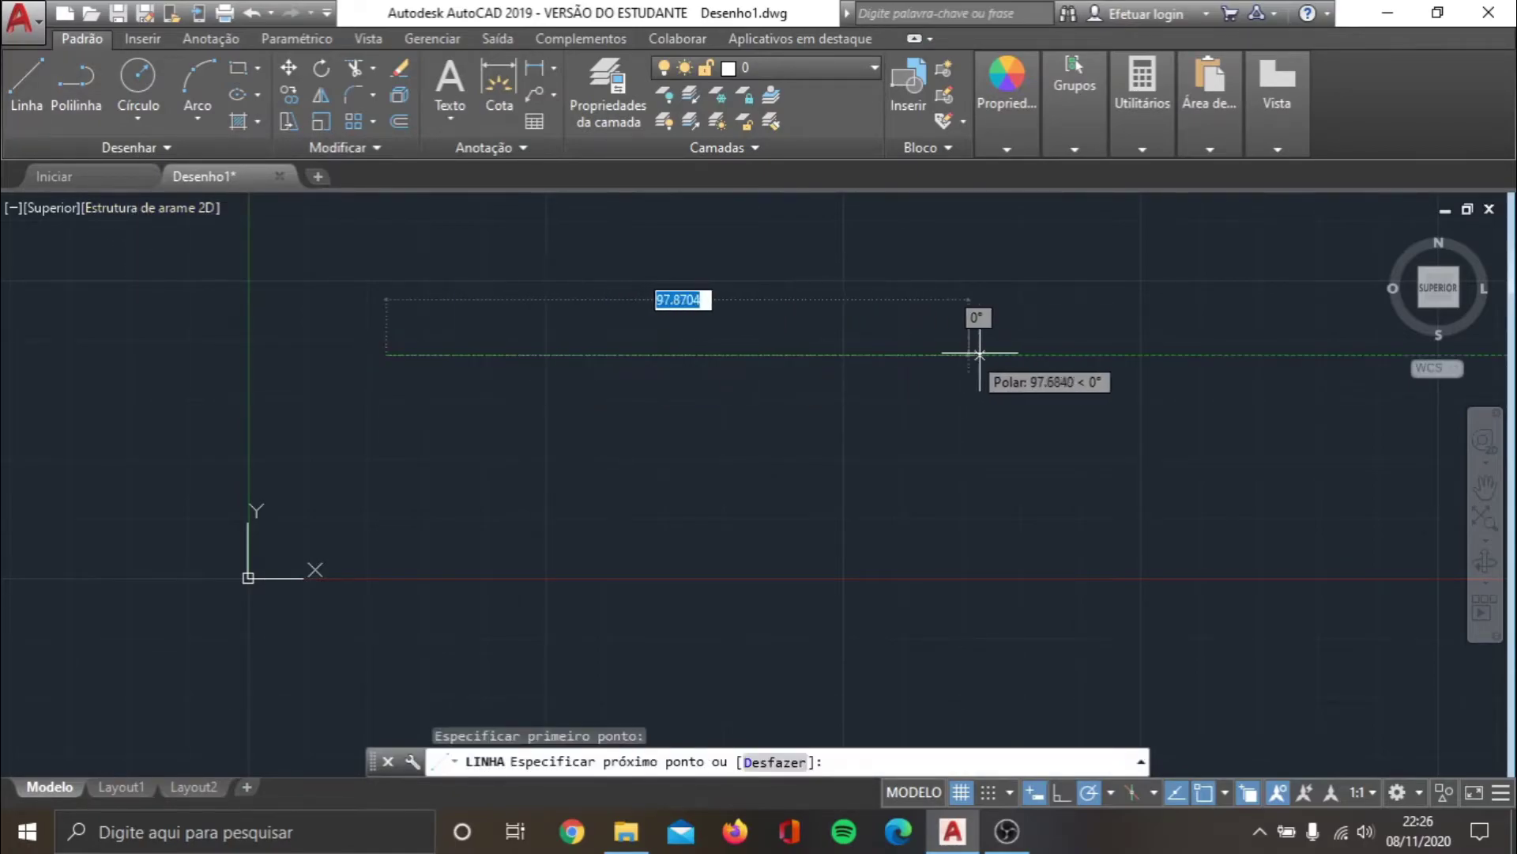
click(1083, 354)
click(1083, 531)
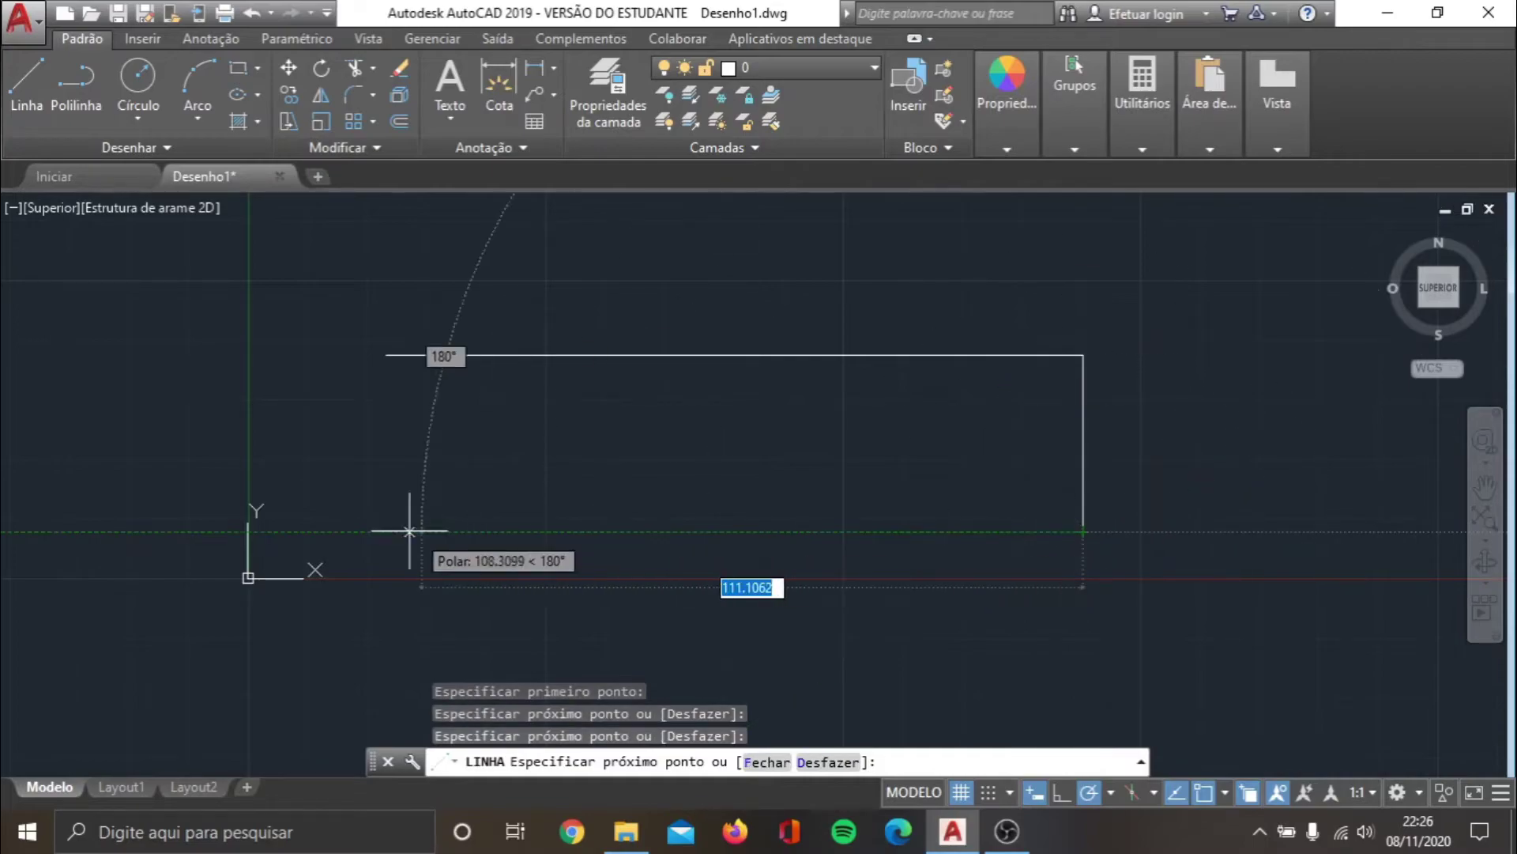
click(369, 531)
click(386, 354)
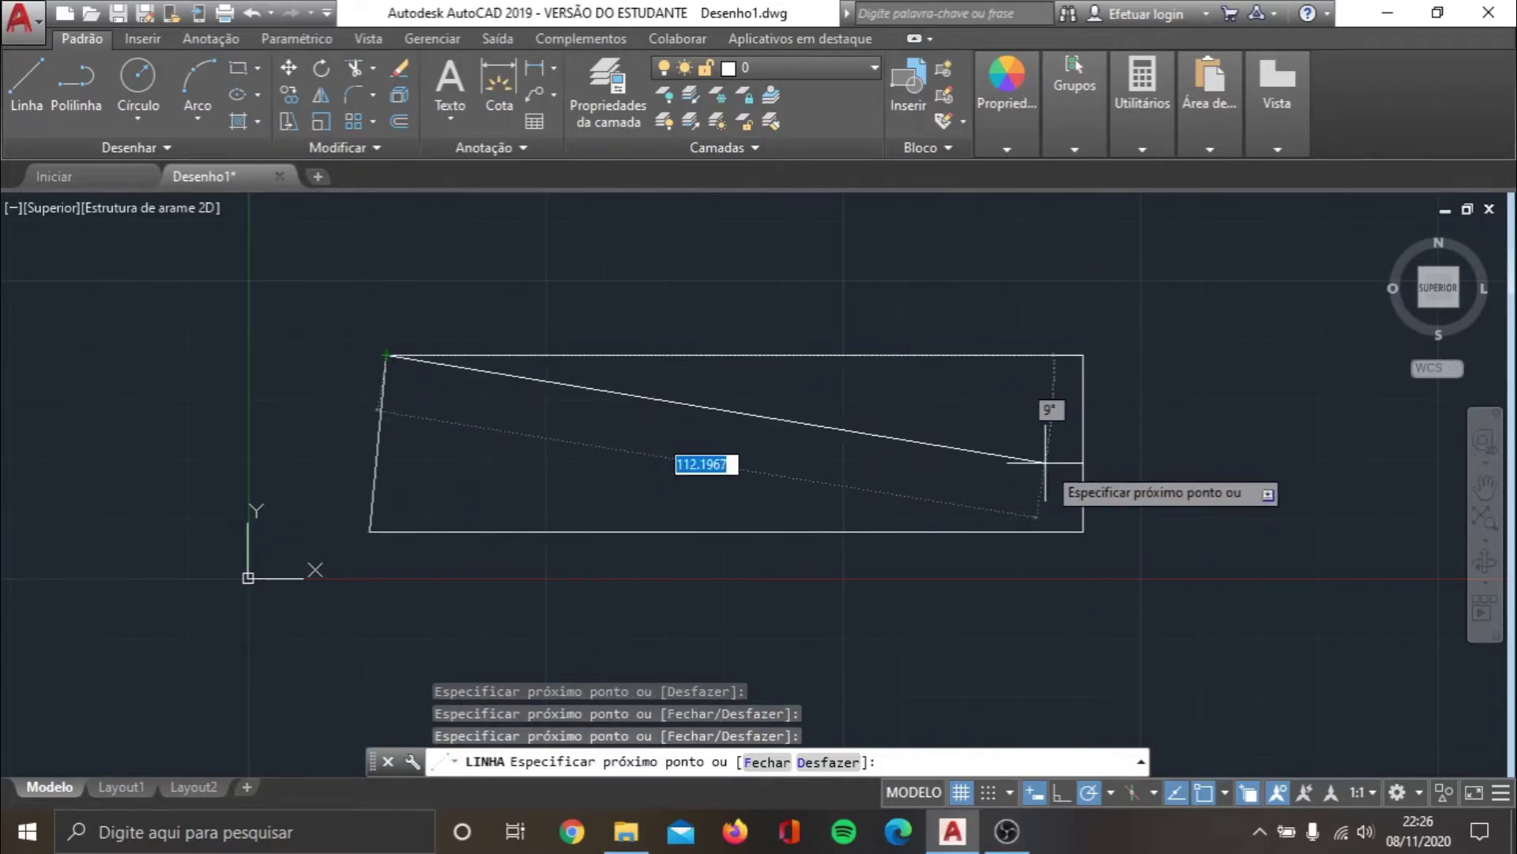
key(Escape)
- Draw the first stepped horizontal strips leftward from the outline's right edge
click(26, 83)
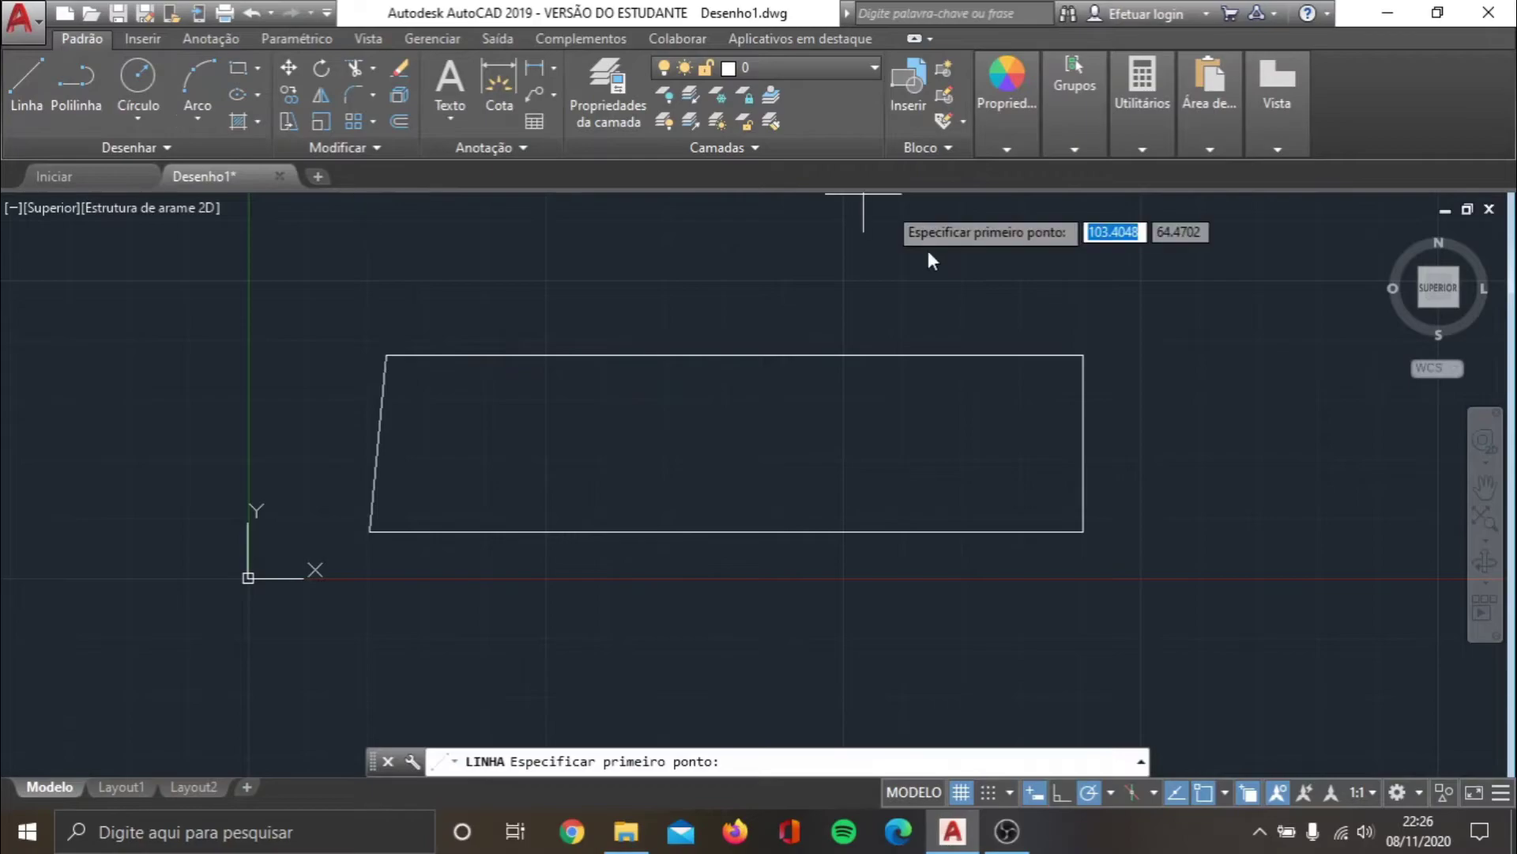
click(1083, 354)
click(1083, 427)
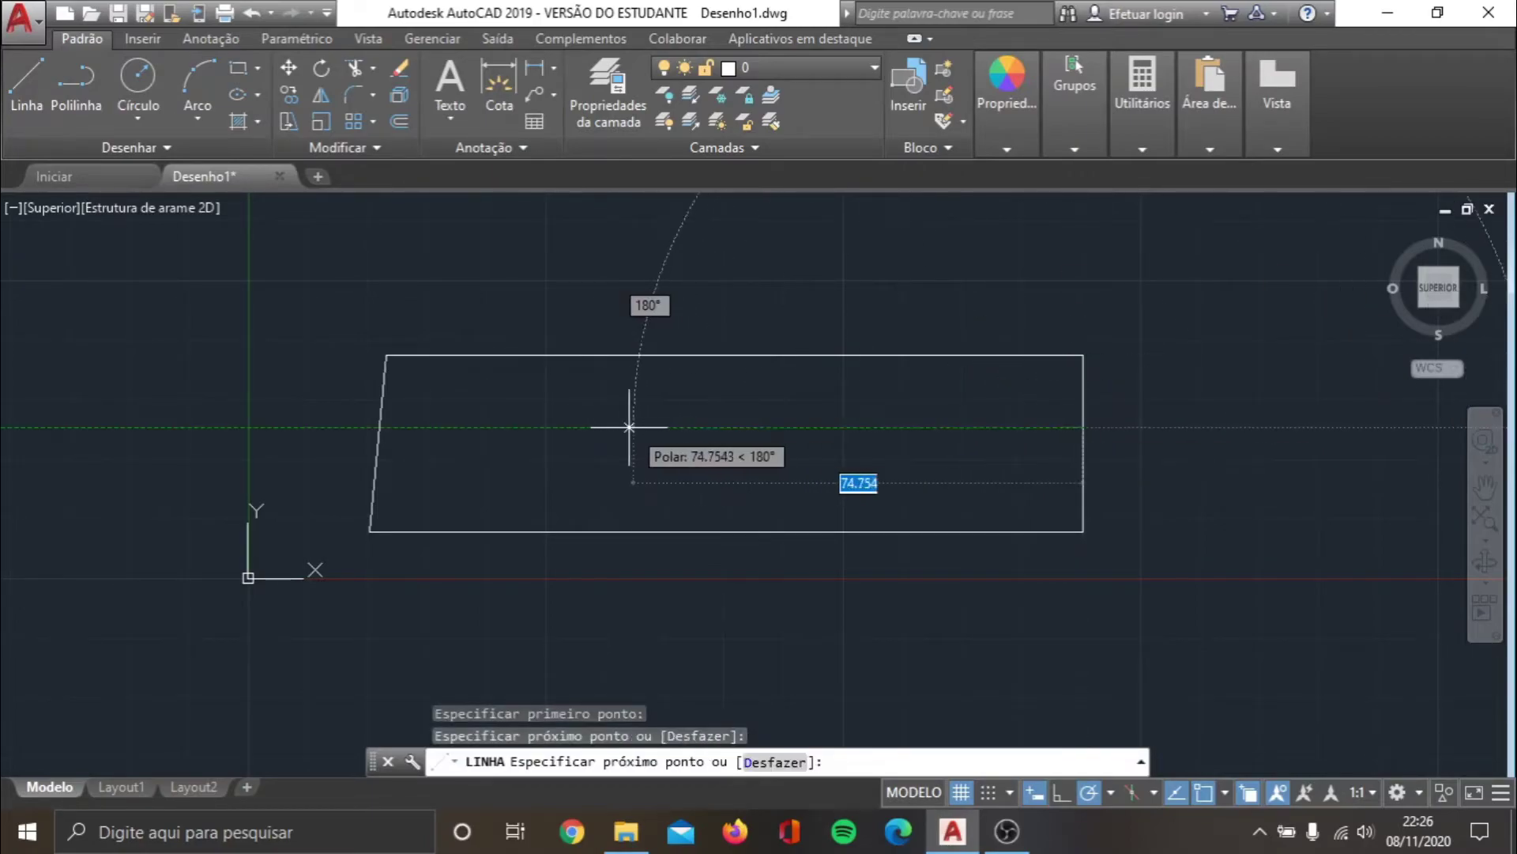
click(629, 427)
click(616, 478)
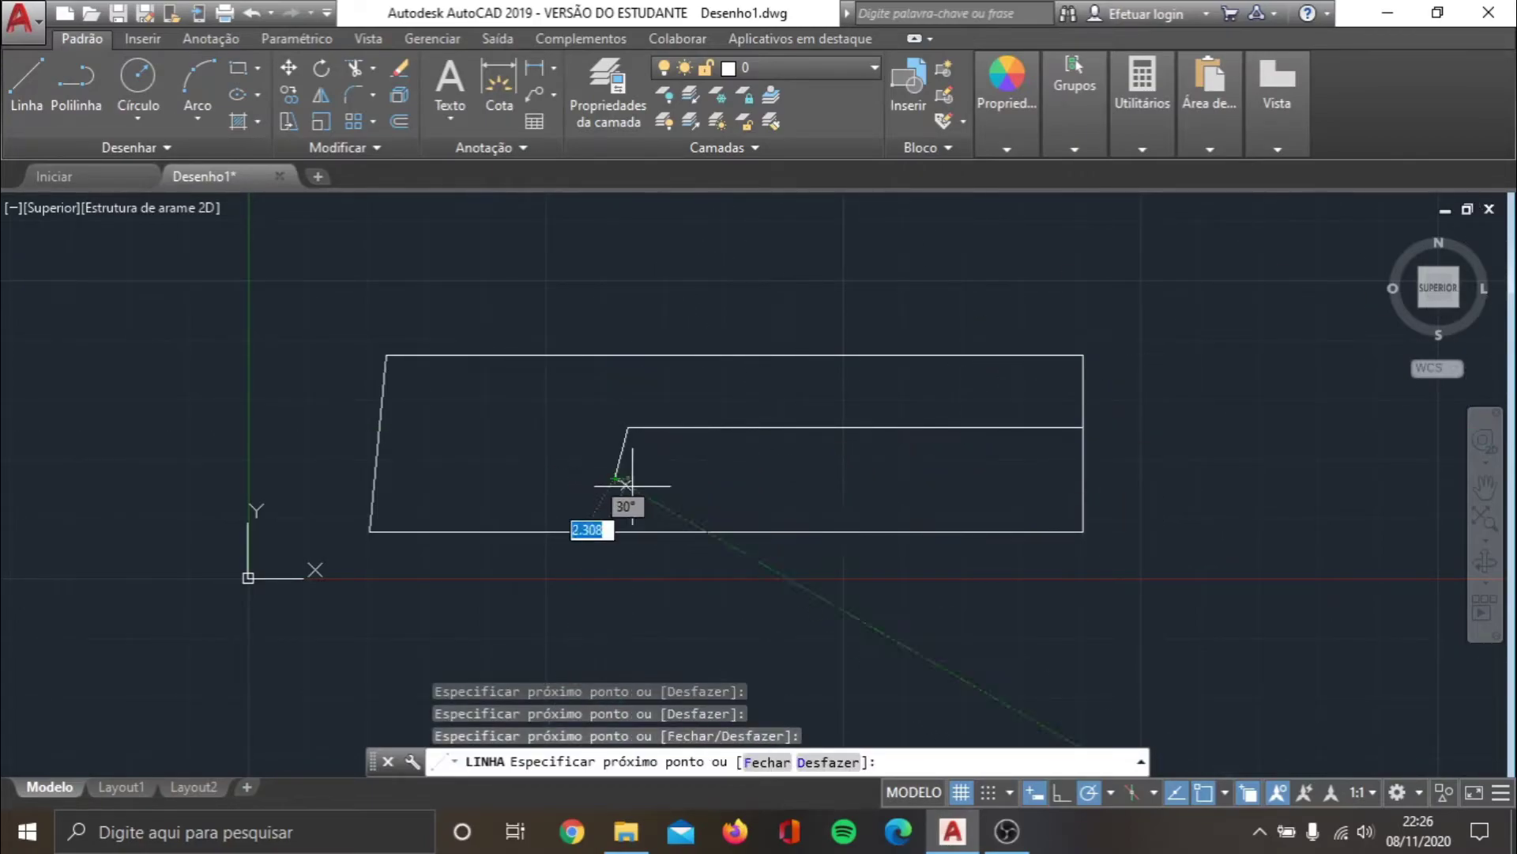
click(1083, 478)
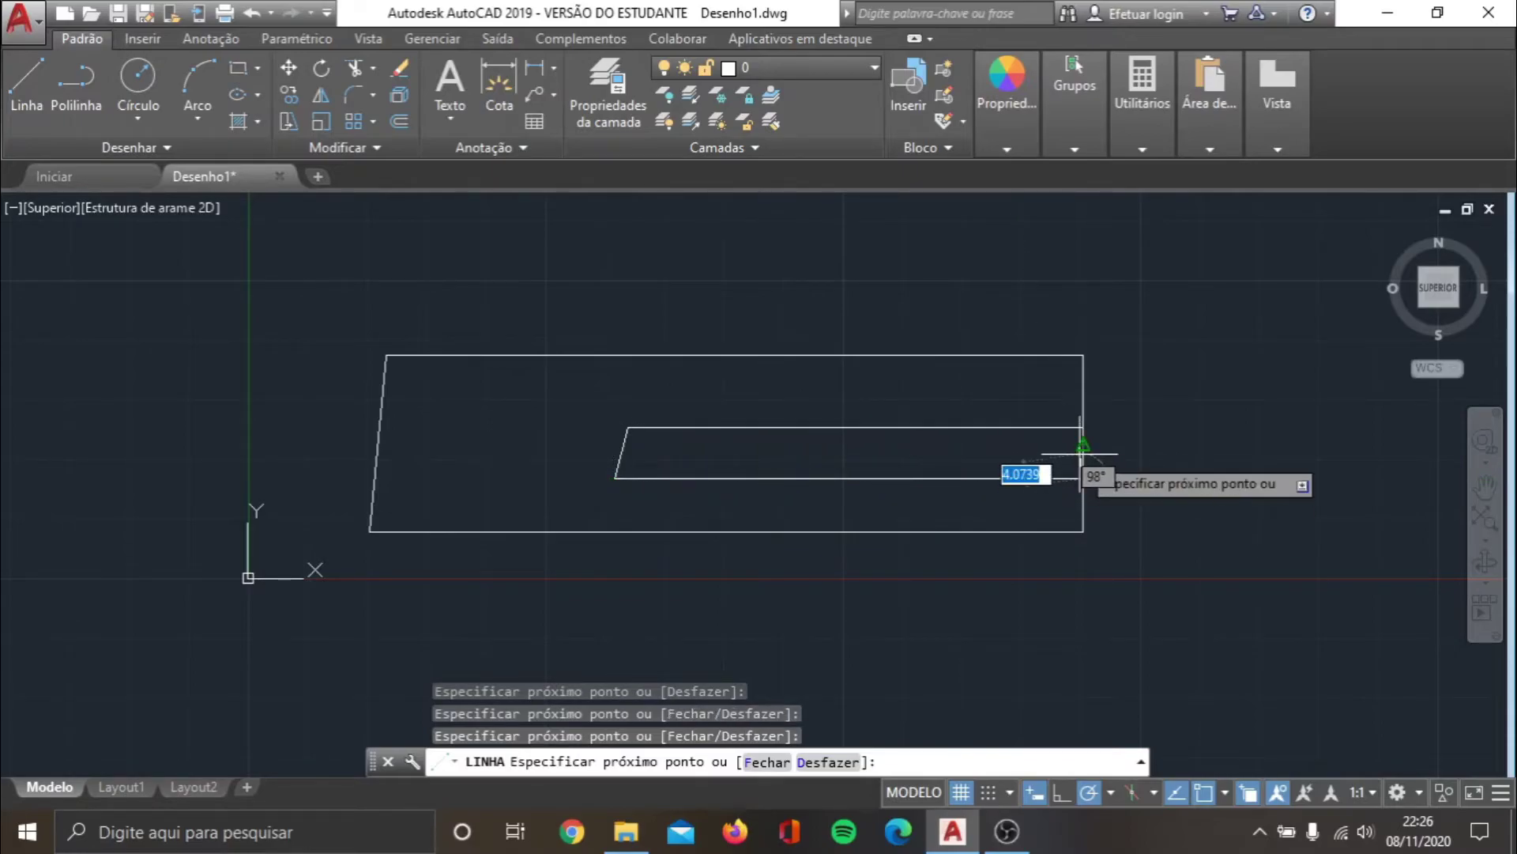
click(1081, 454)
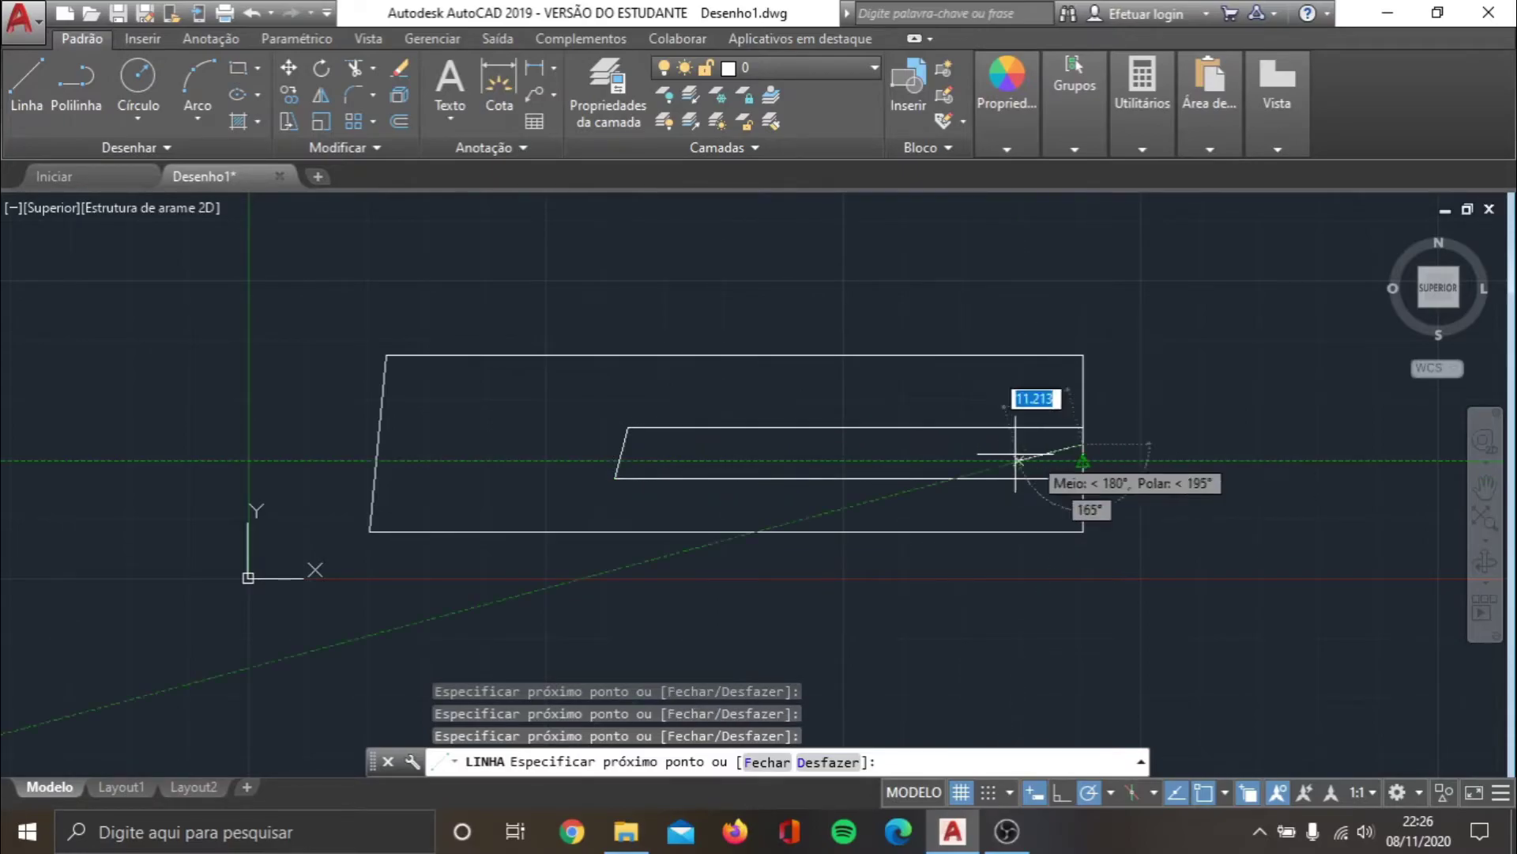
- Add the remaining stepped strips, ending with a short vertical line to the top edge
click(621, 453)
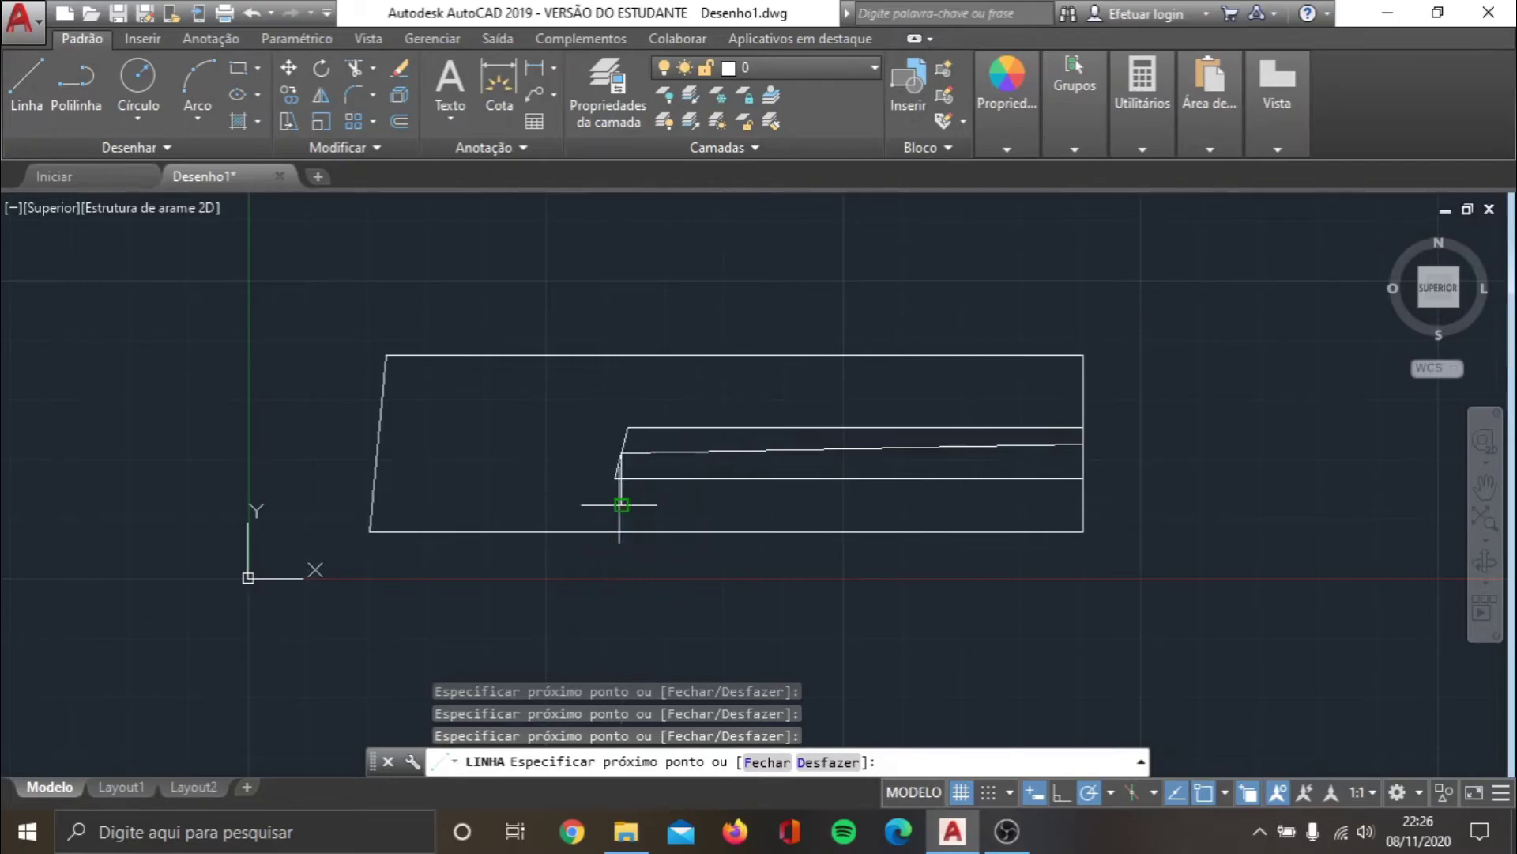
click(622, 504)
click(1083, 504)
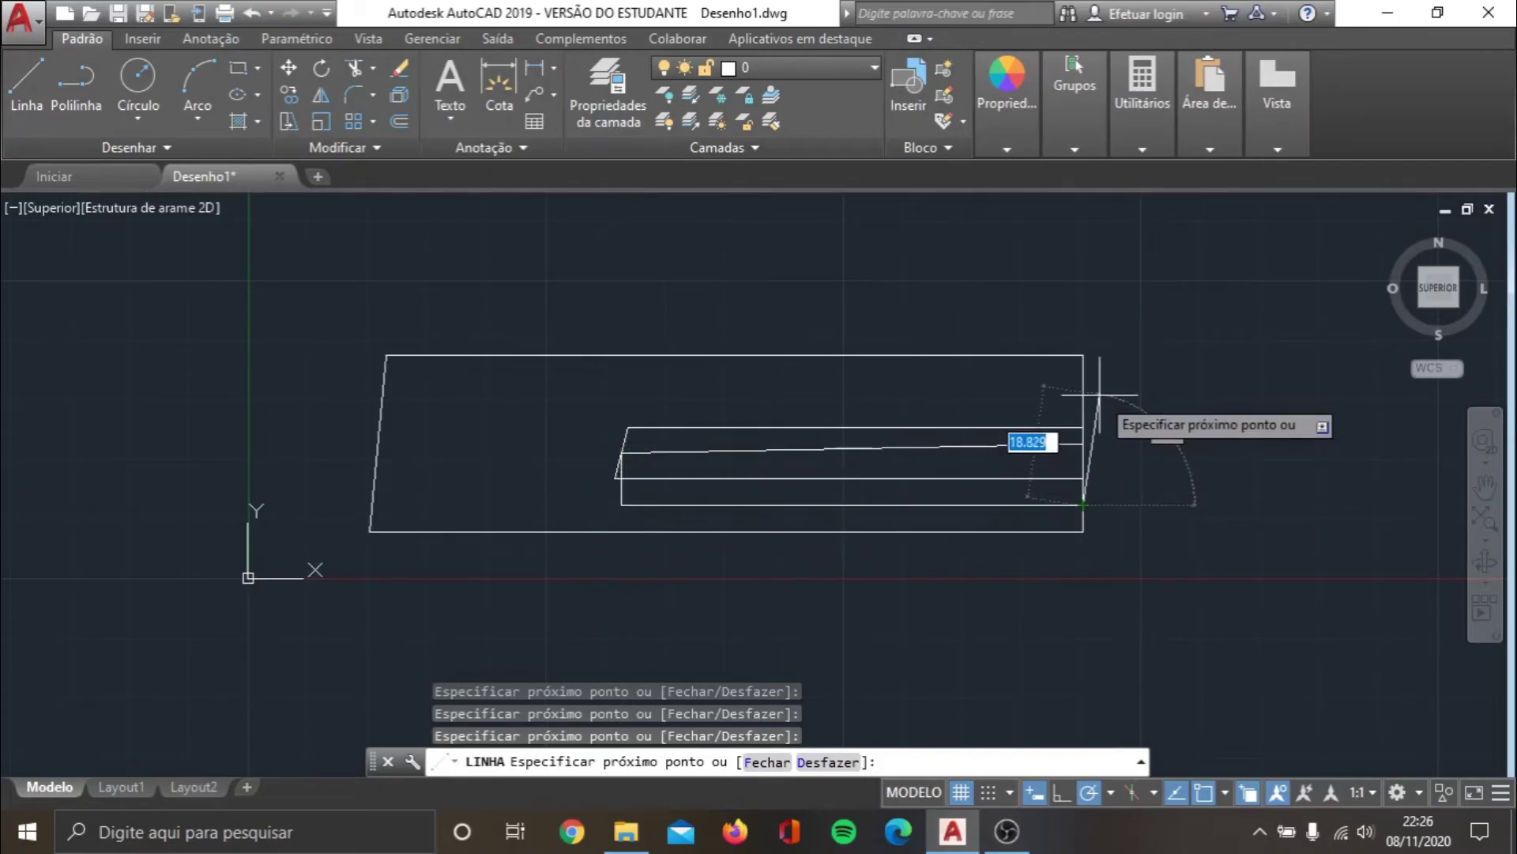
click(1082, 392)
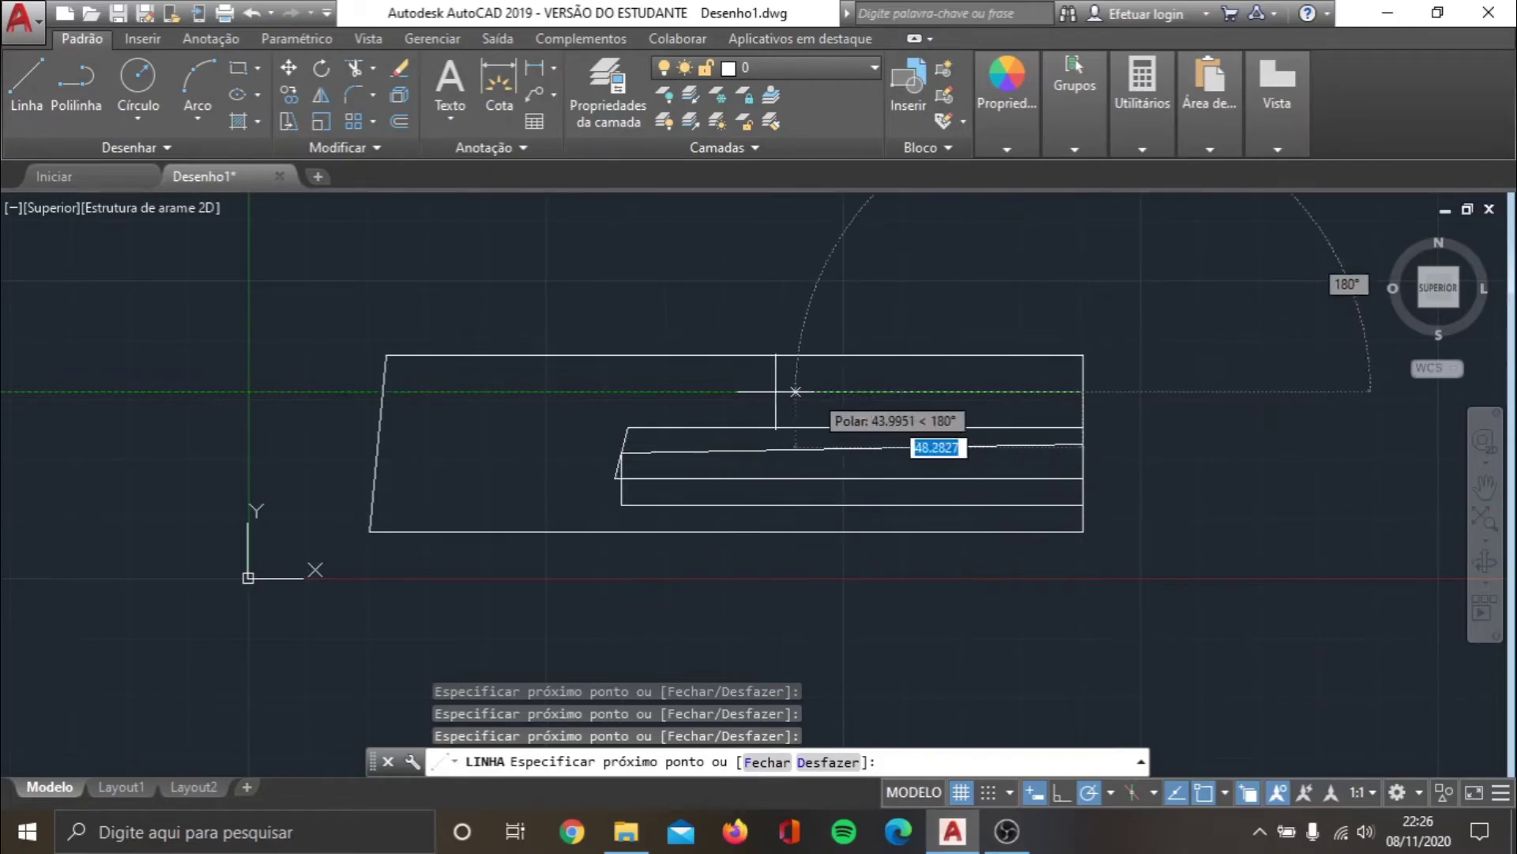
click(634, 391)
click(634, 355)
key(Escape)
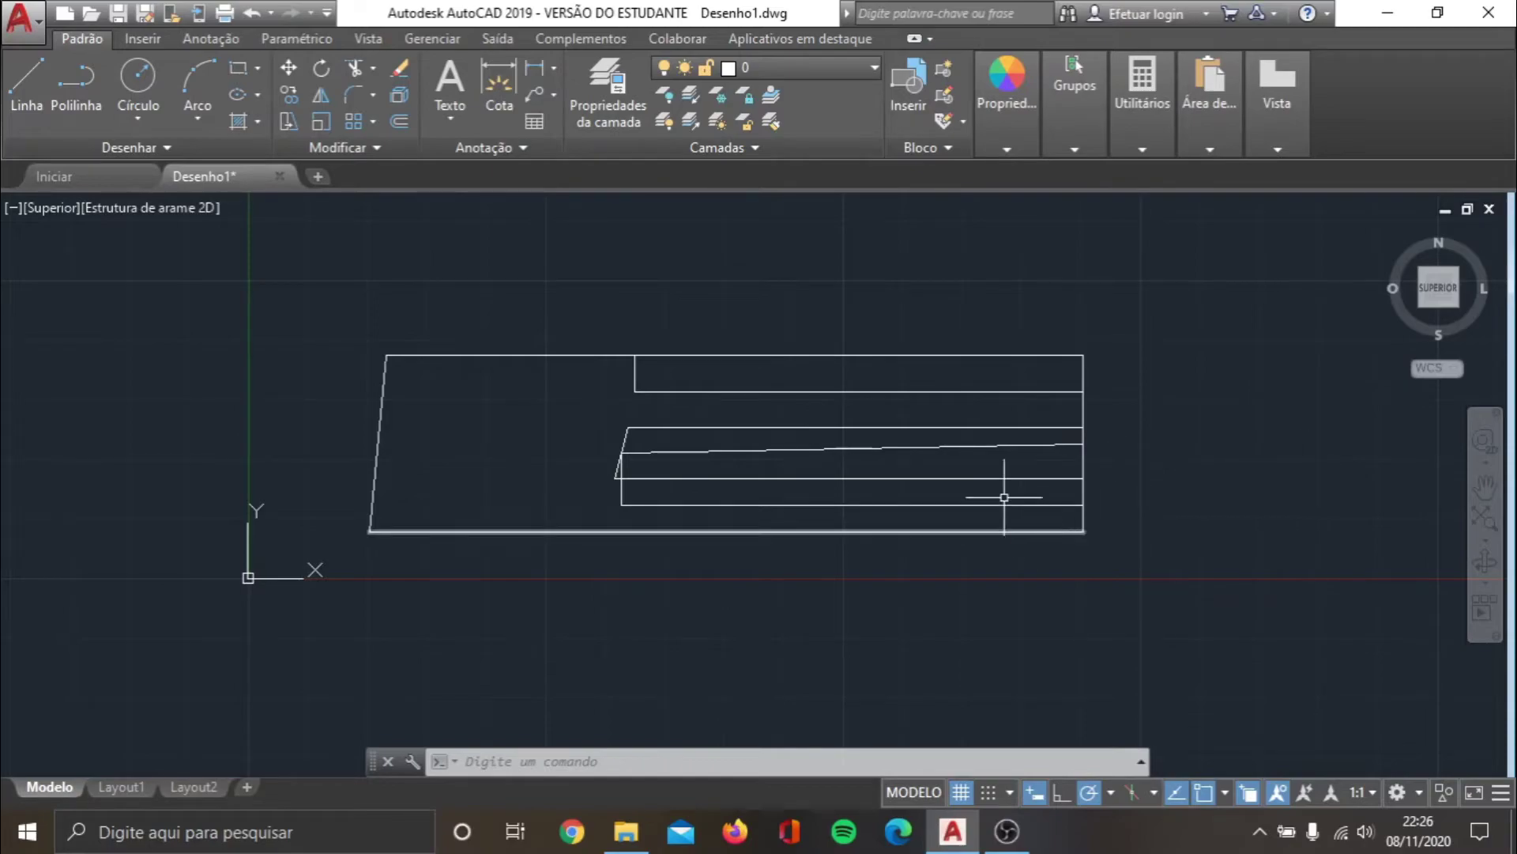
- Window-select all the drawn lines, then clear the selection
click(1267, 629)
click(842, 305)
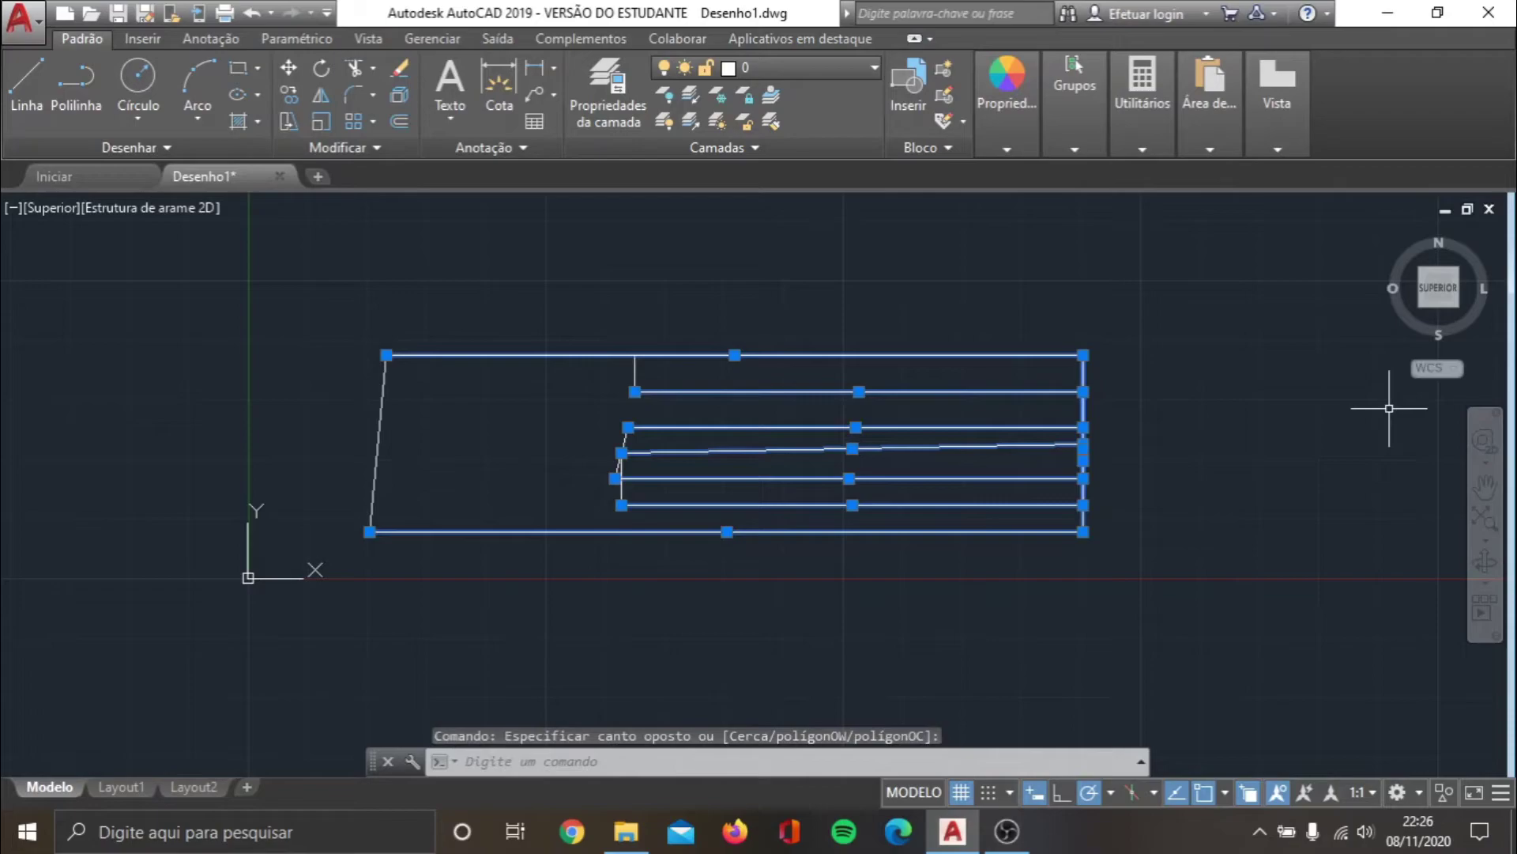
key(Escape)
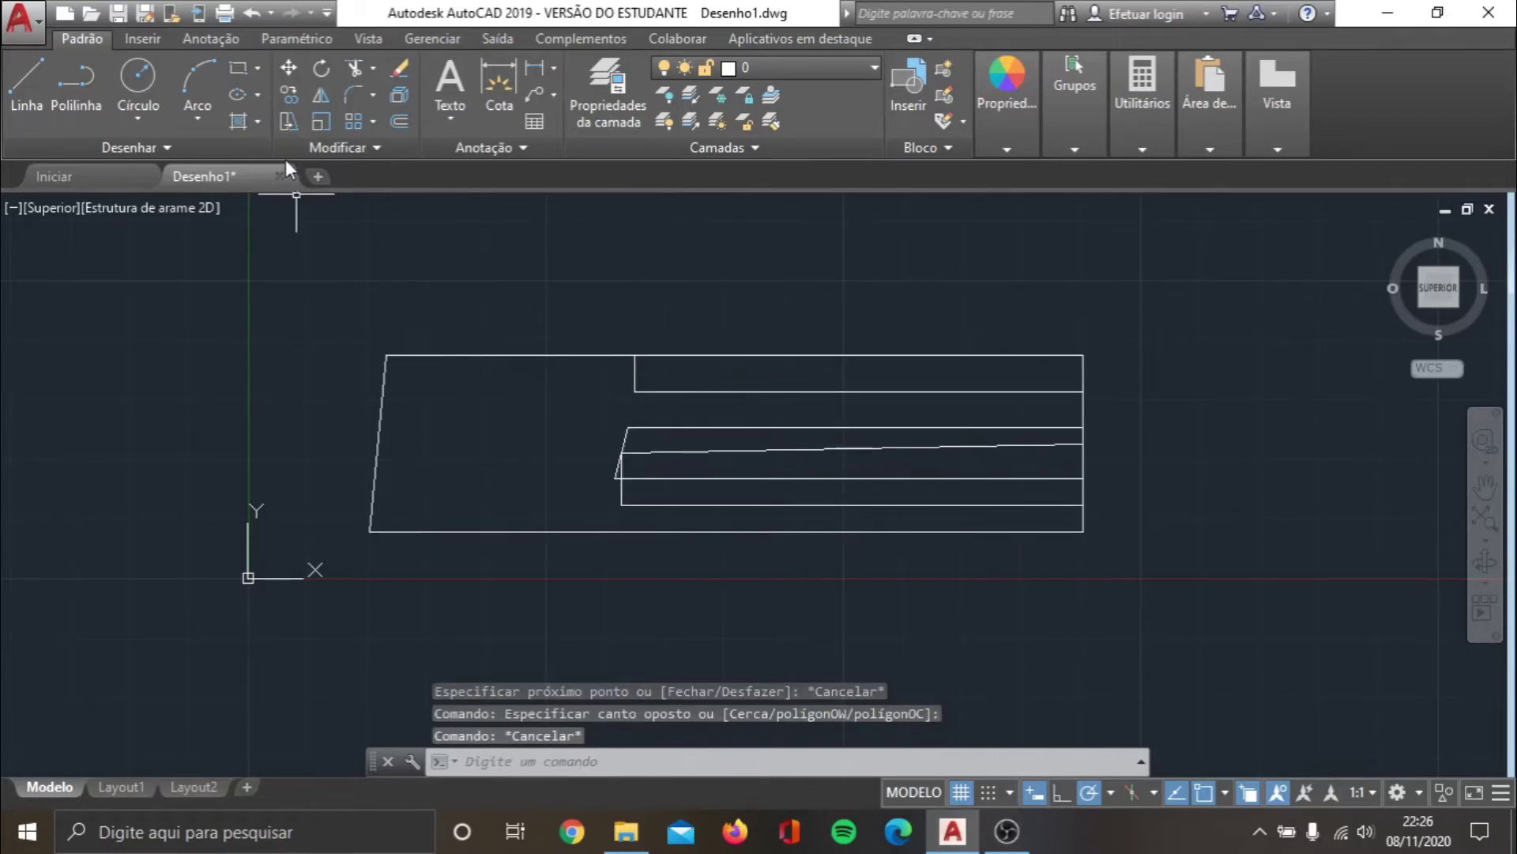
- Stretch the crossing-selected right portion of the figure 10 units rightward from its right edge
click(284, 124)
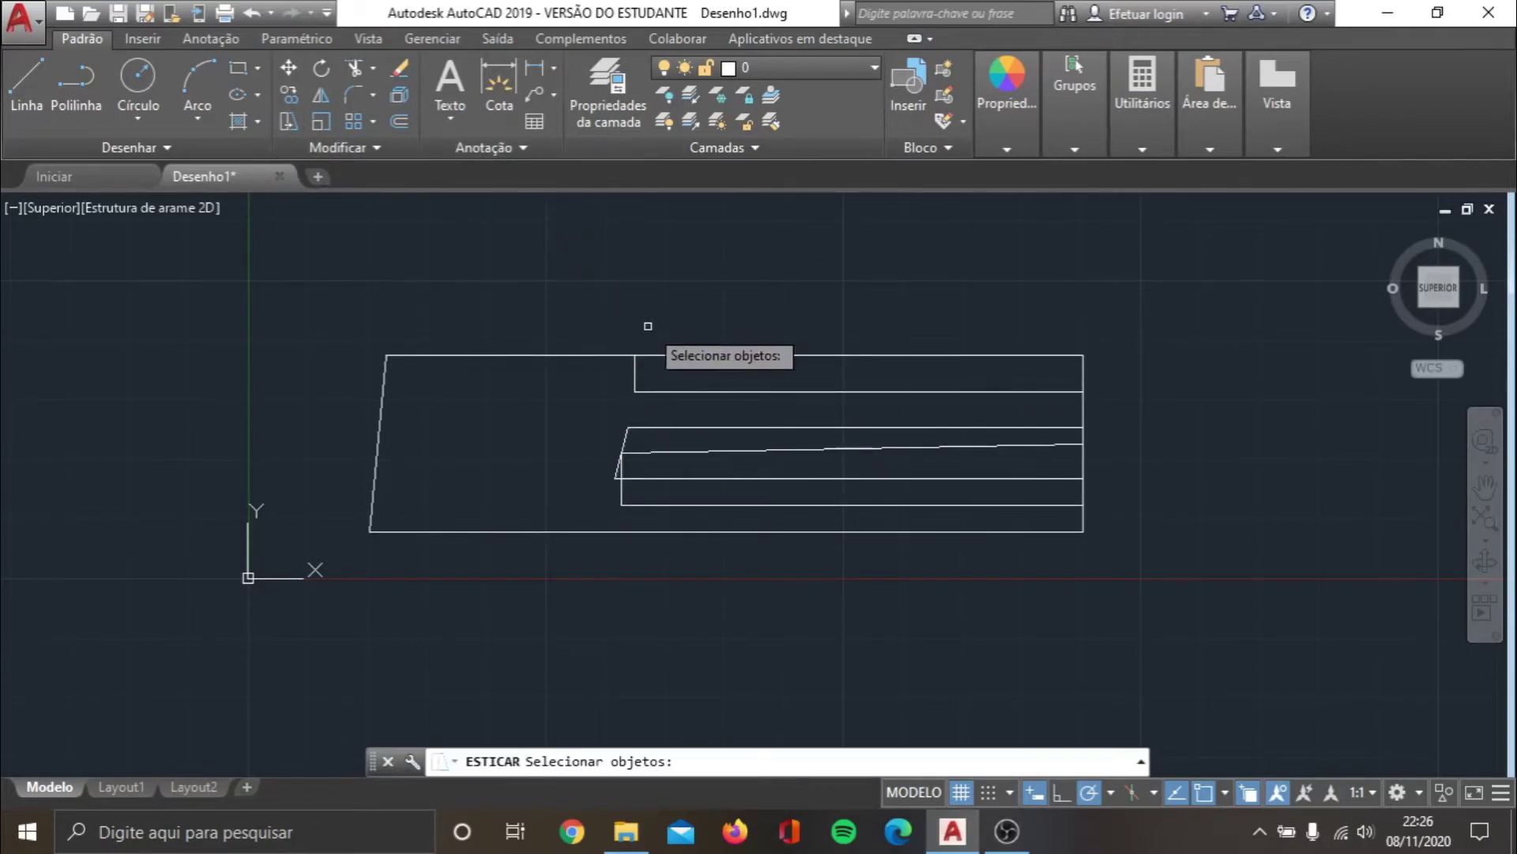
click(1218, 628)
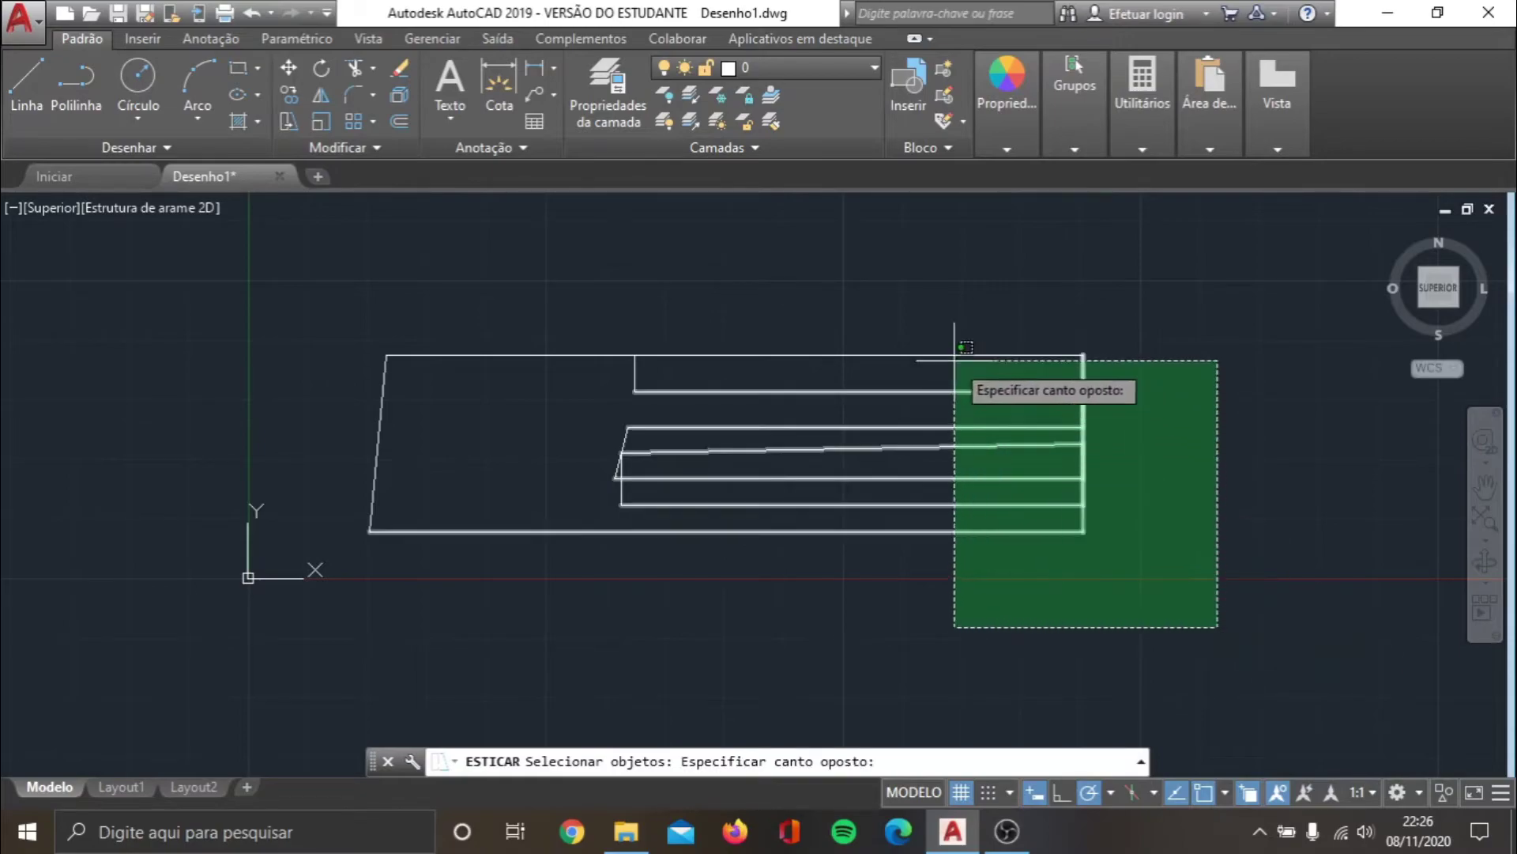
click(763, 285)
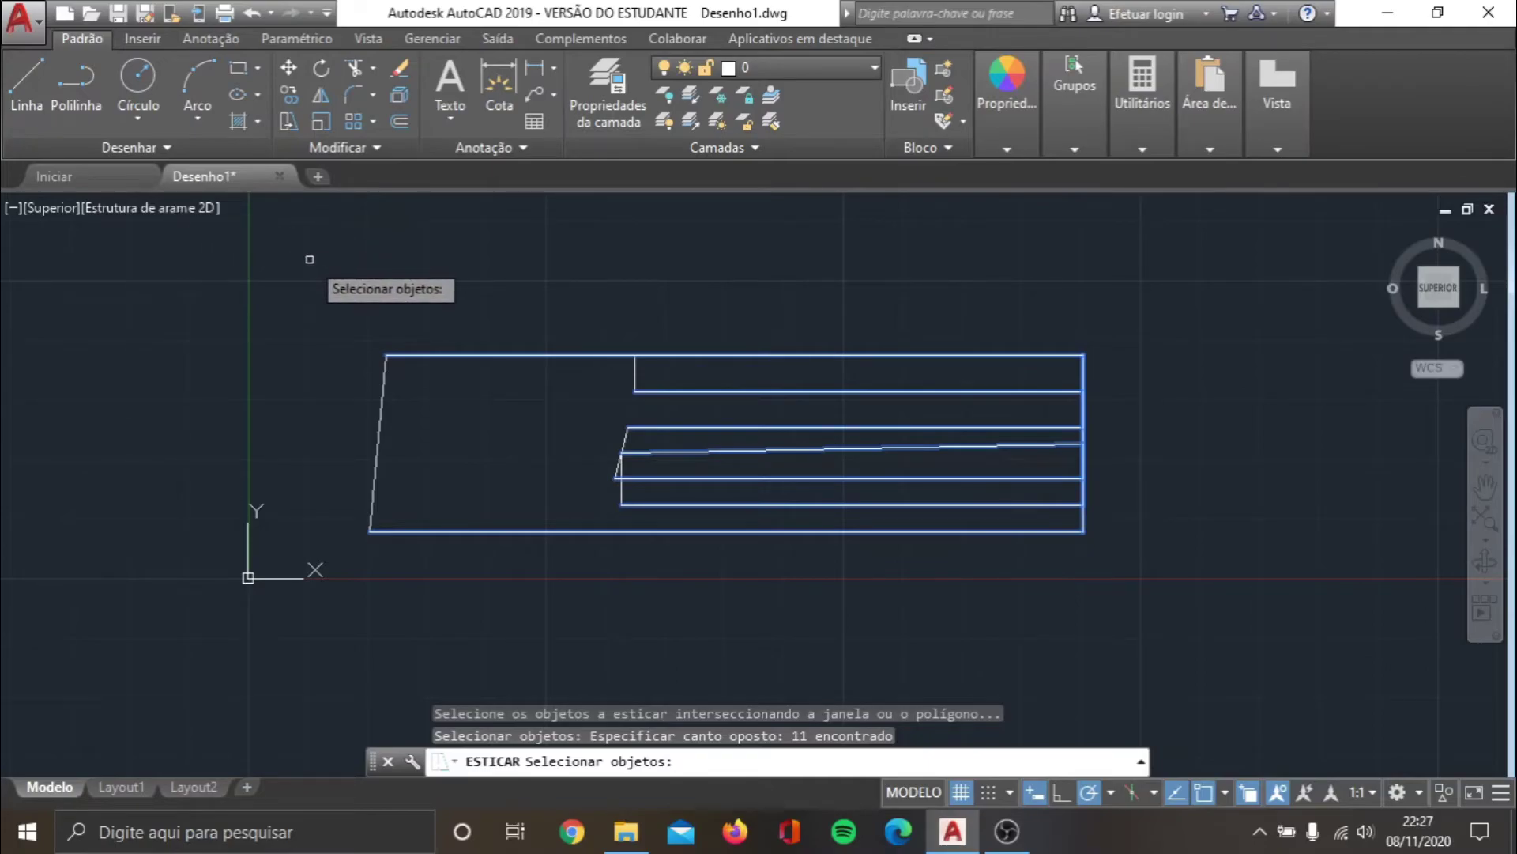
key(Return)
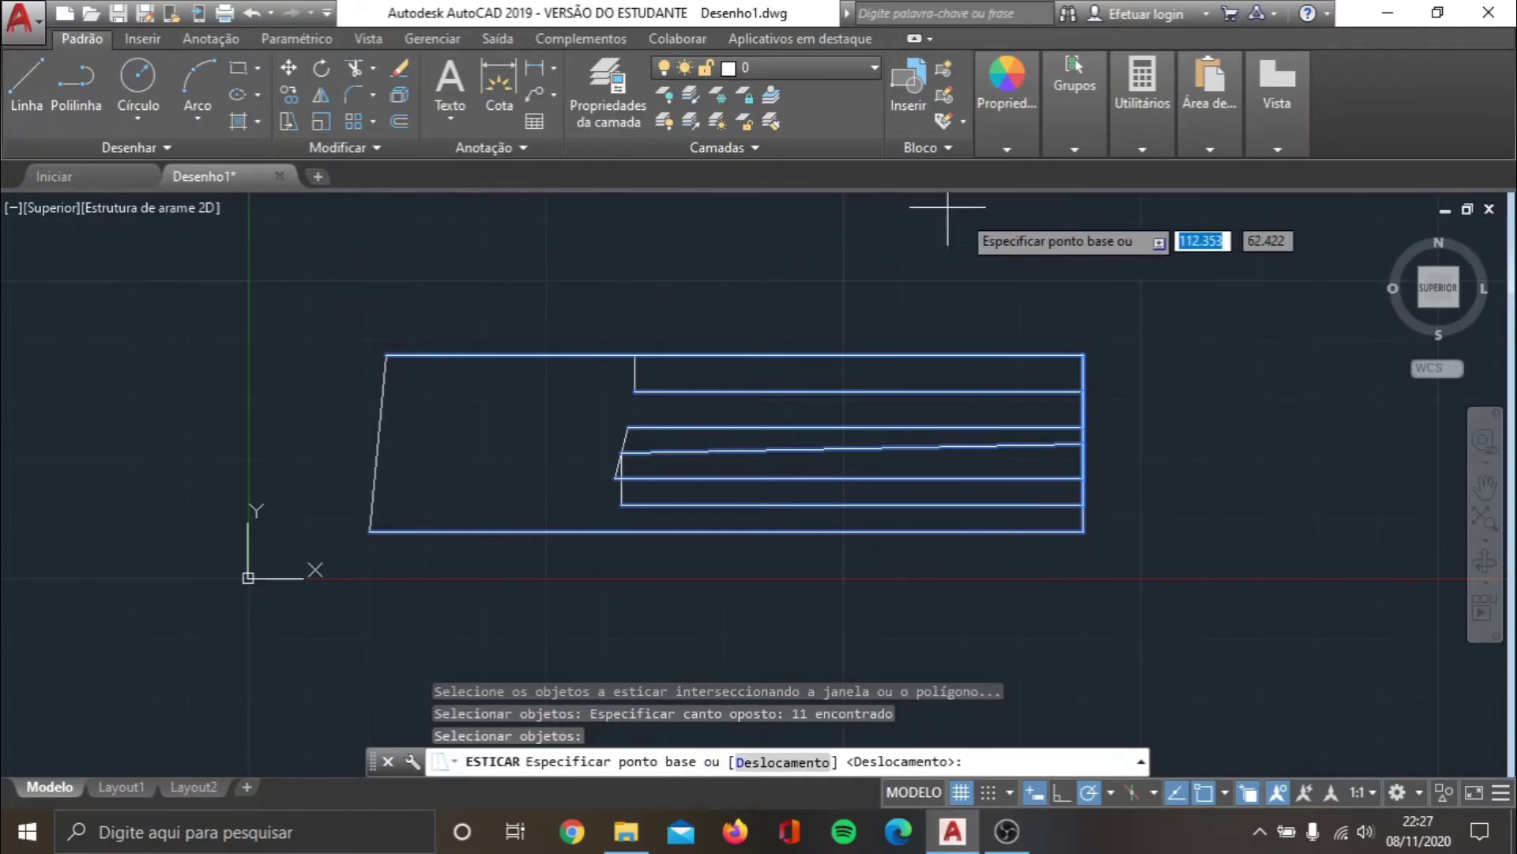
click(1083, 444)
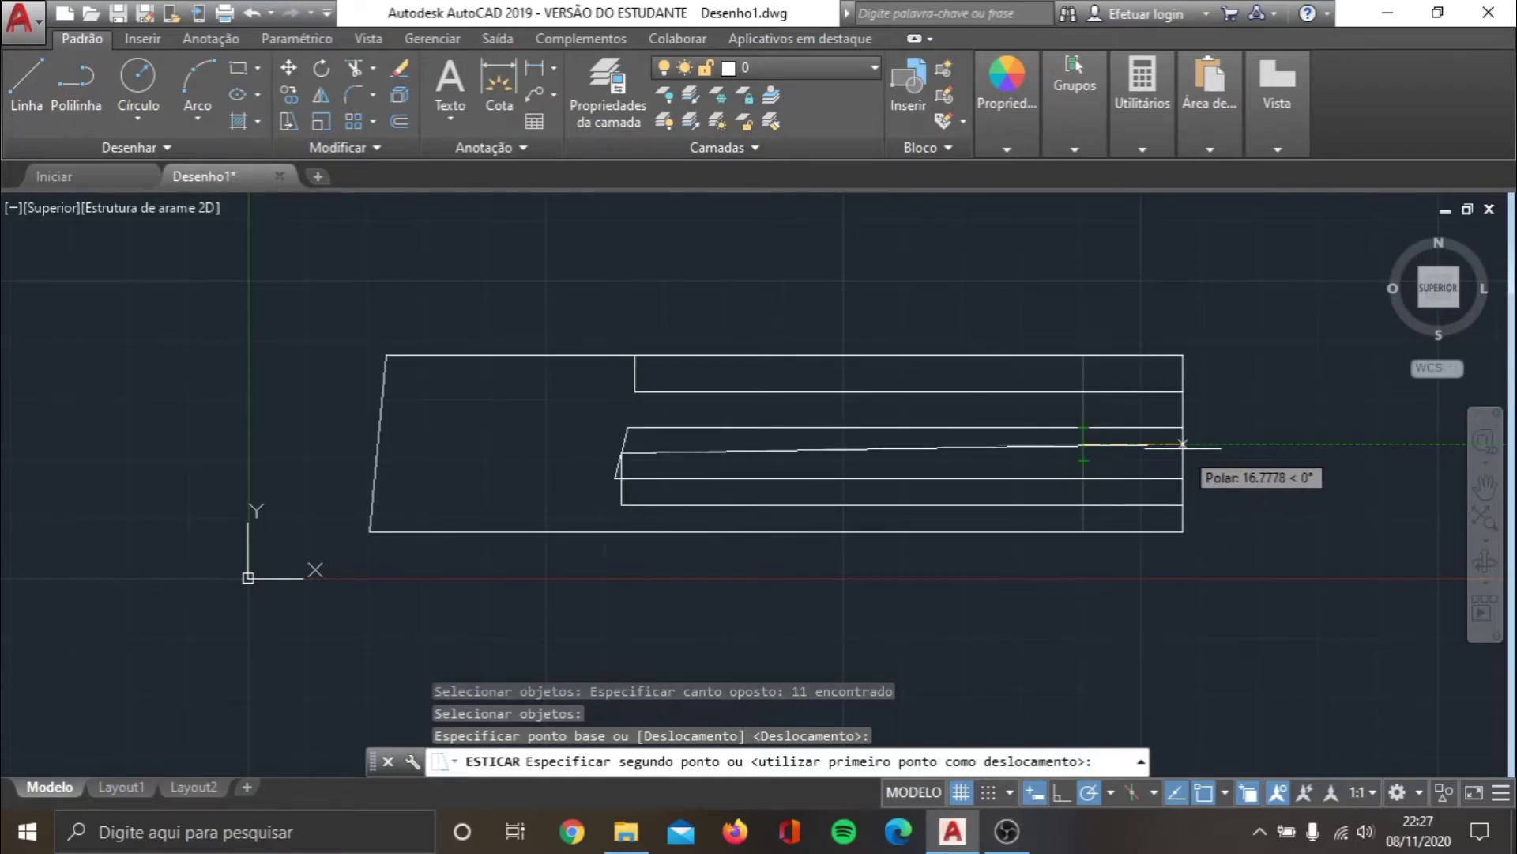
text(10)
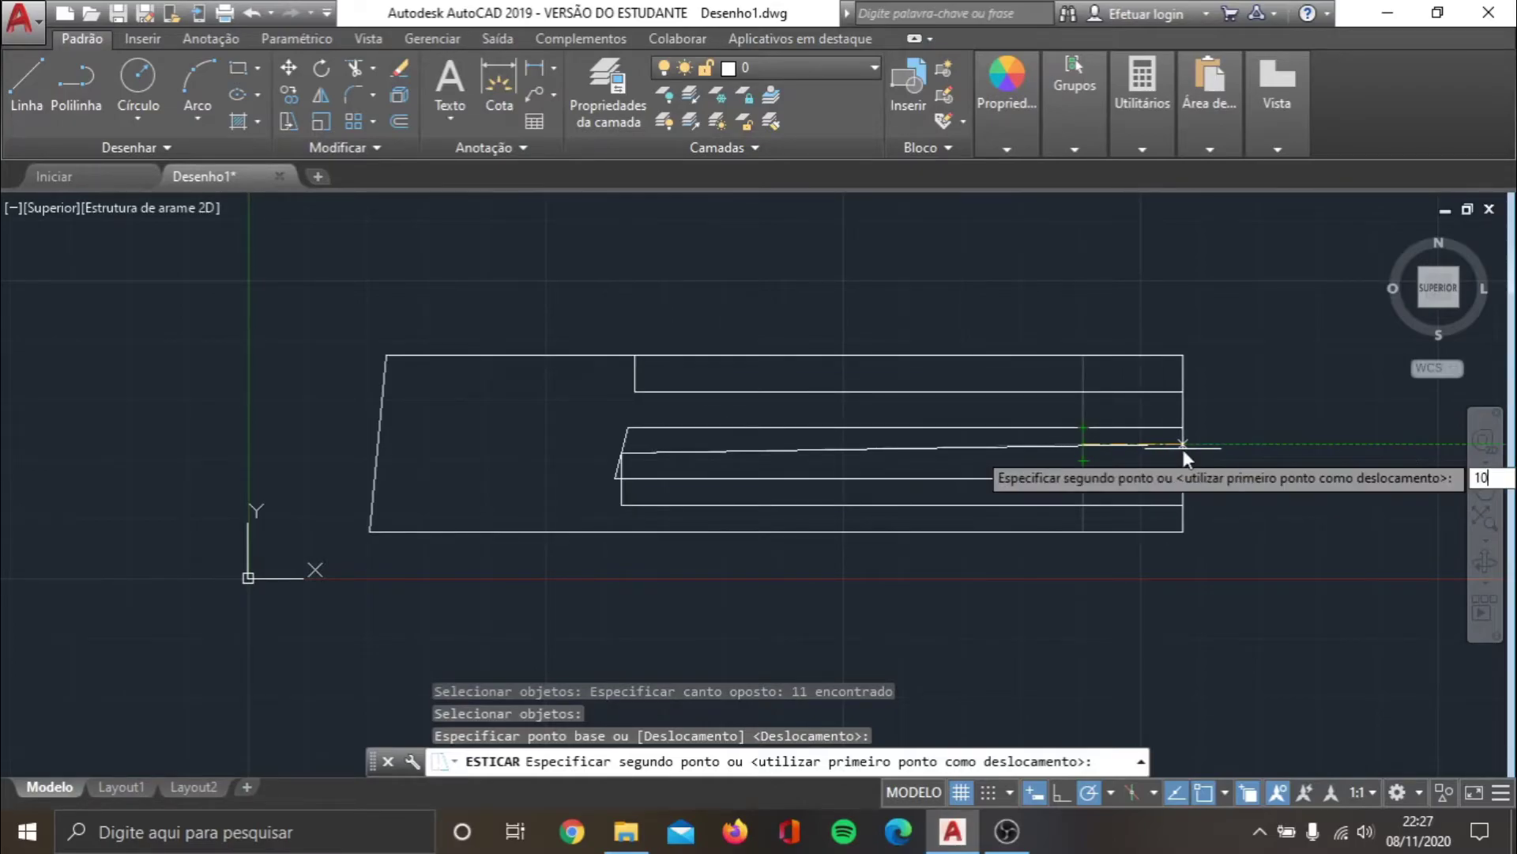
key(Return)
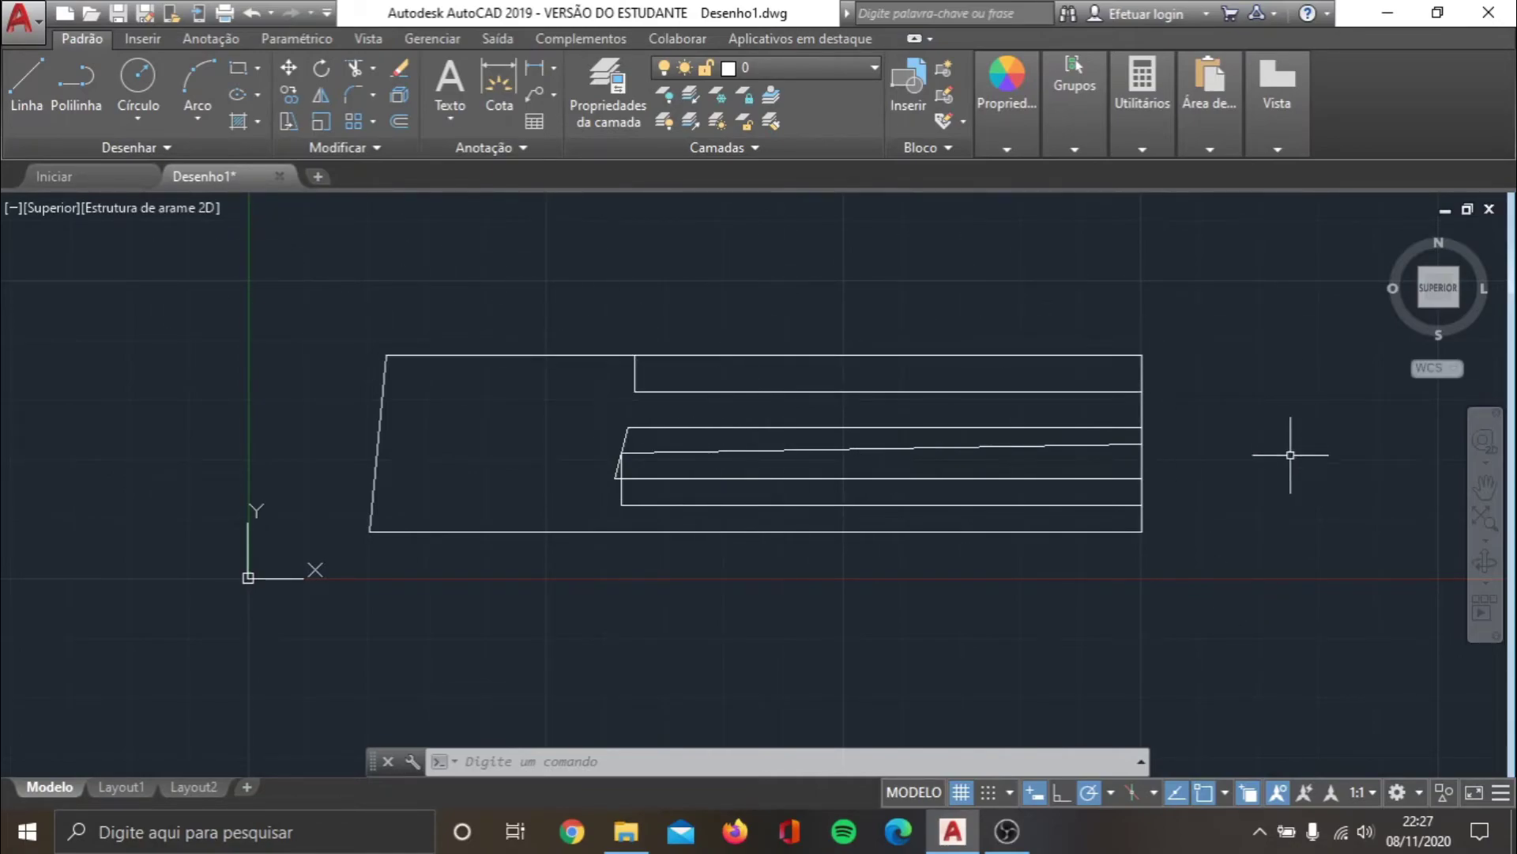
- Crossing-select every line of the stretched figure and delete them all
click(1215, 624)
click(224, 254)
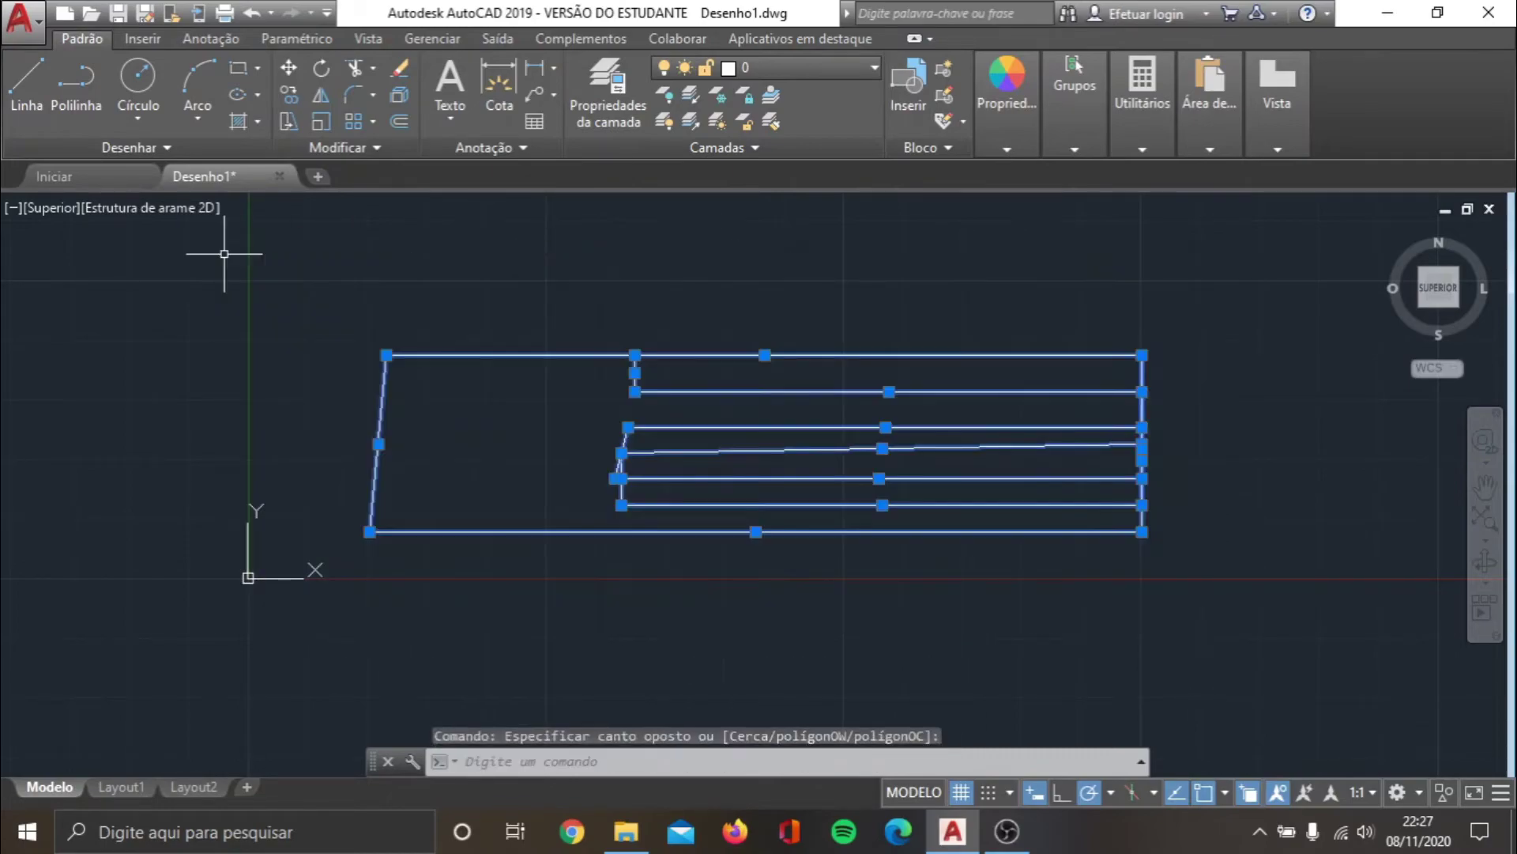
key(Delete)
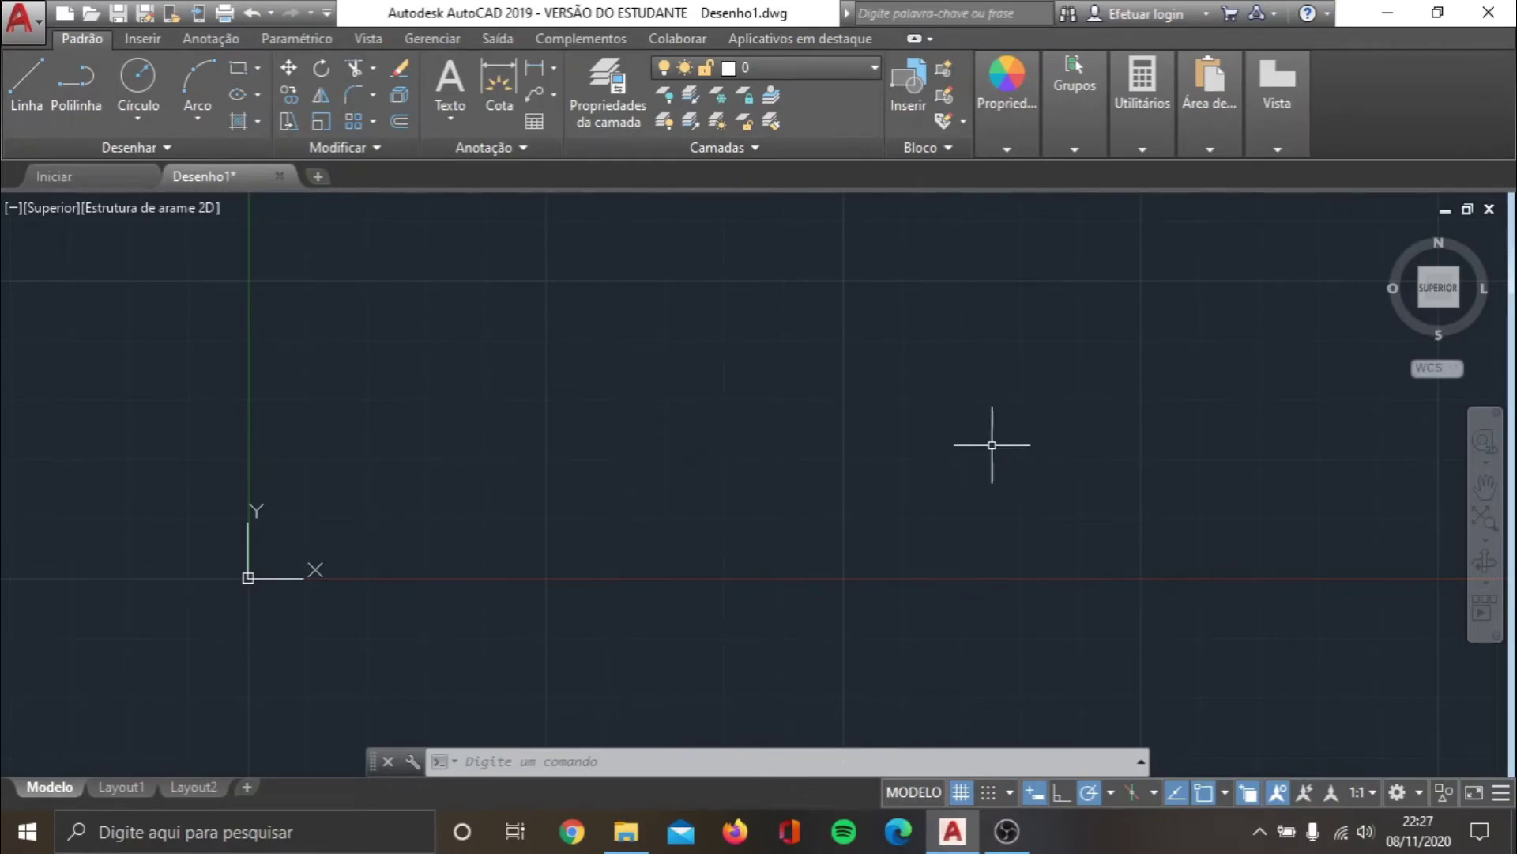
middle_drag(983, 423, 785, 501)
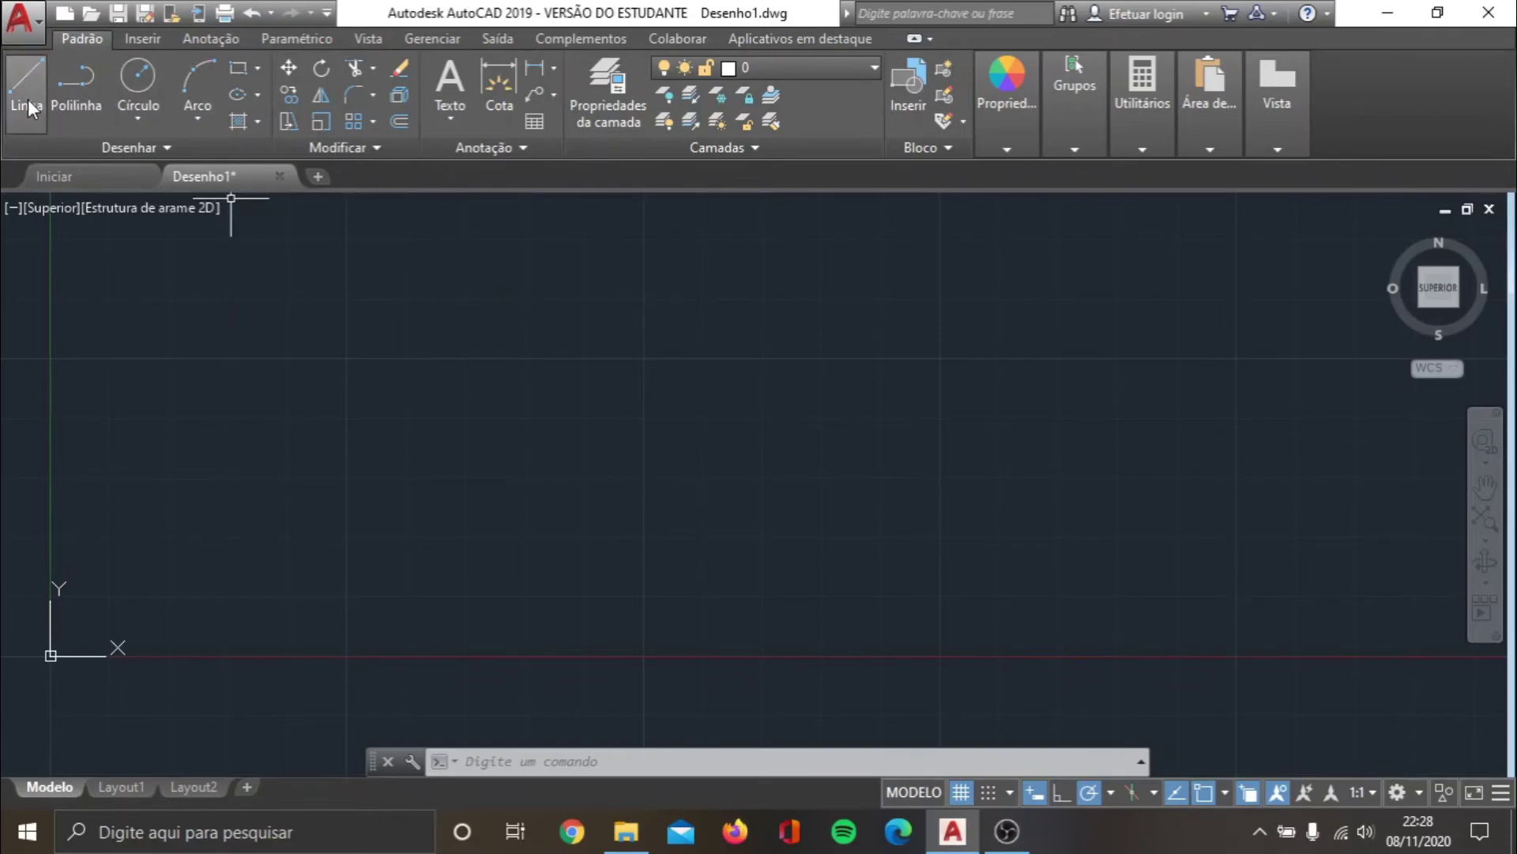
- Draw a large rectangle by picking two opposite corners
click(237, 69)
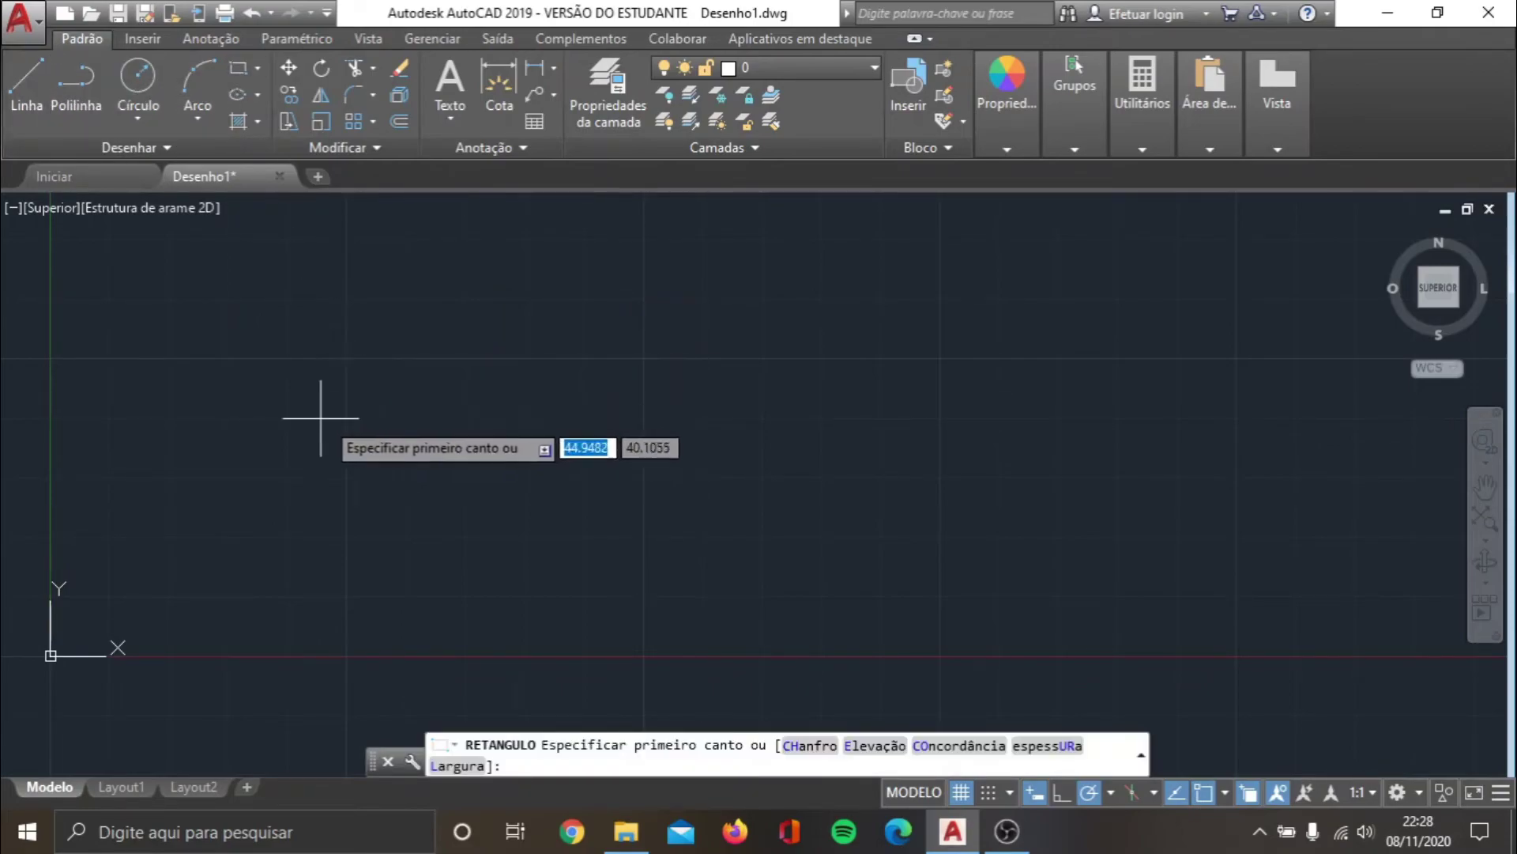
click(318, 302)
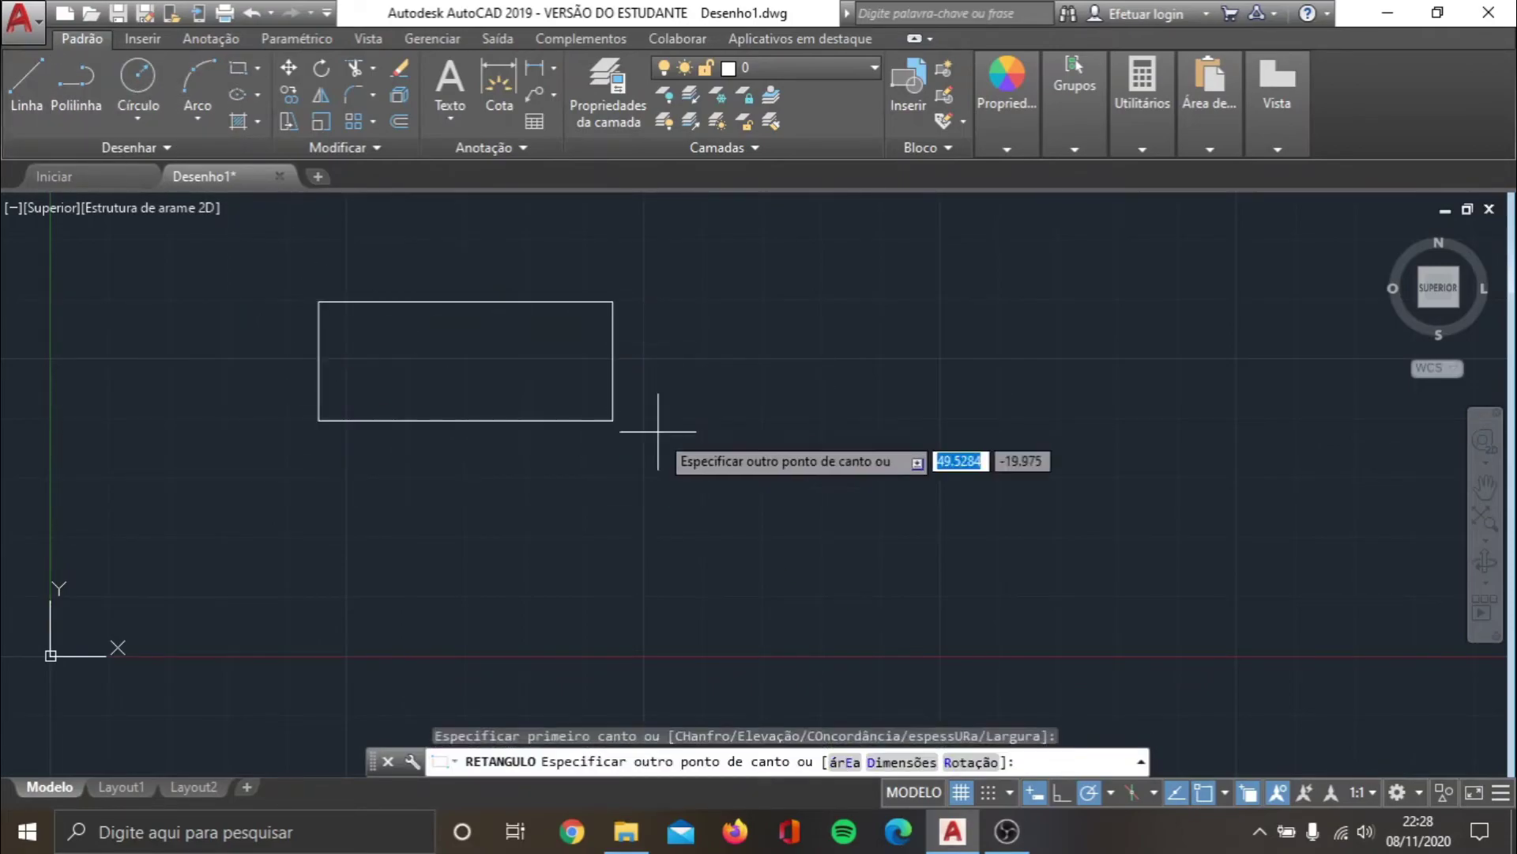
click(1053, 621)
- Add two horizontal dividing lines splitting the rectangle into three bands
click(35, 92)
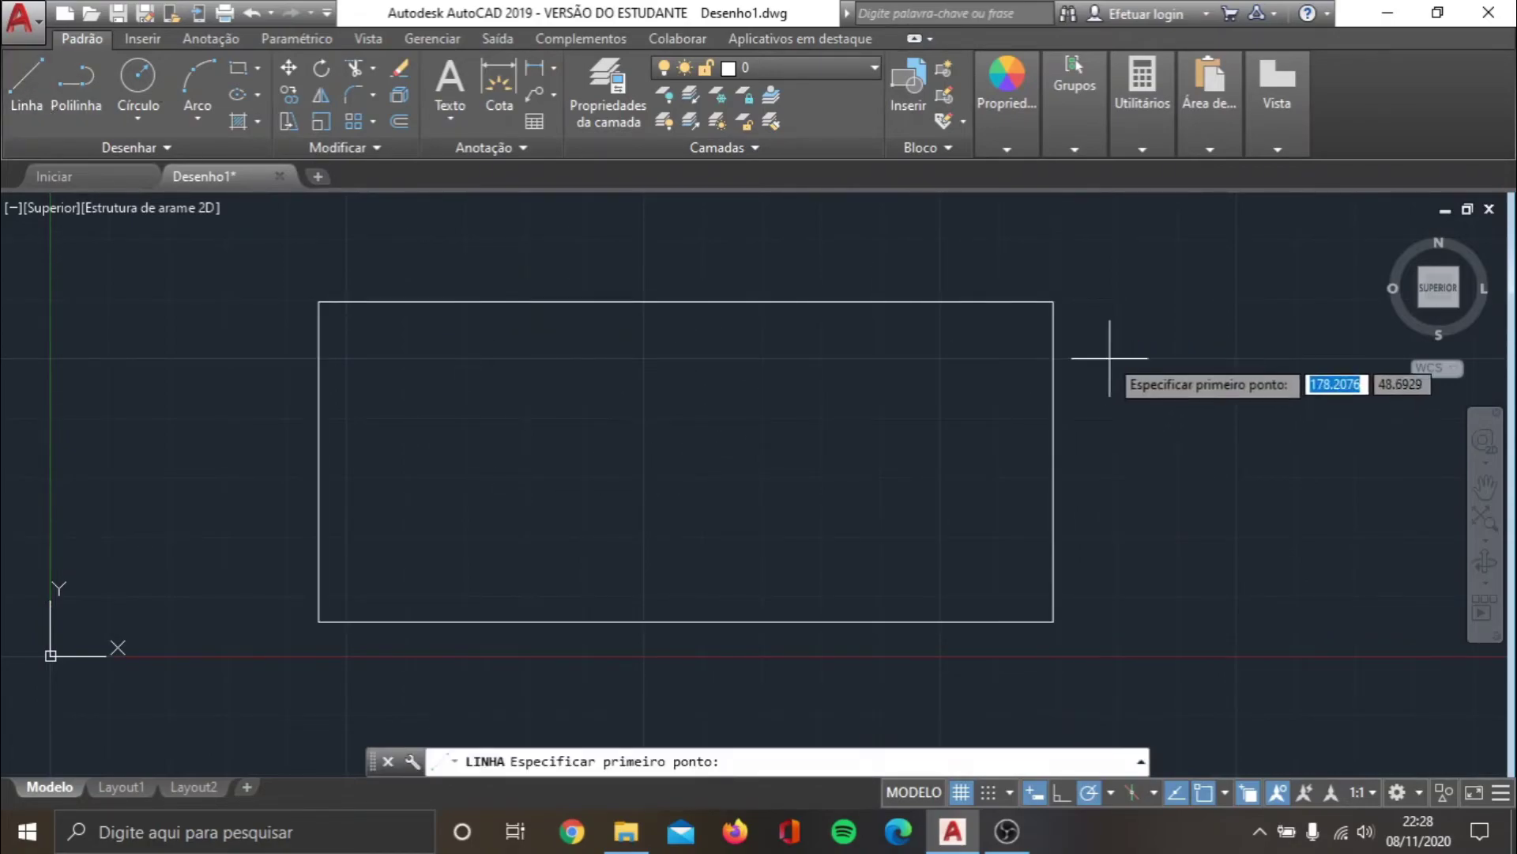
click(1053, 386)
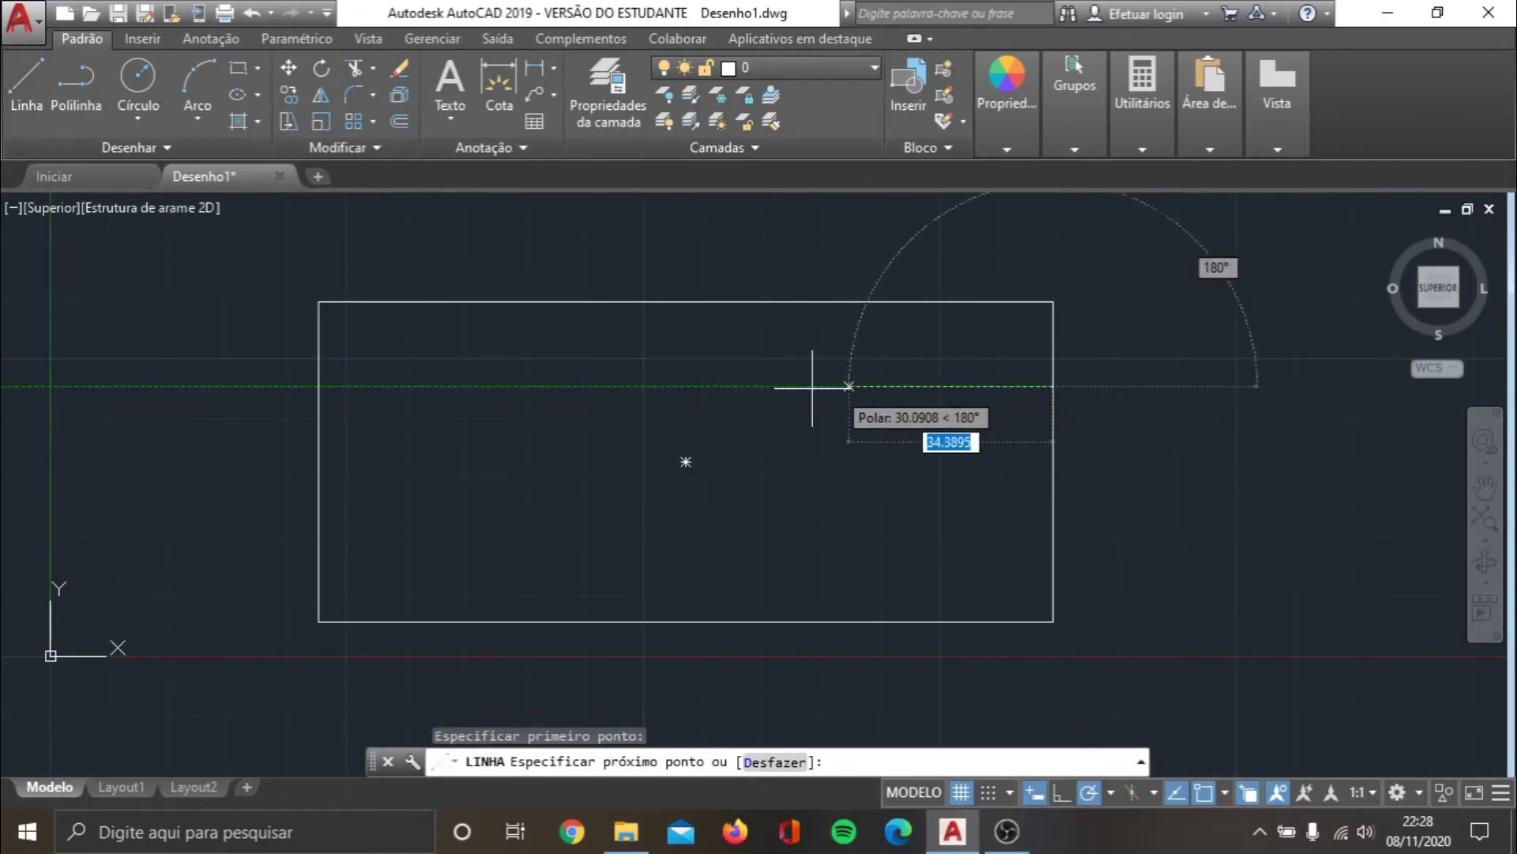
click(318, 386)
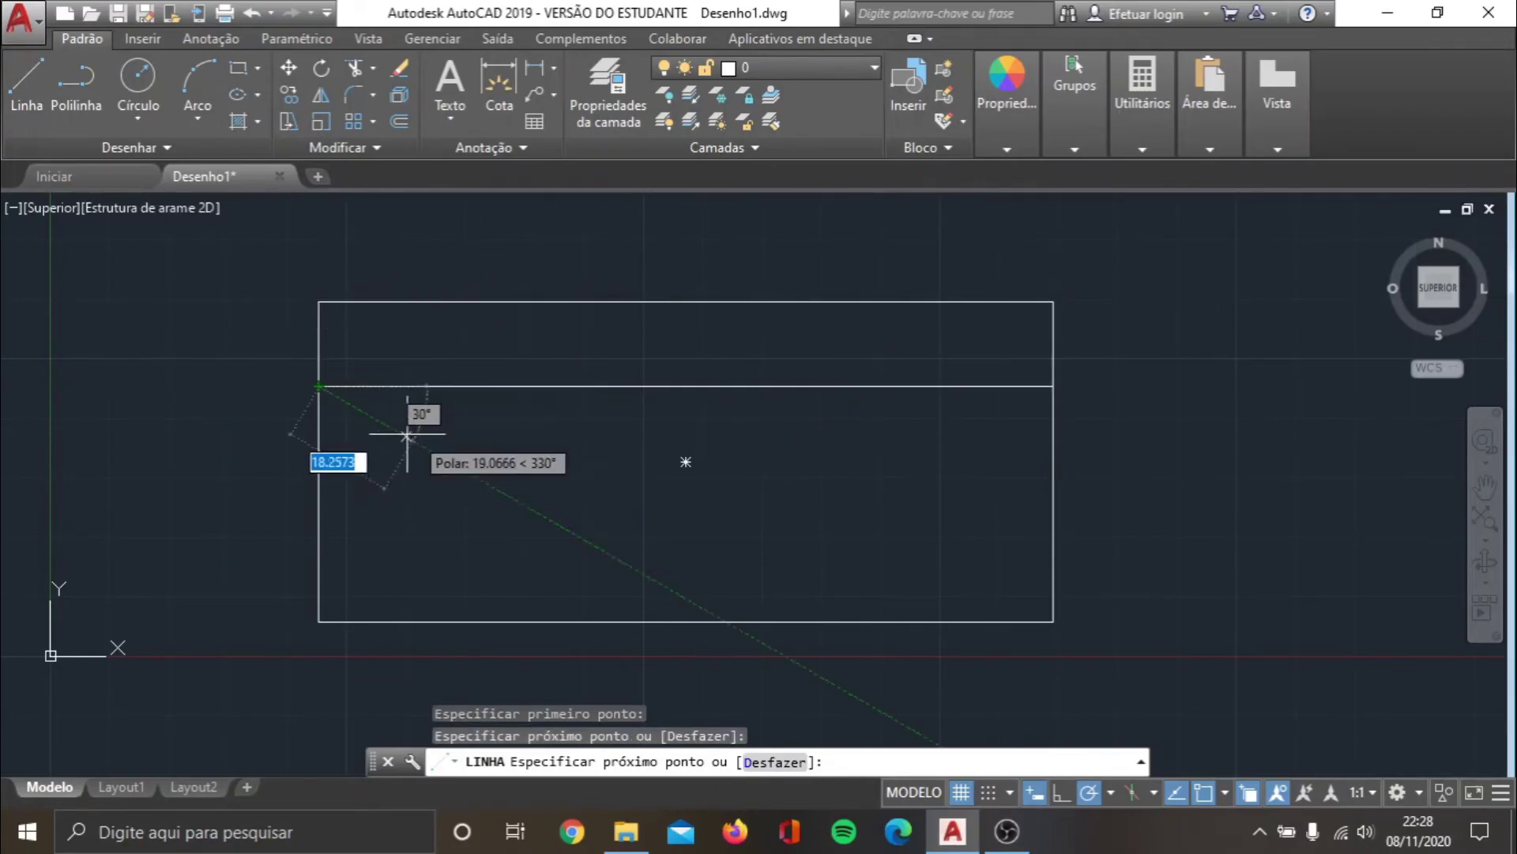
click(319, 489)
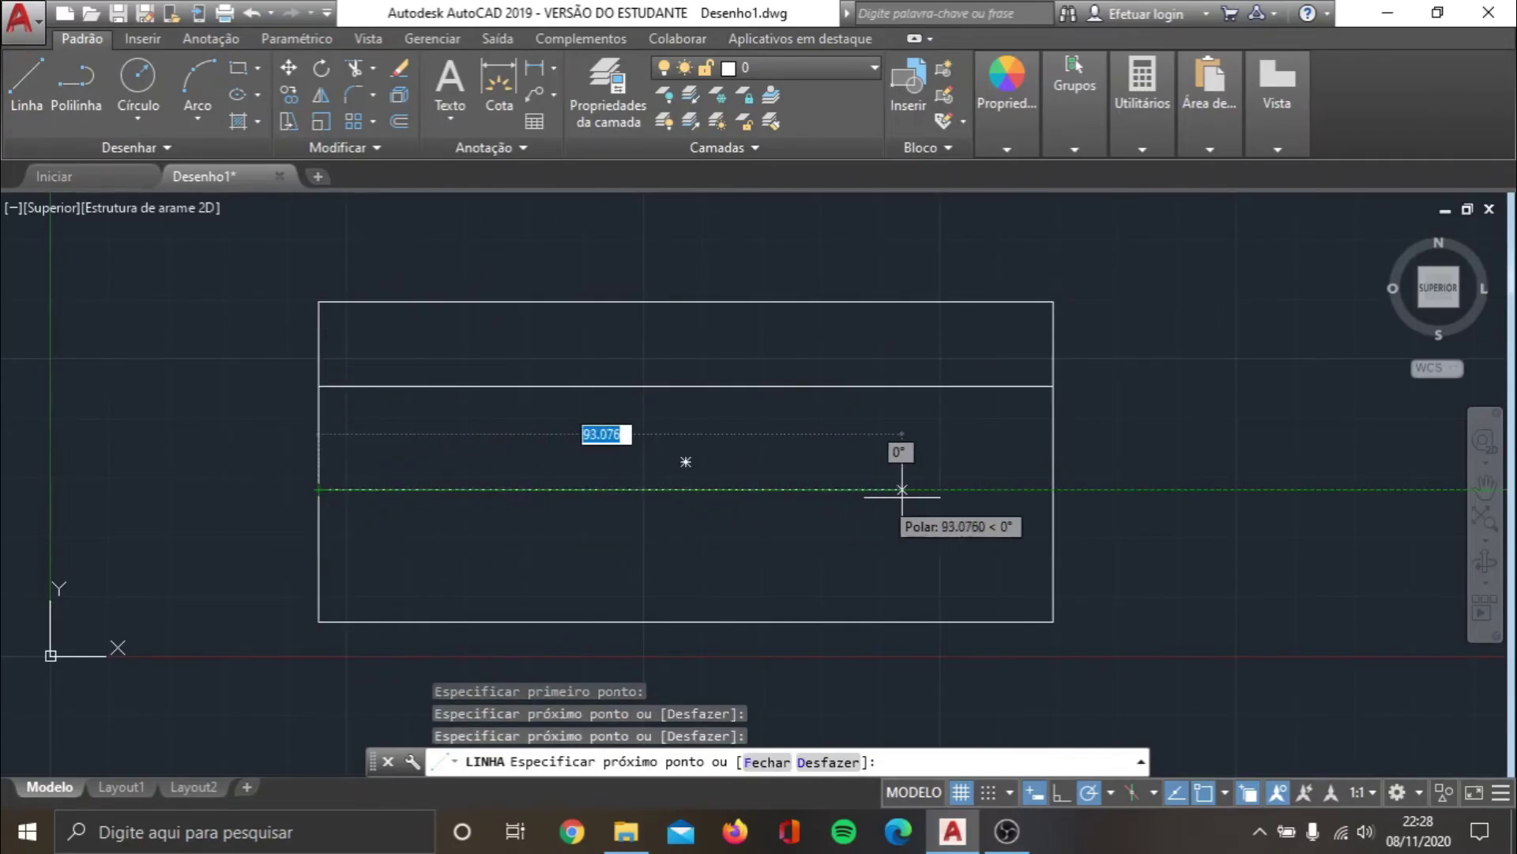
click(1053, 489)
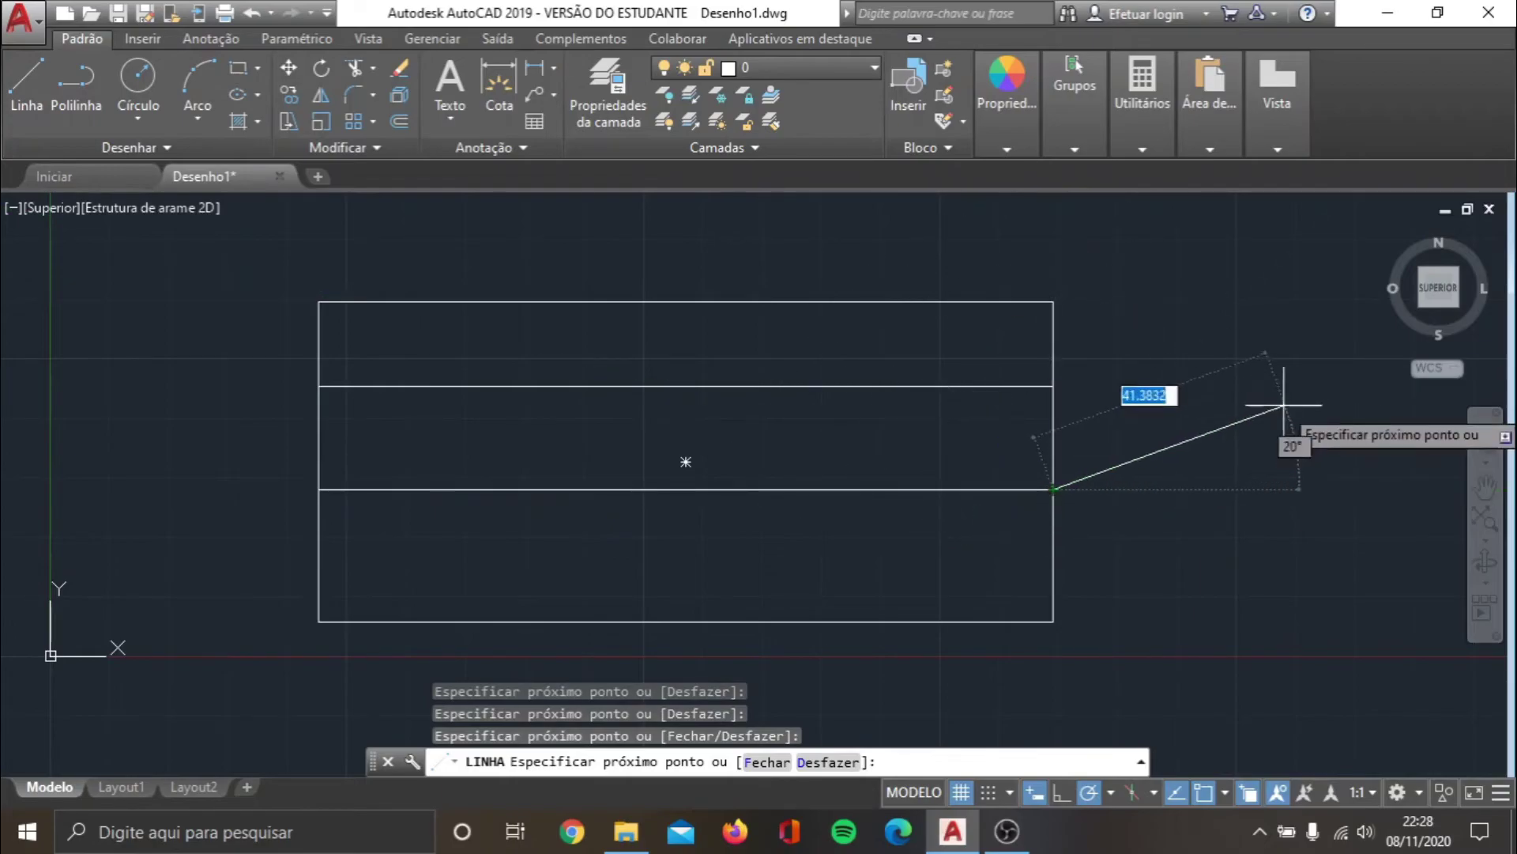
key(Escape)
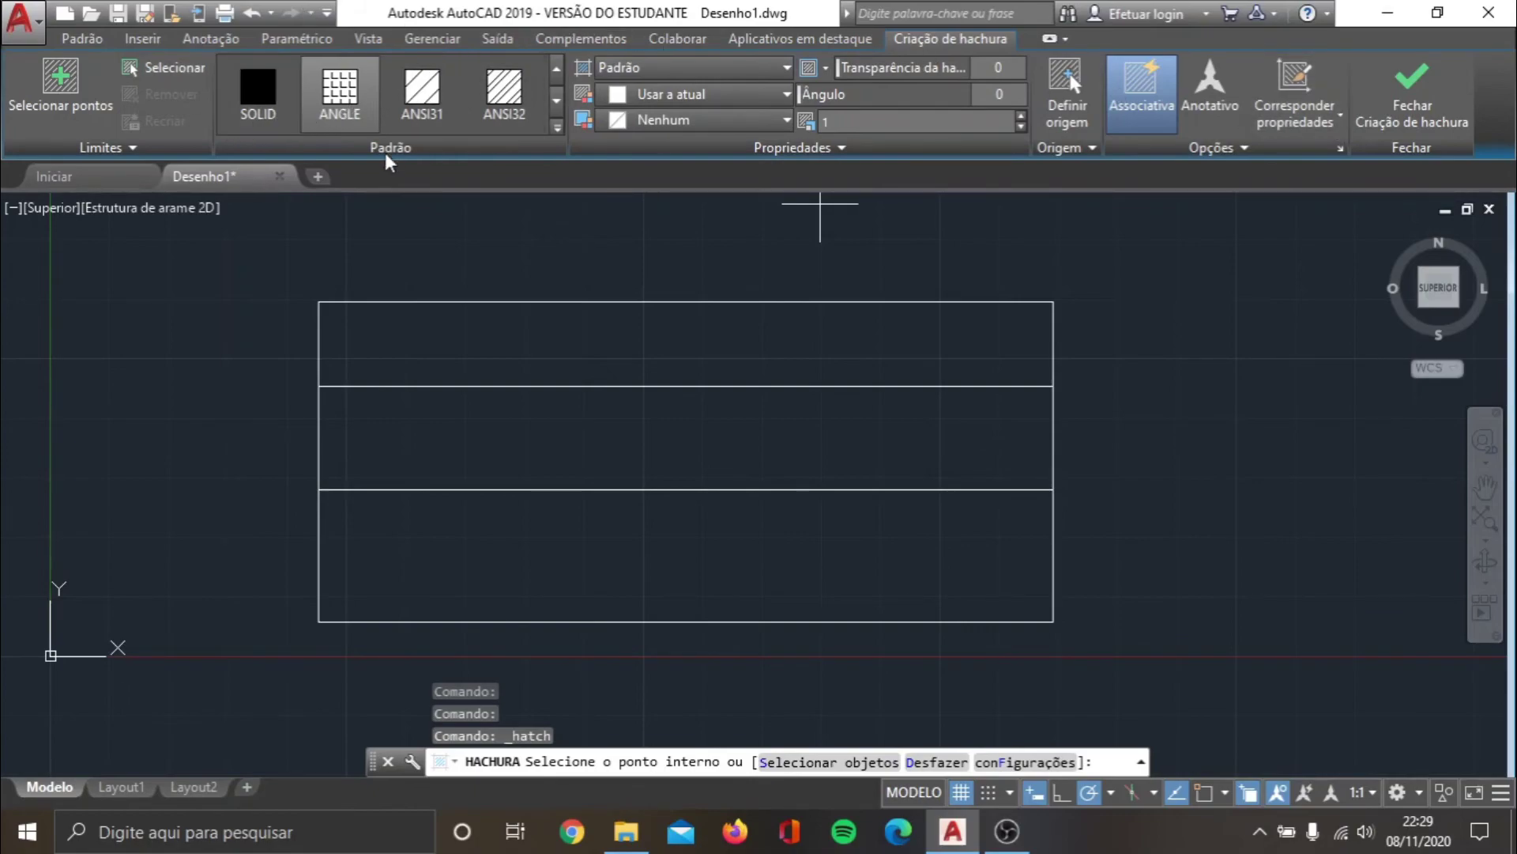
- Review the hatch pattern gallery, type and colour options, then choose the ANSI31 pattern
click(556, 100)
click(554, 112)
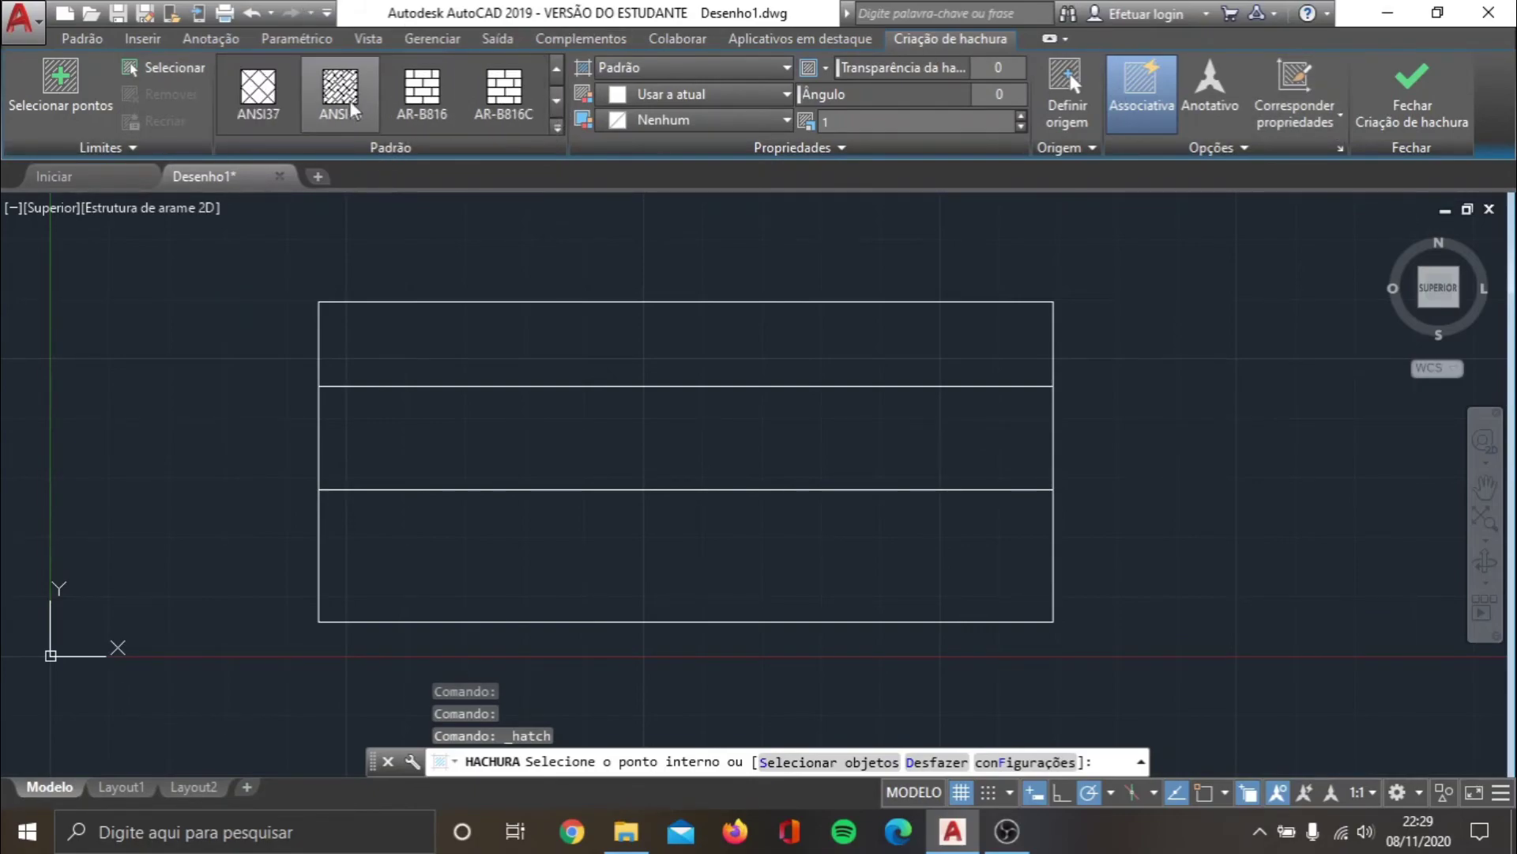
click(554, 112)
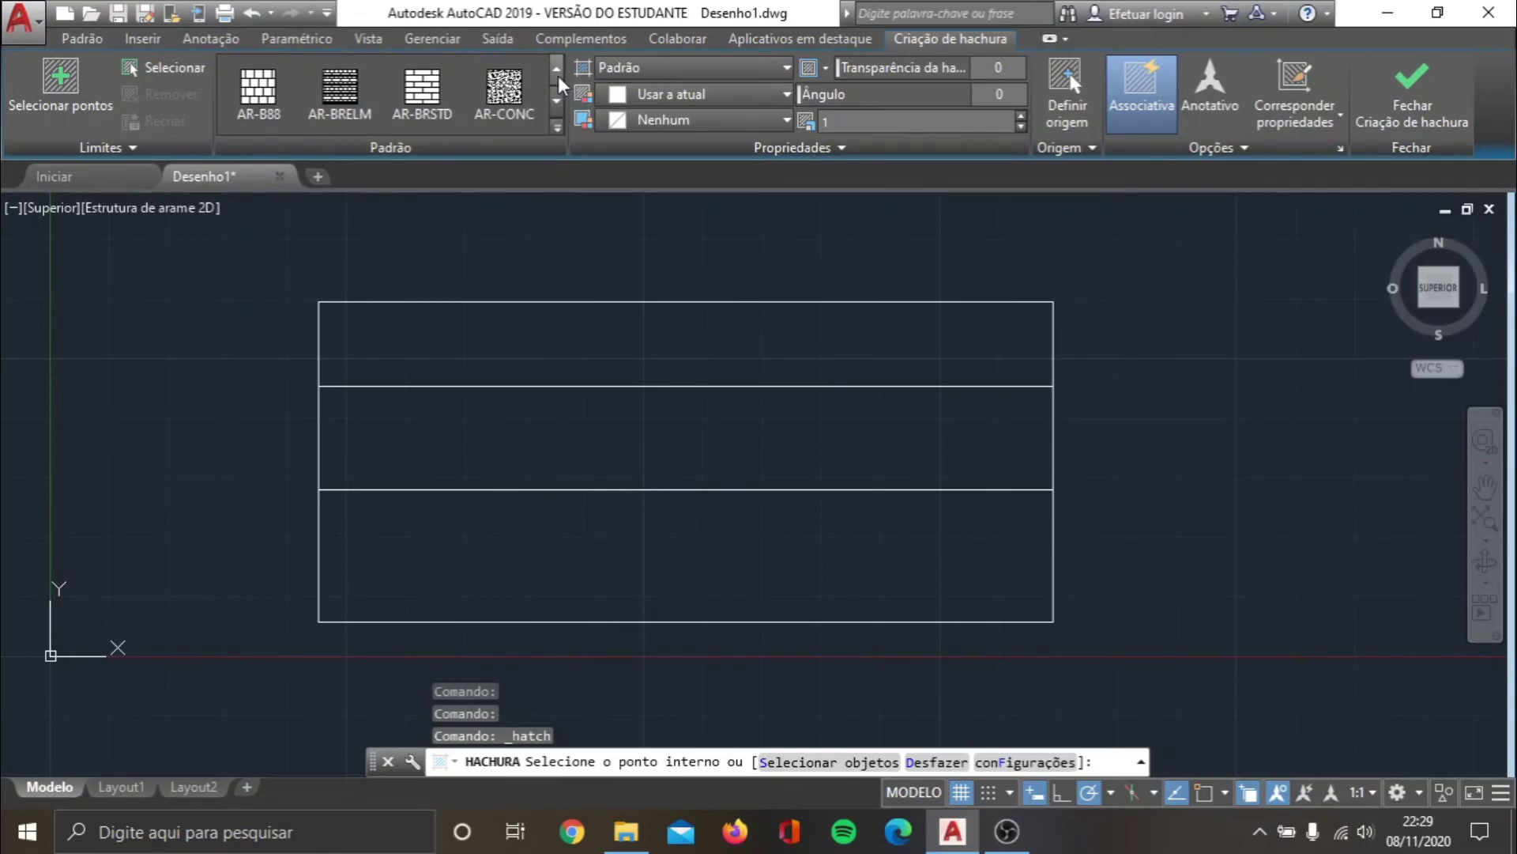
click(557, 75)
click(557, 74)
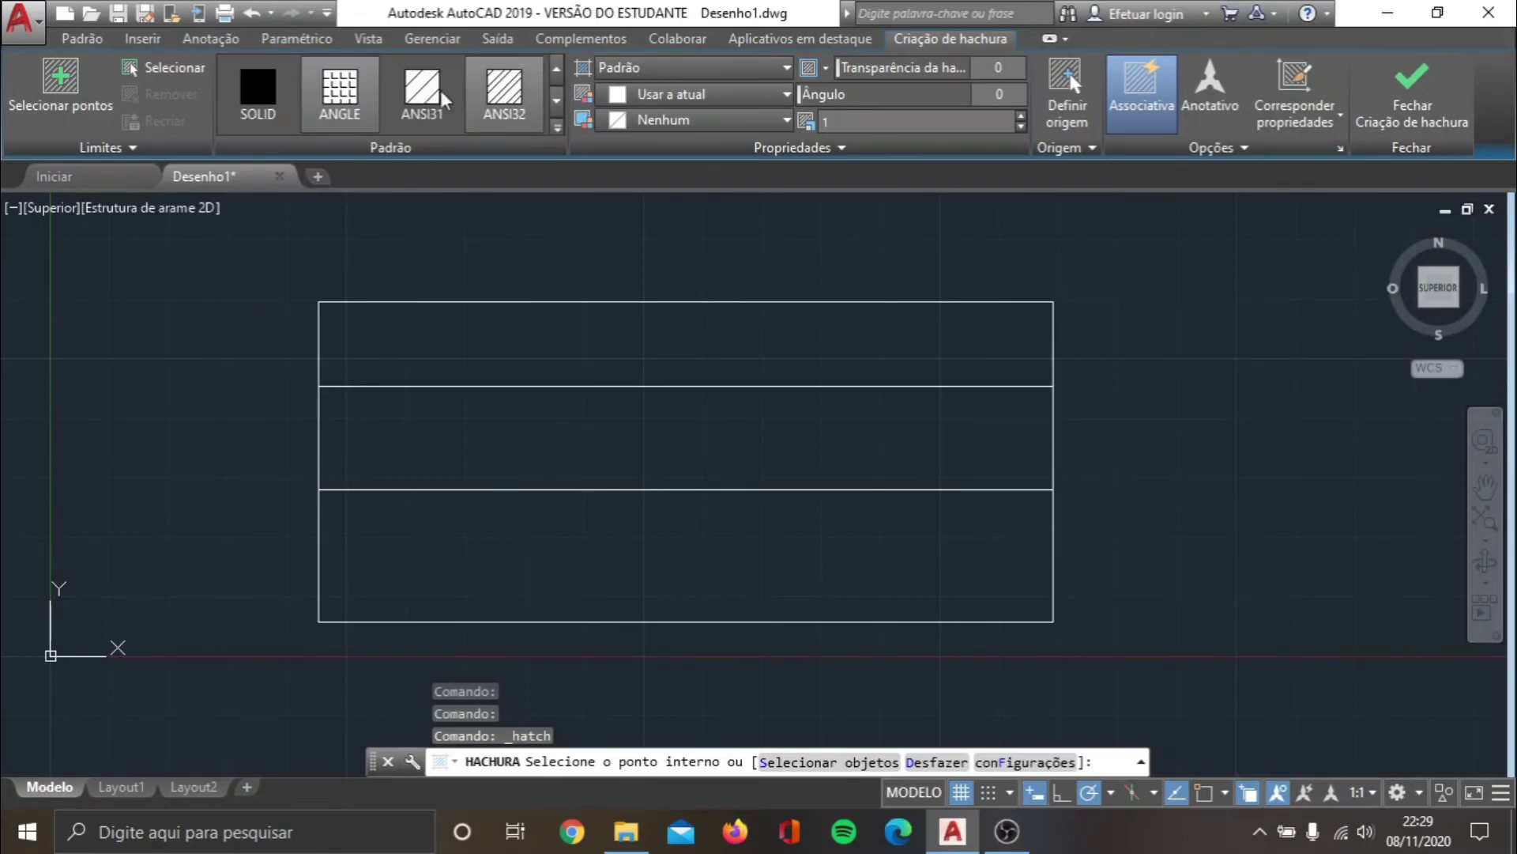
click(774, 77)
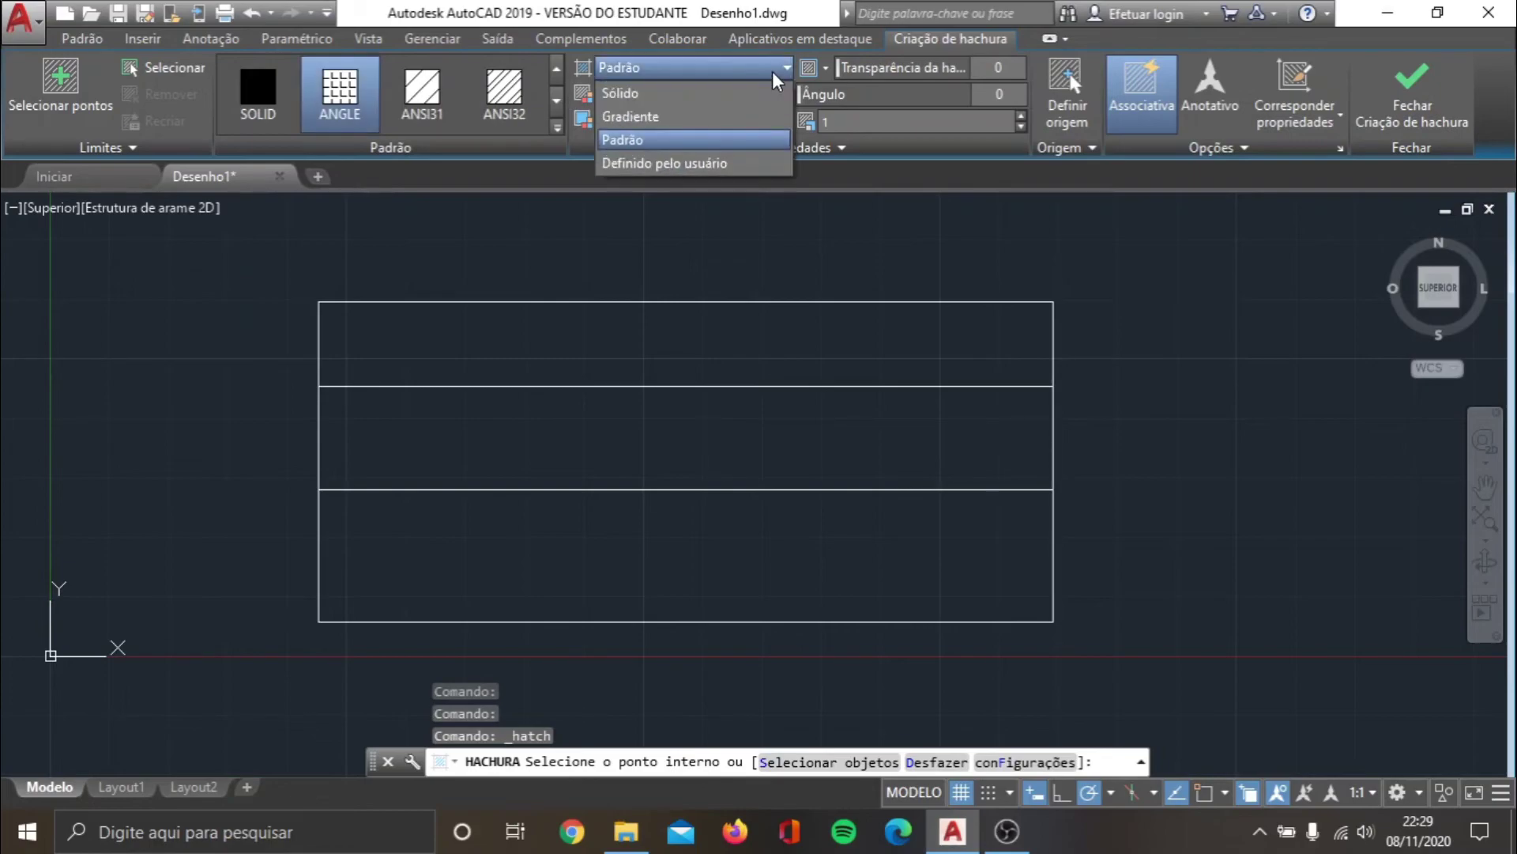
click(772, 76)
click(765, 75)
click(724, 95)
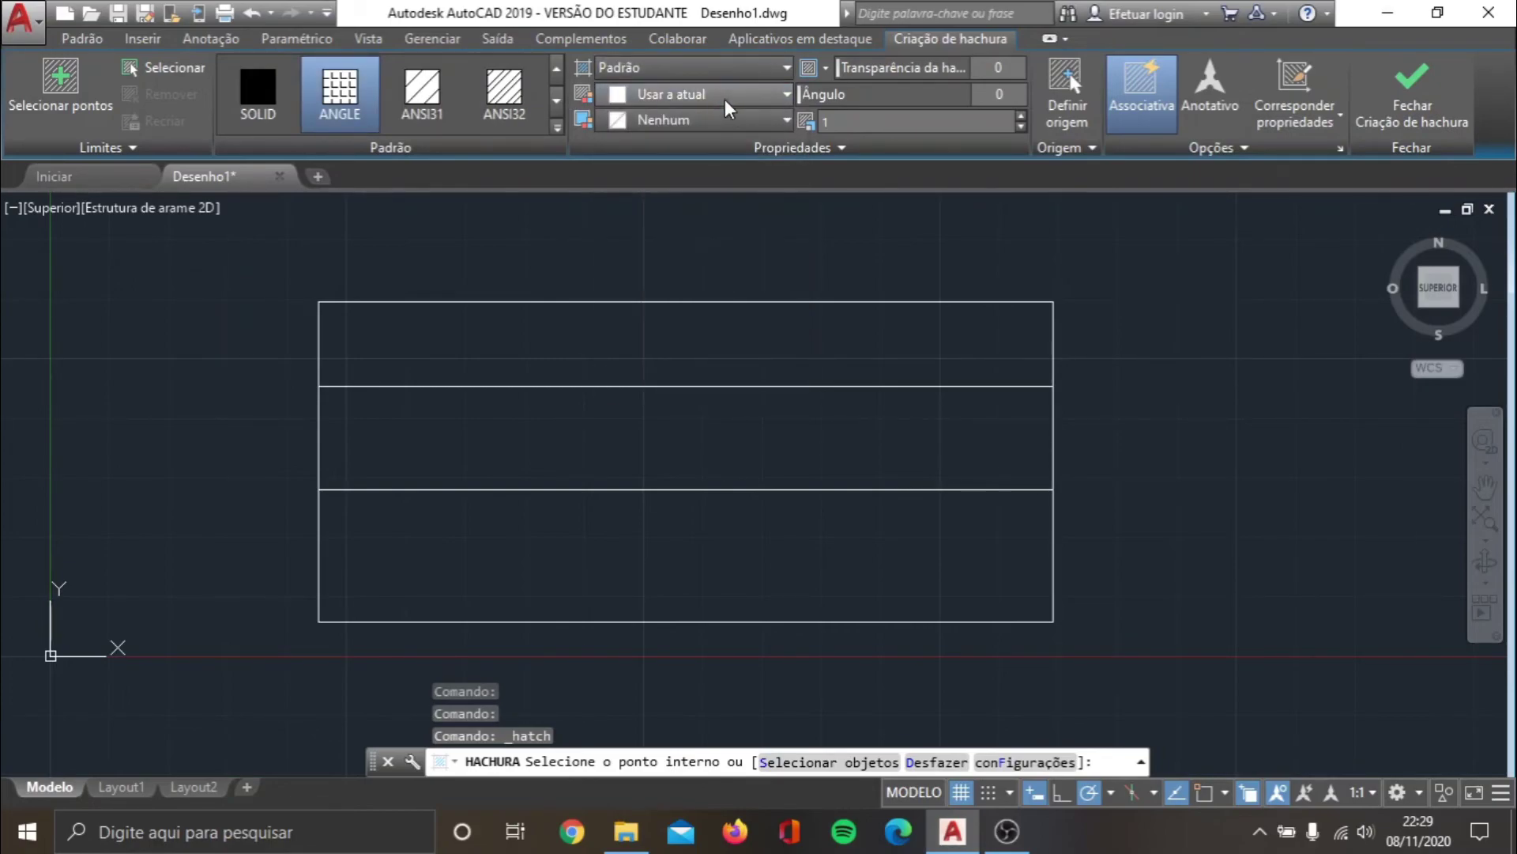
click(725, 119)
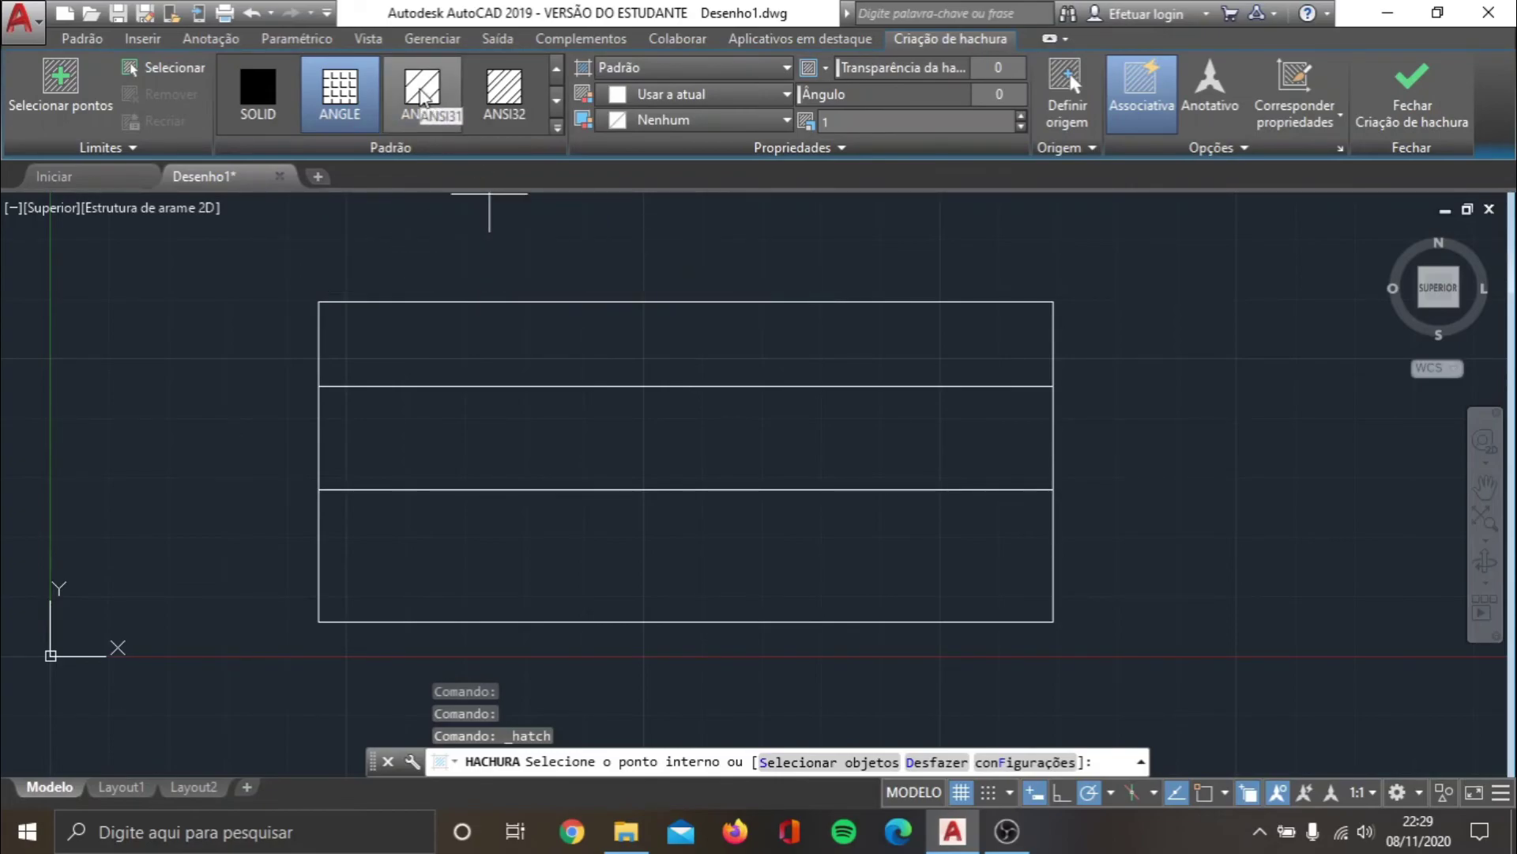
click(418, 106)
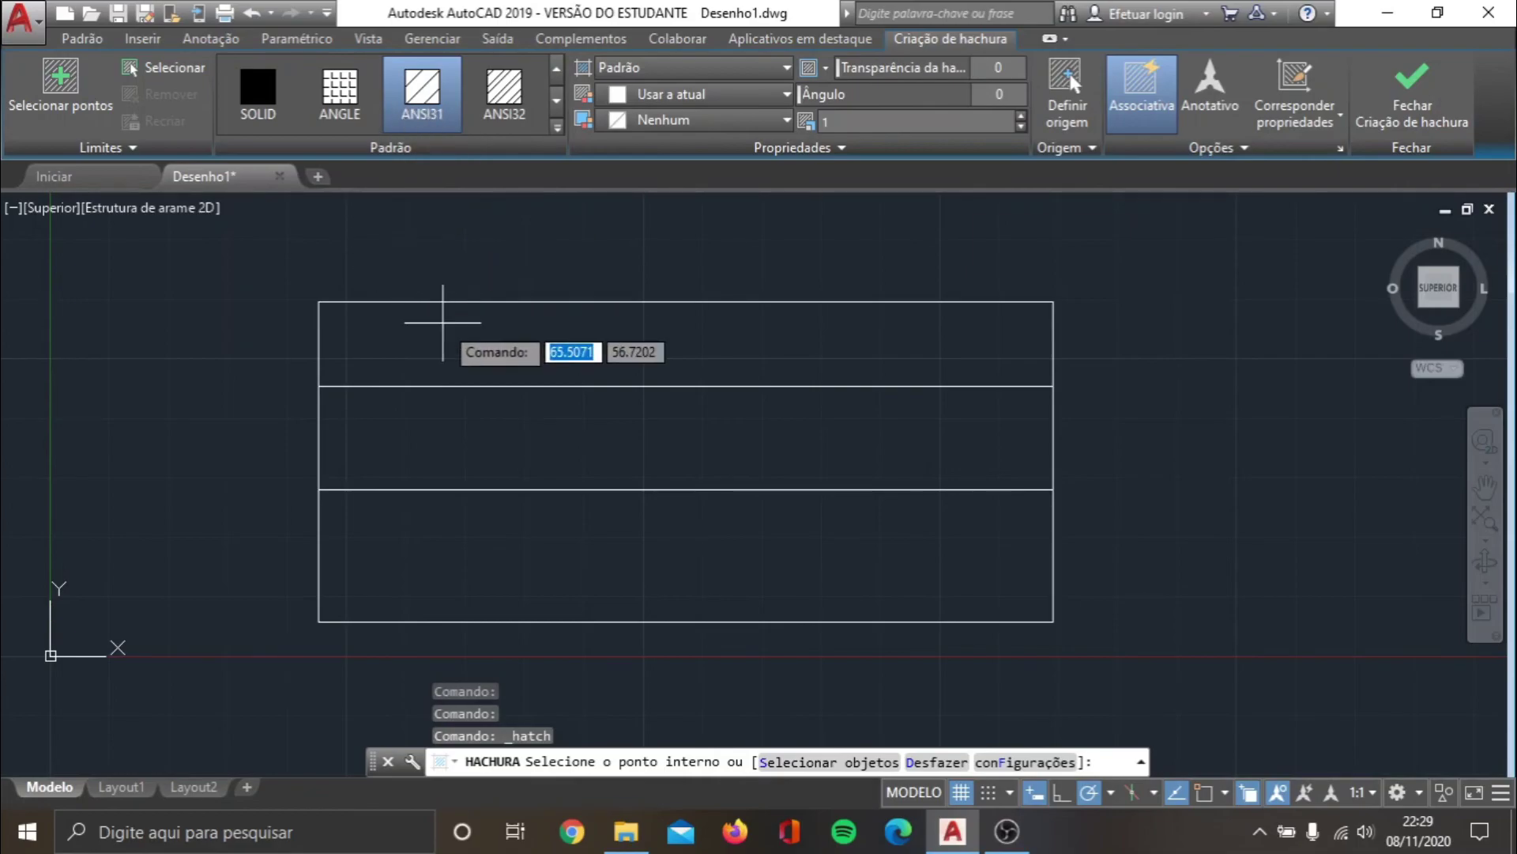
- Pick interior points in the top and bottom bands to hatch them, then end the command
click(502, 345)
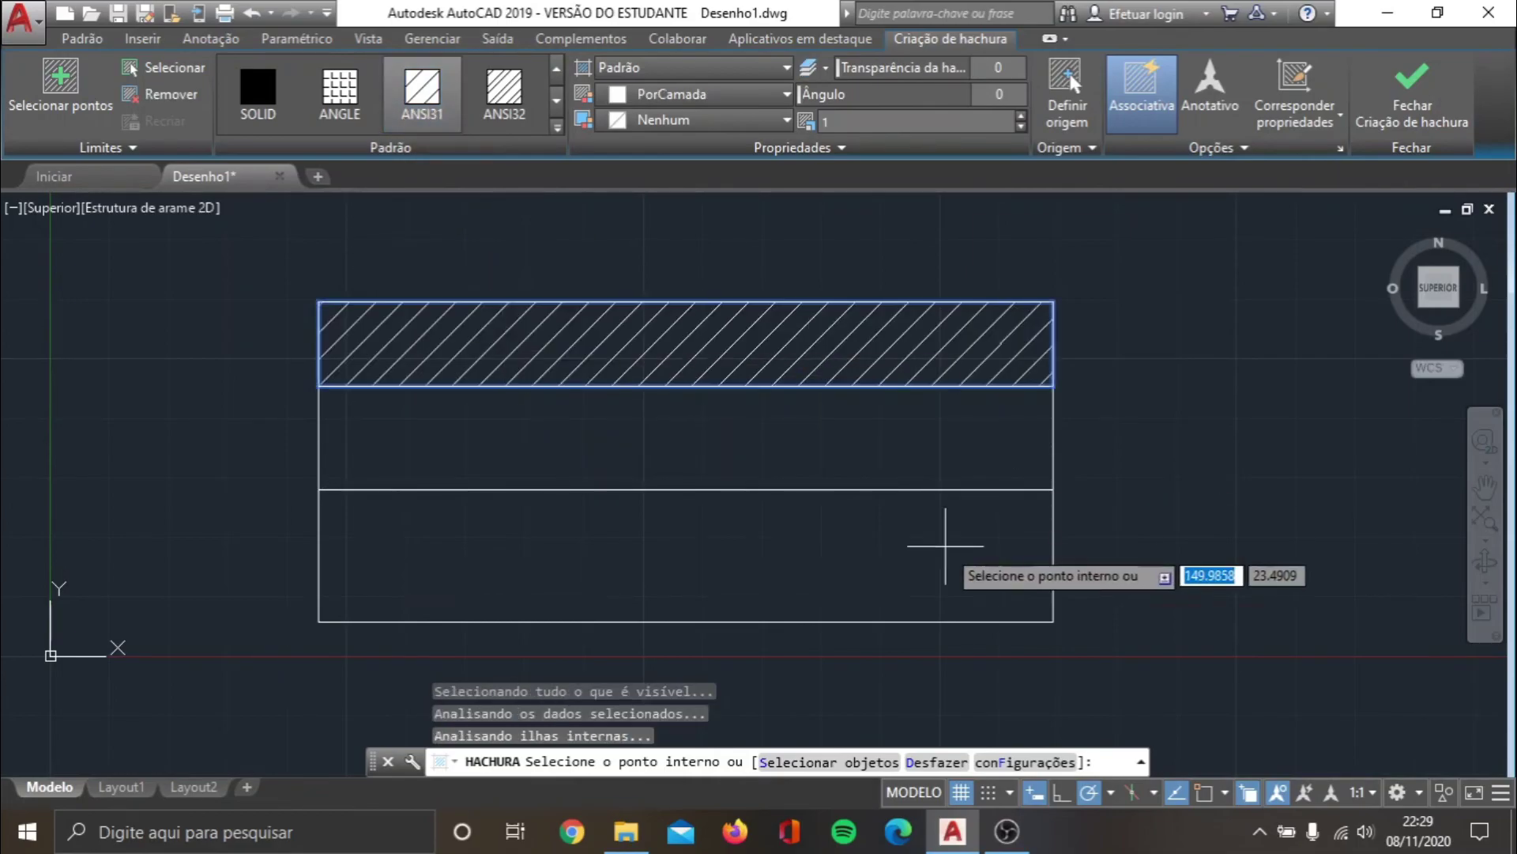
click(765, 566)
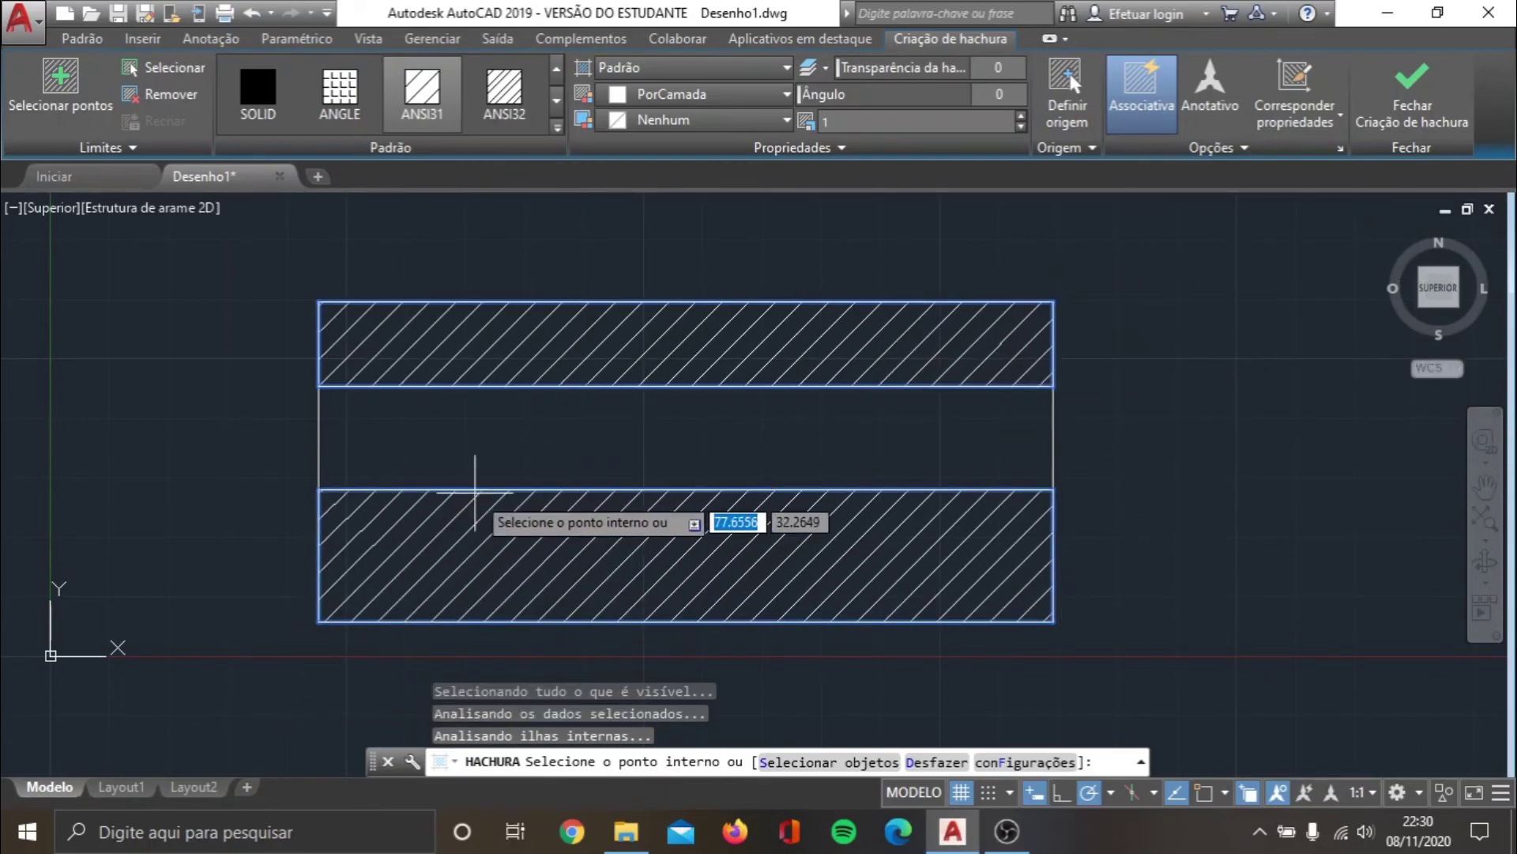
key(Escape)
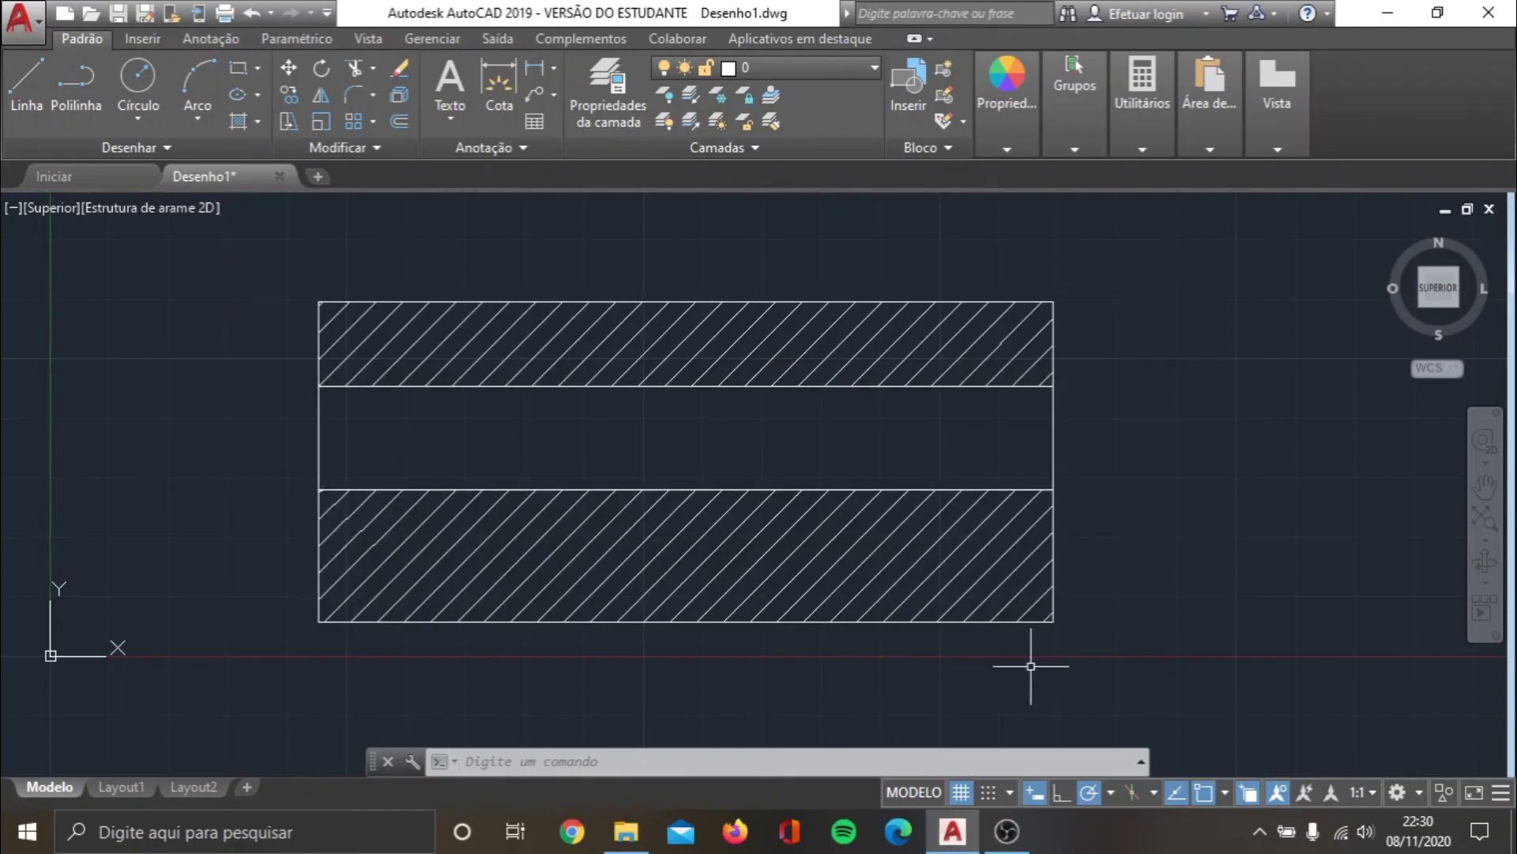
- Crossing-select the three-band rectangle with its hatching and delete all five objects
click(1162, 694)
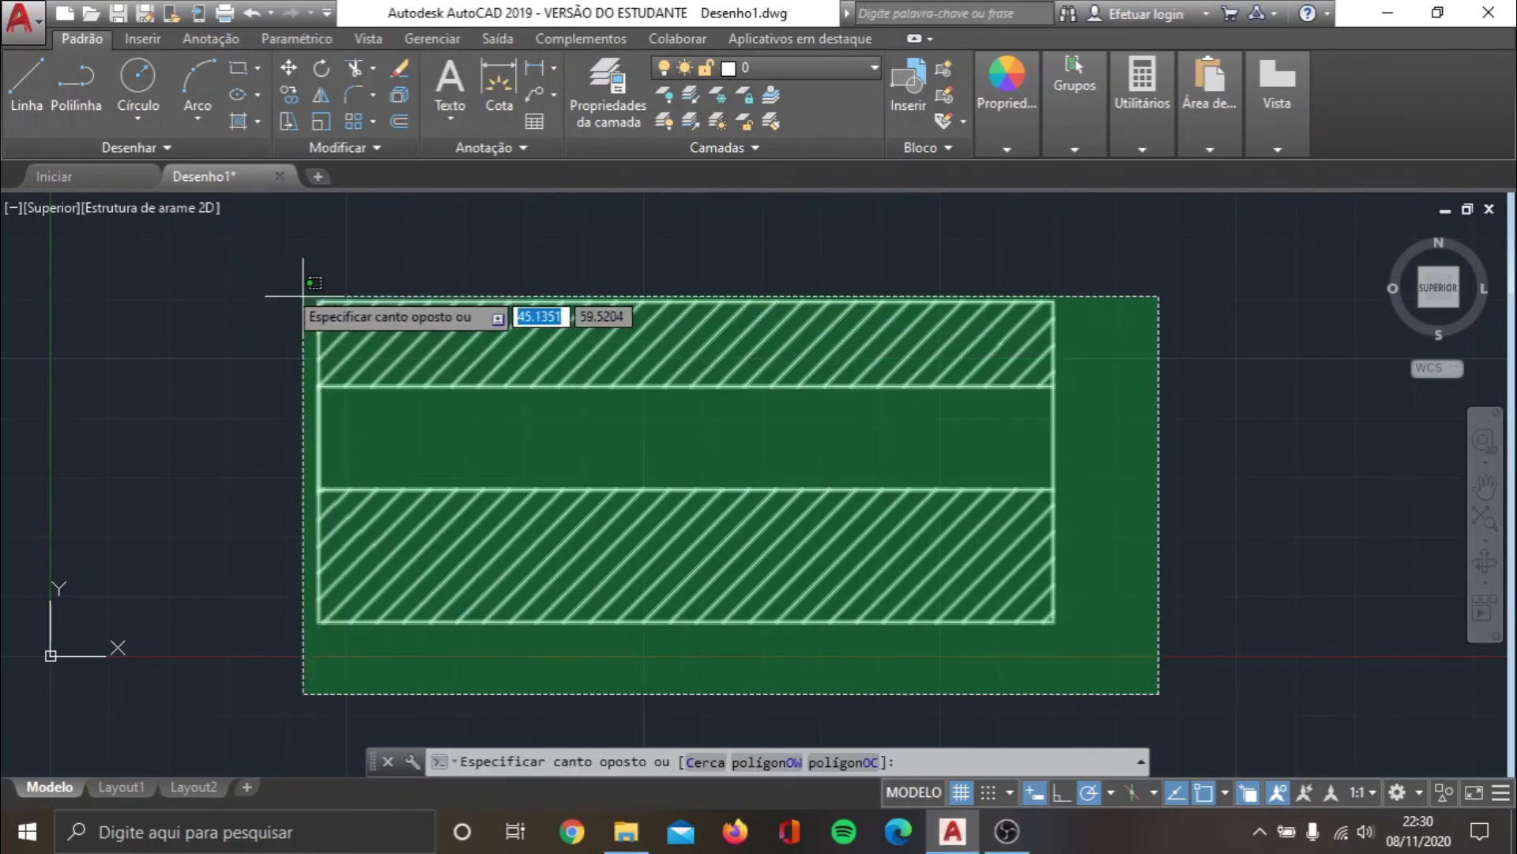
click(212, 271)
key(Delete)
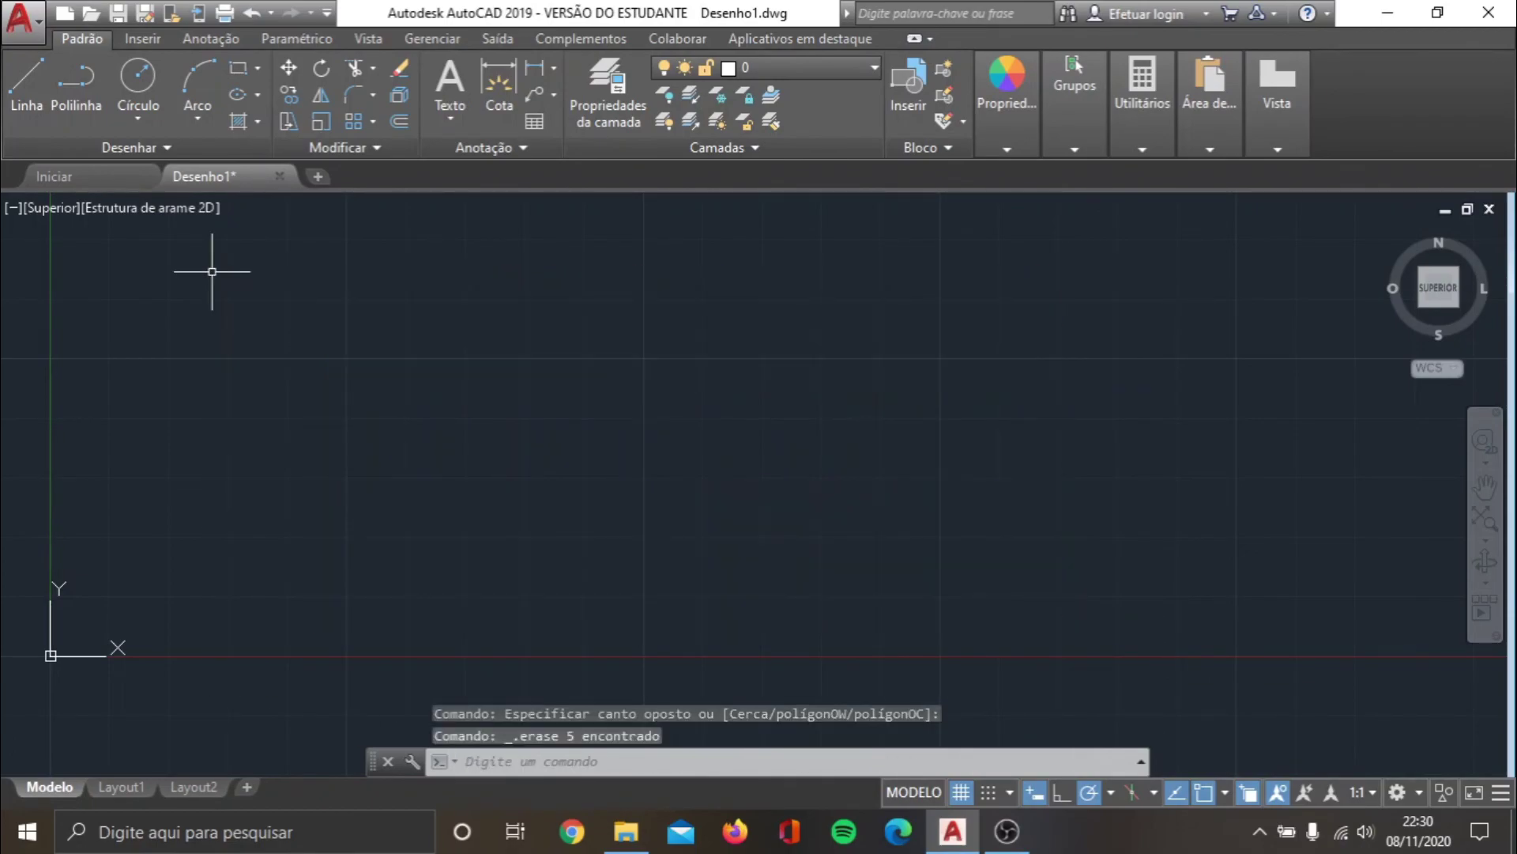